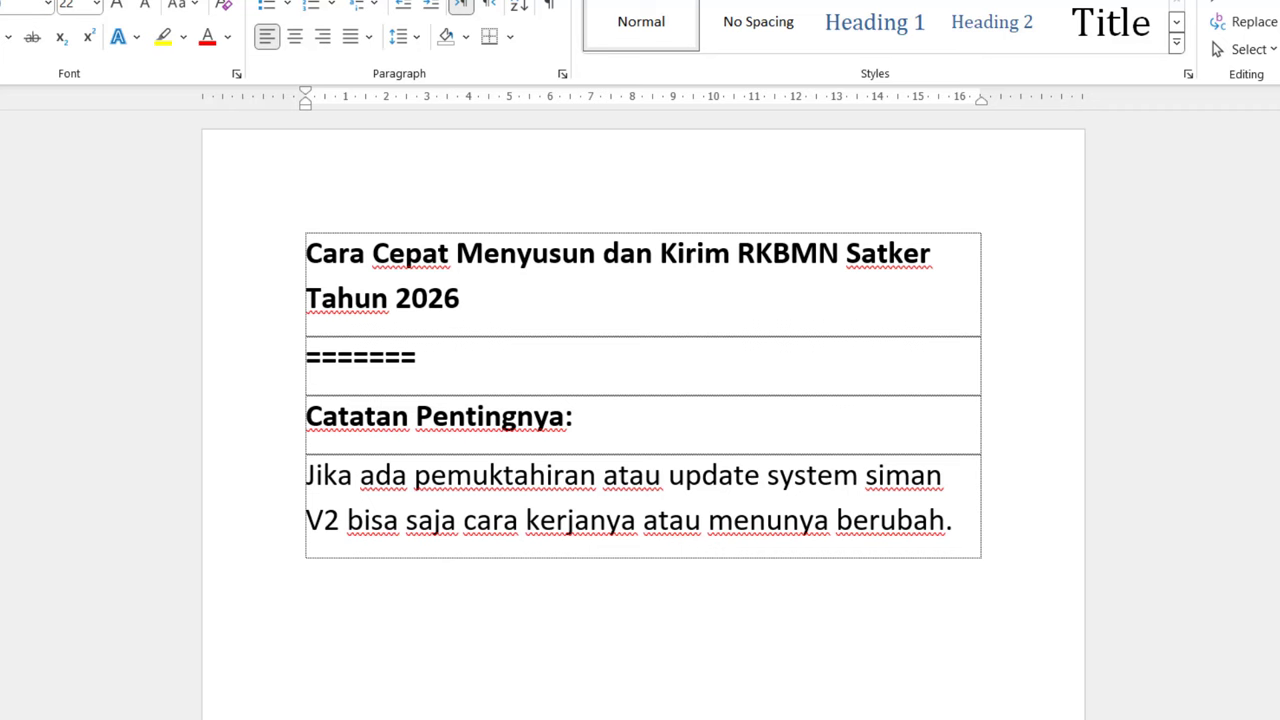
{"action": "left_click", "coordinate": [643, 700]}
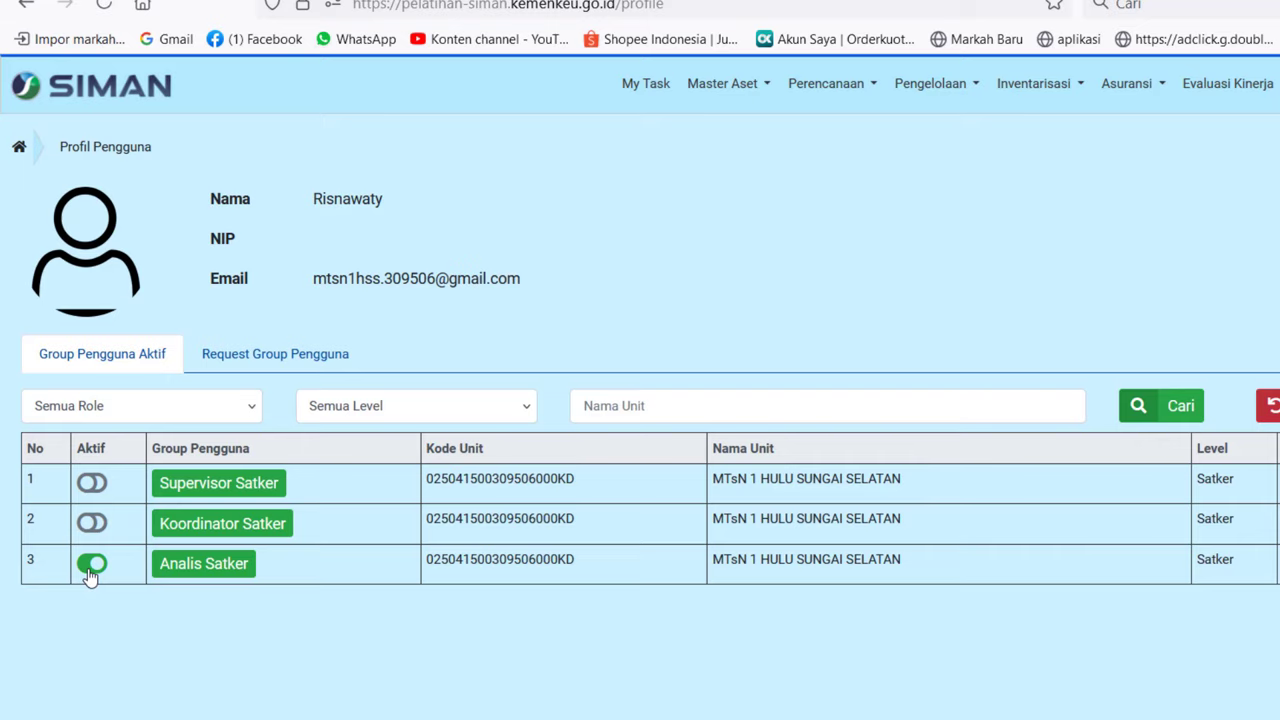
- Open the RKBMN Satker planning list and add a new RKBMN proposal for Tahun Anggaran 2026
{"action": "left_click", "coordinate": [835, 88]}
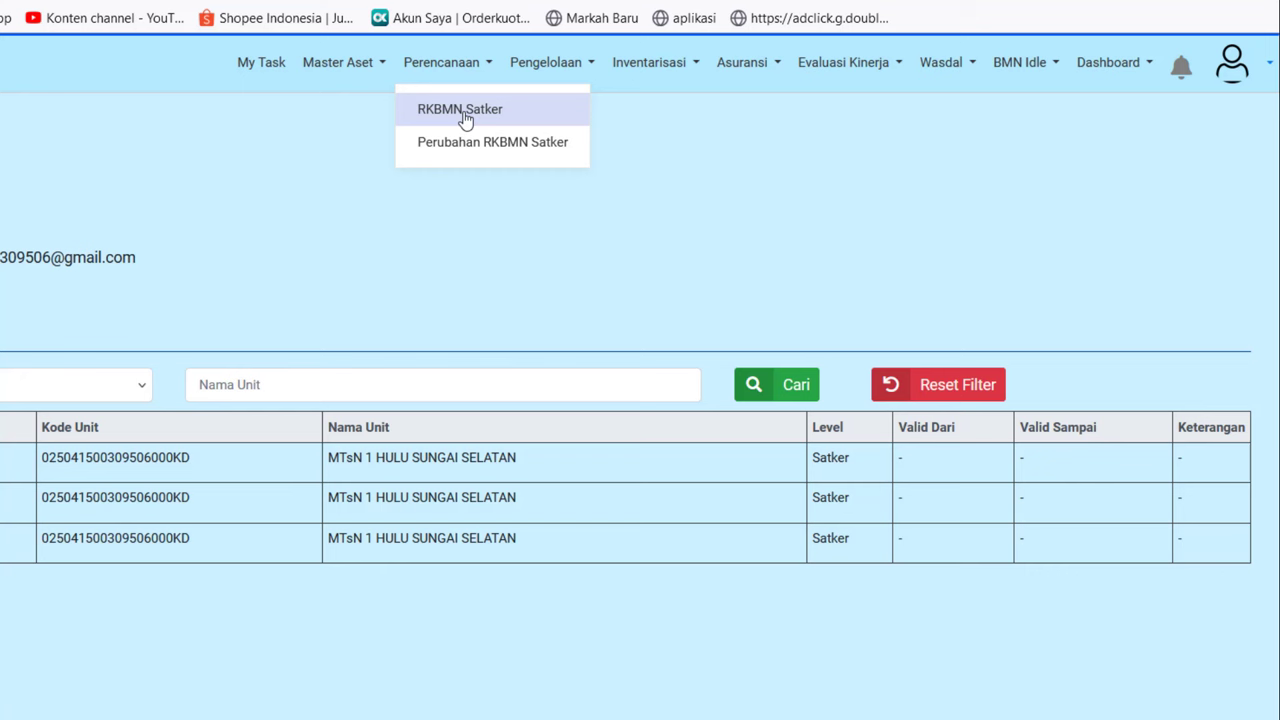
{"action": "left_click", "coordinate": [465, 118]}
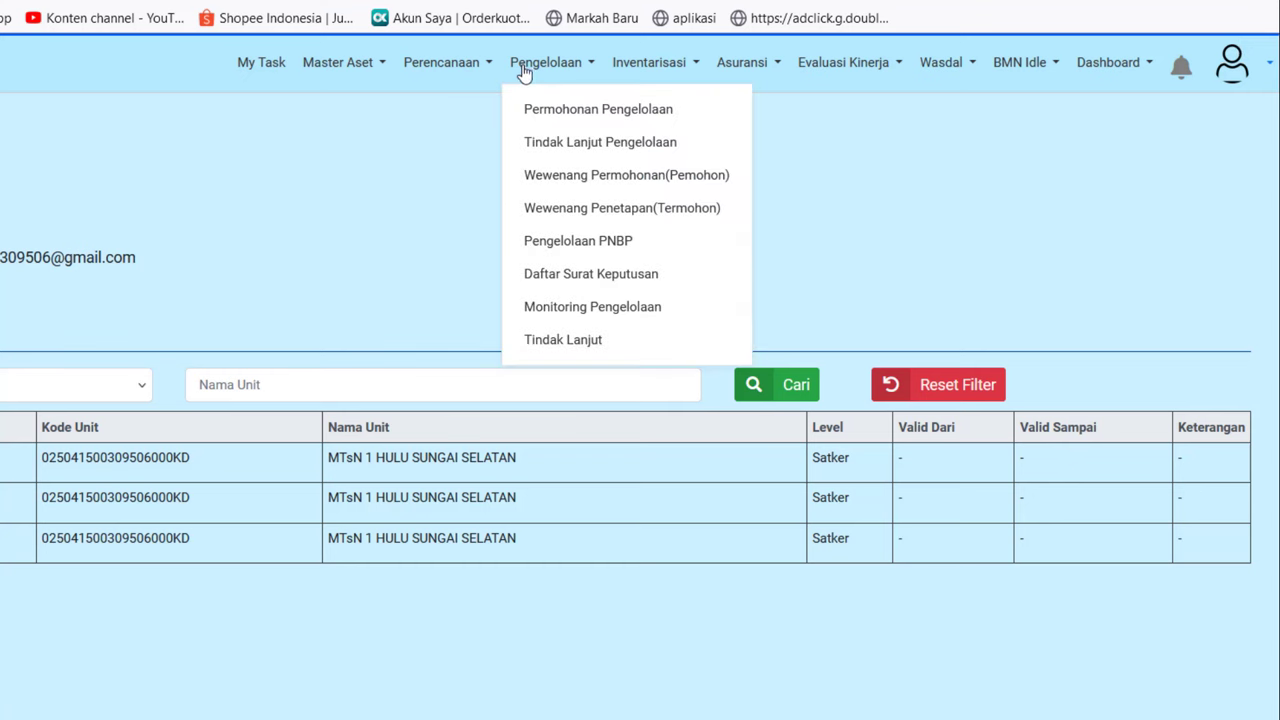
{"action": "mouse_move", "coordinate": [471, 98]}
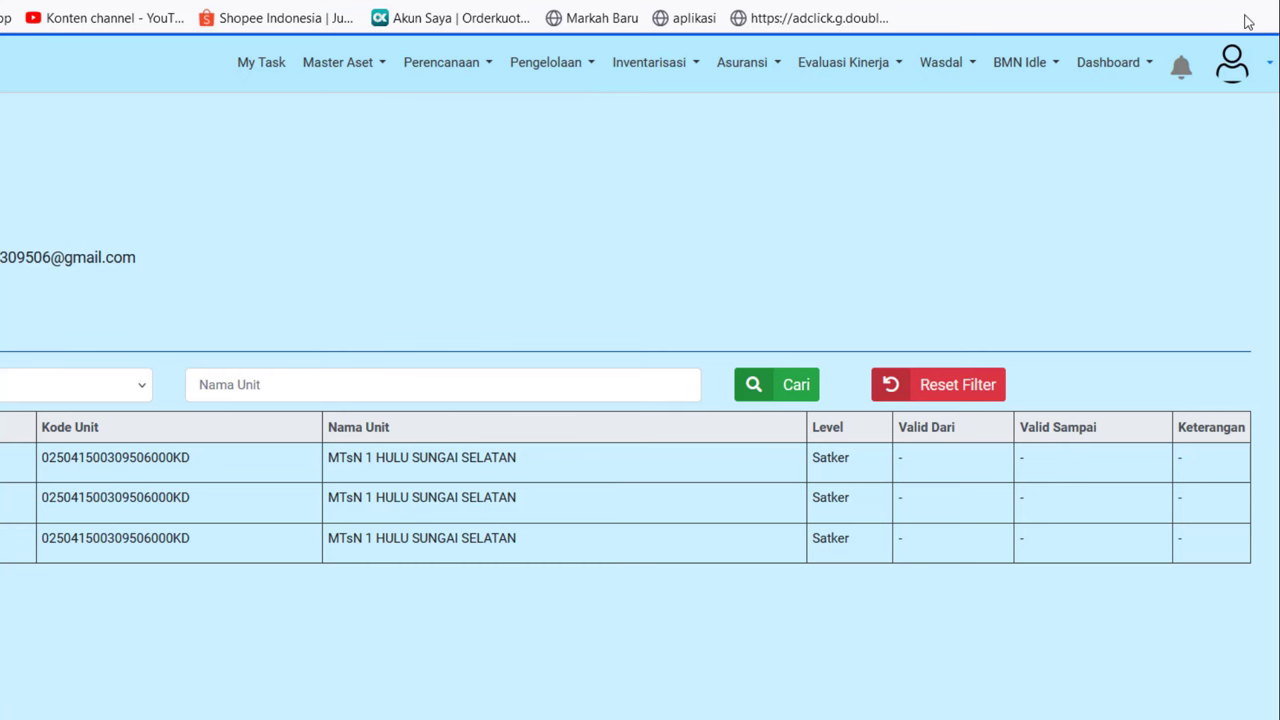
{"action": "mouse_move", "coordinate": [1240, 55]}
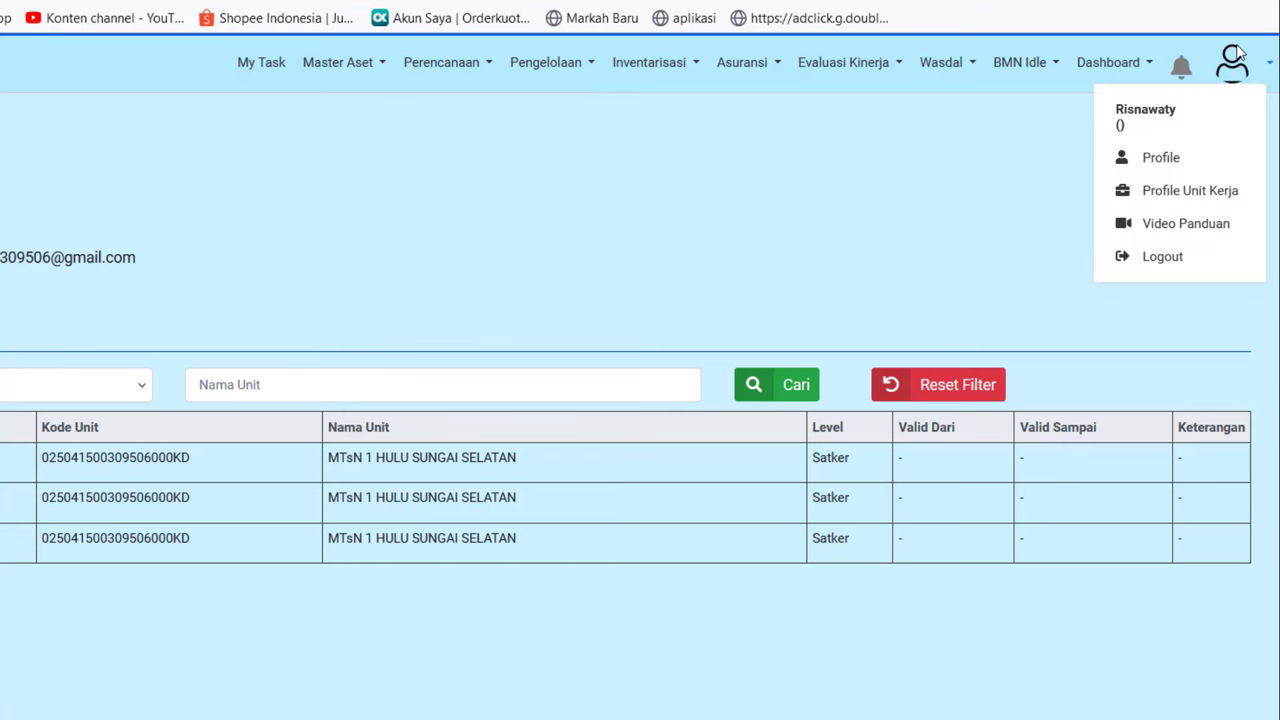
{"action": "mouse_move", "coordinate": [352, 64]}
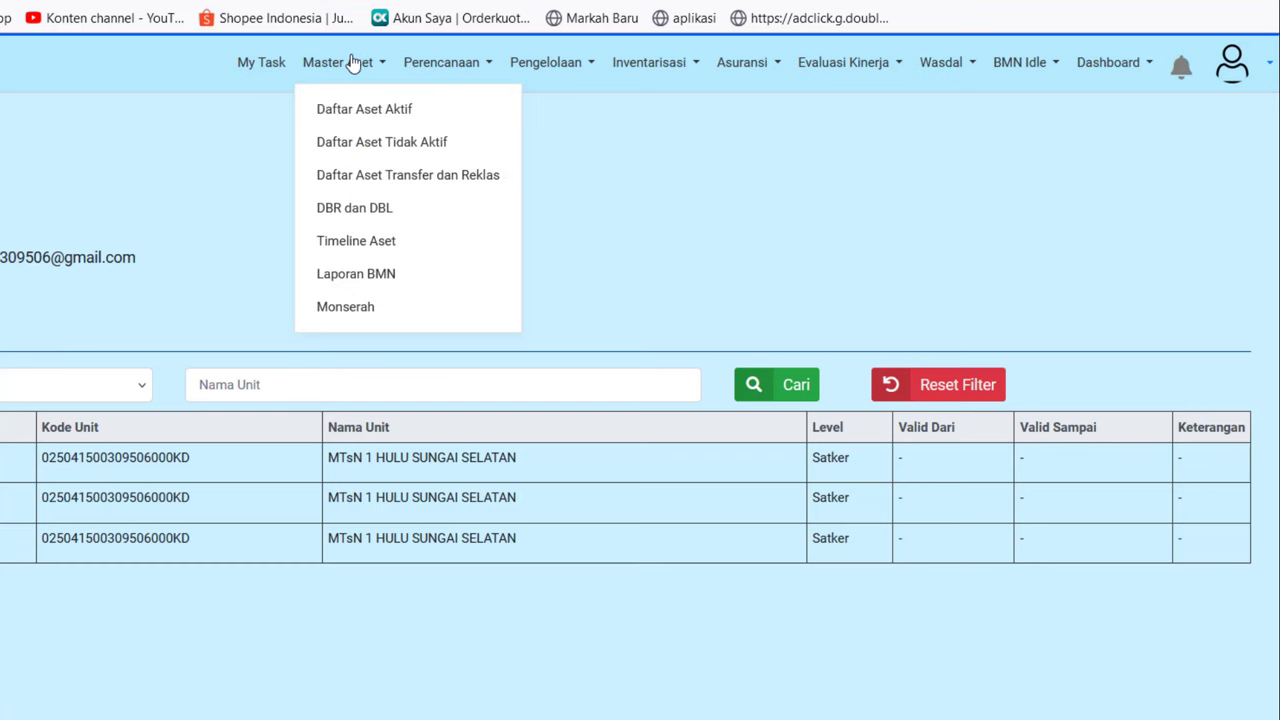
{"action": "mouse_move", "coordinate": [480, 60]}
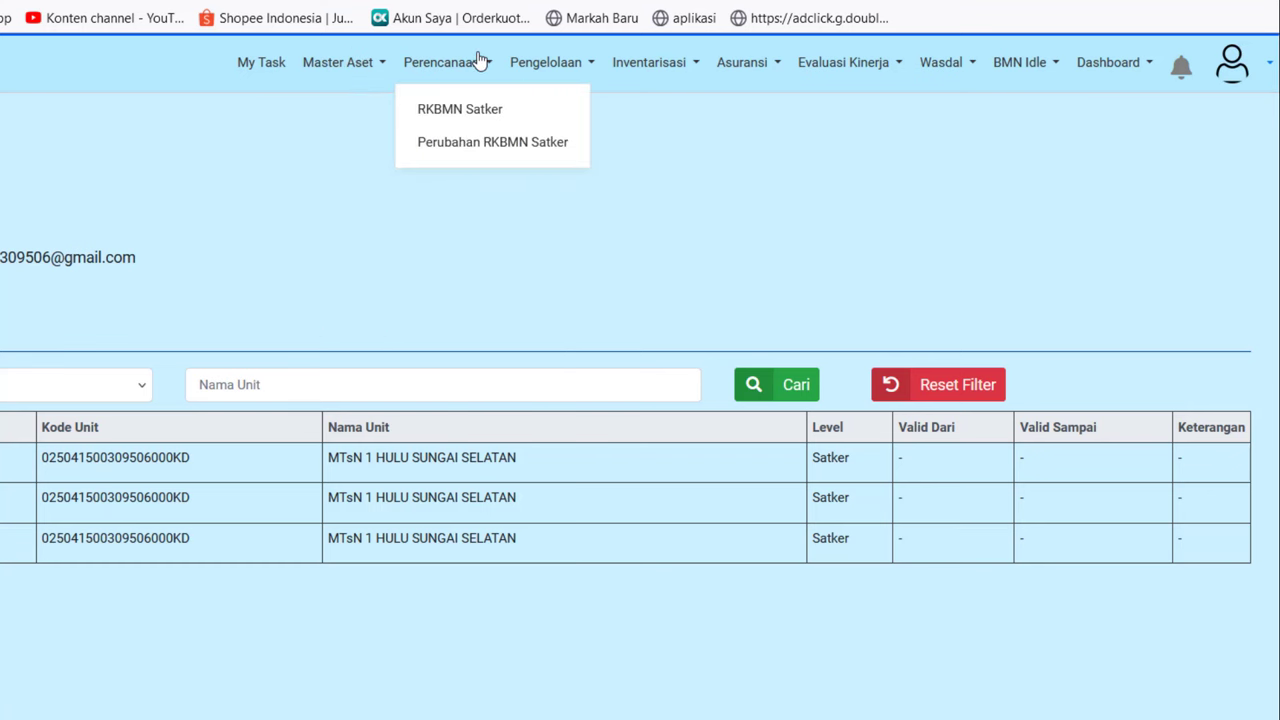
{"action": "left_click", "coordinate": [467, 118]}
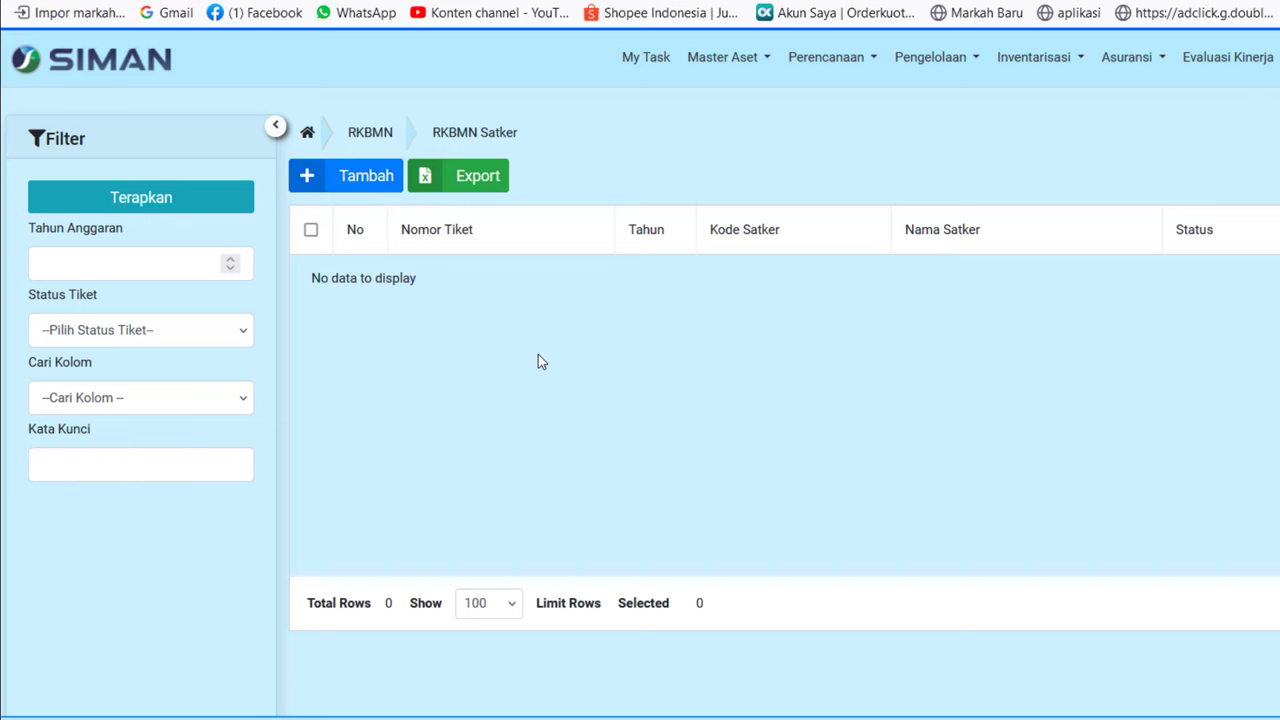
{"action": "left_click", "coordinate": [343, 178]}
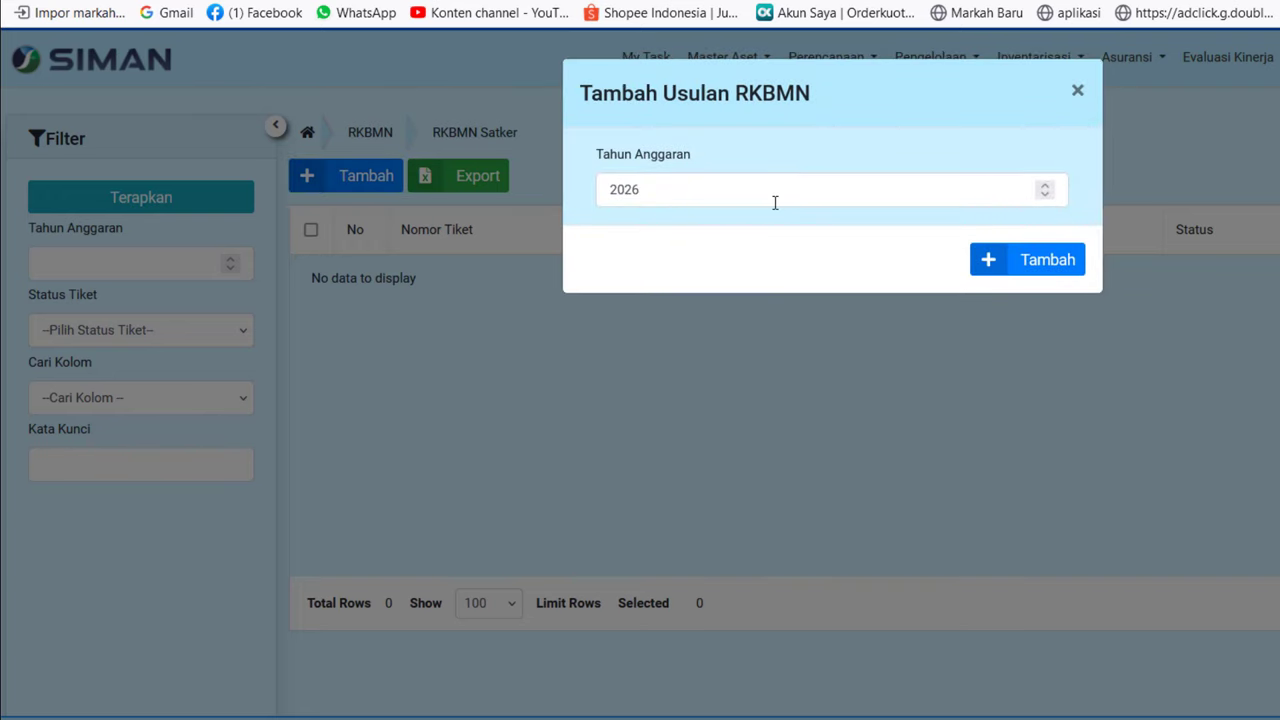
{"action": "left_click", "coordinate": [1045, 268]}
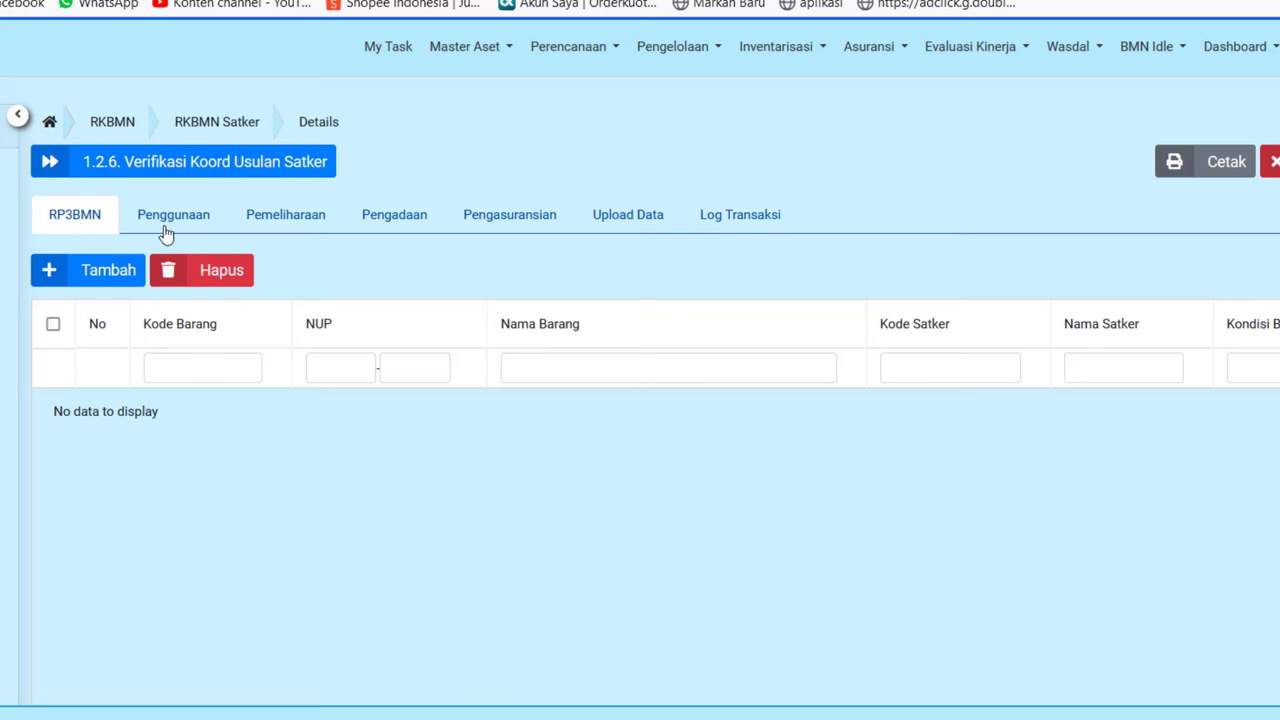
- Start a Pemeliharaan addition in the proposal with Status BMN set to BMN Digunakan Sendiri
{"action": "left_click", "coordinate": [285, 222]}
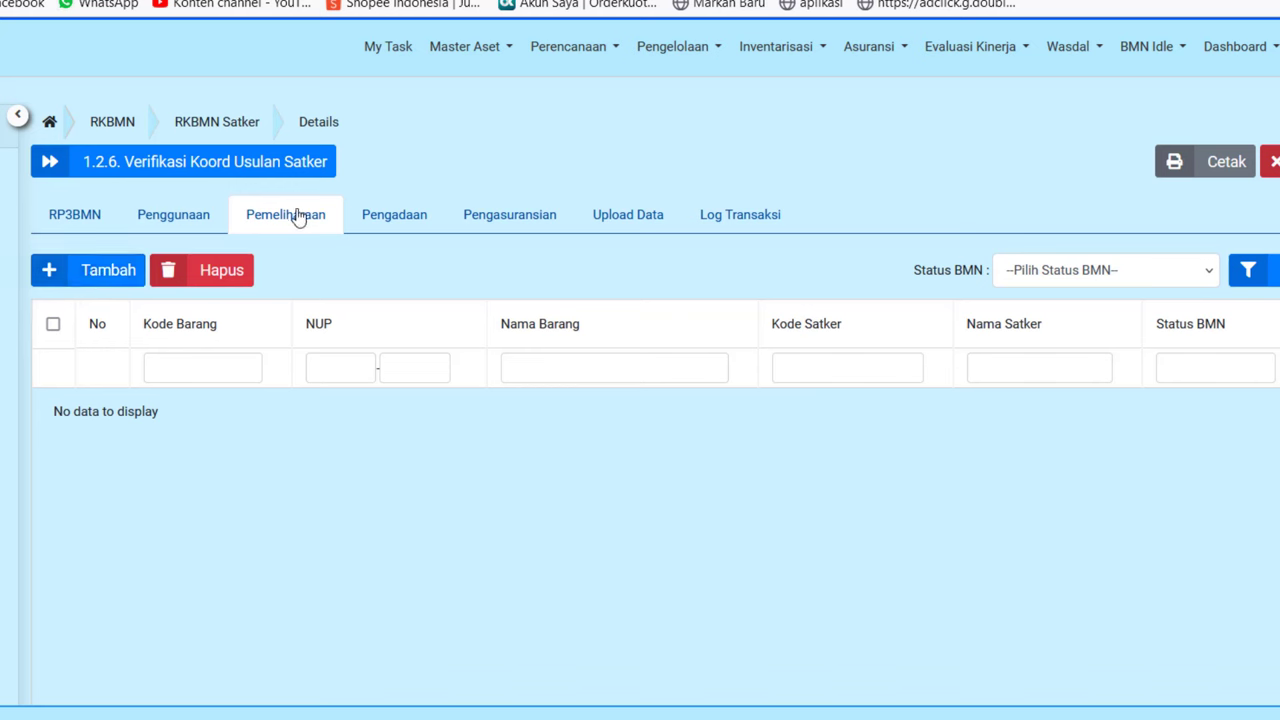
{"action": "left_click", "coordinate": [75, 280]}
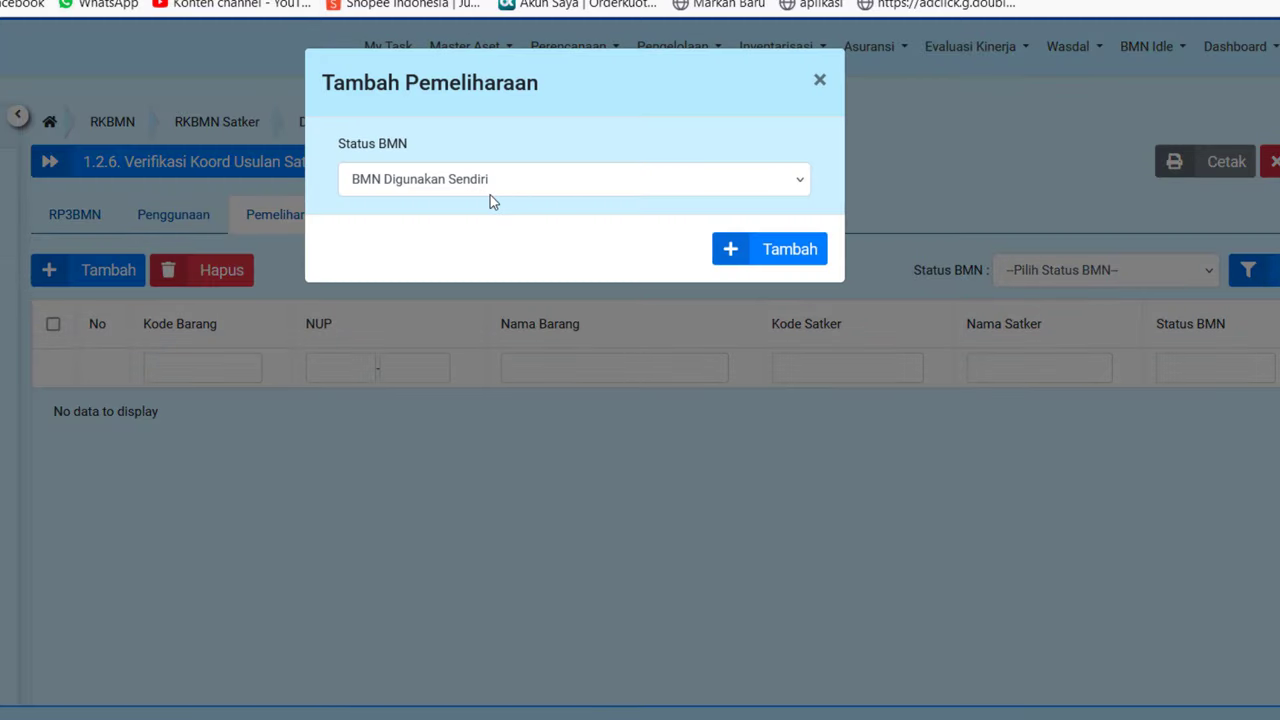
{"action": "left_click", "coordinate": [813, 253]}
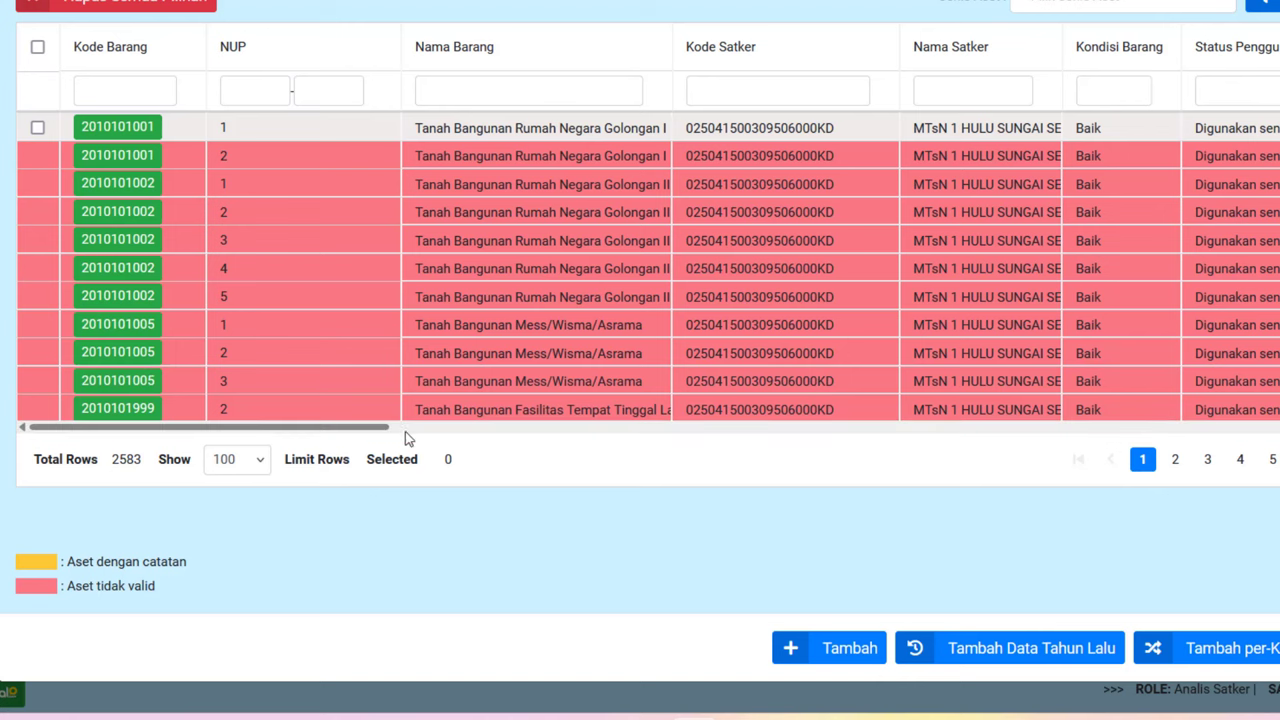
- Filter the maintenance asset list by Jenis Aset TANAH and select all its valid assets
{"action": "left_click_drag", "start_coordinate": [354, 427], "coordinate": [1154, 397]}
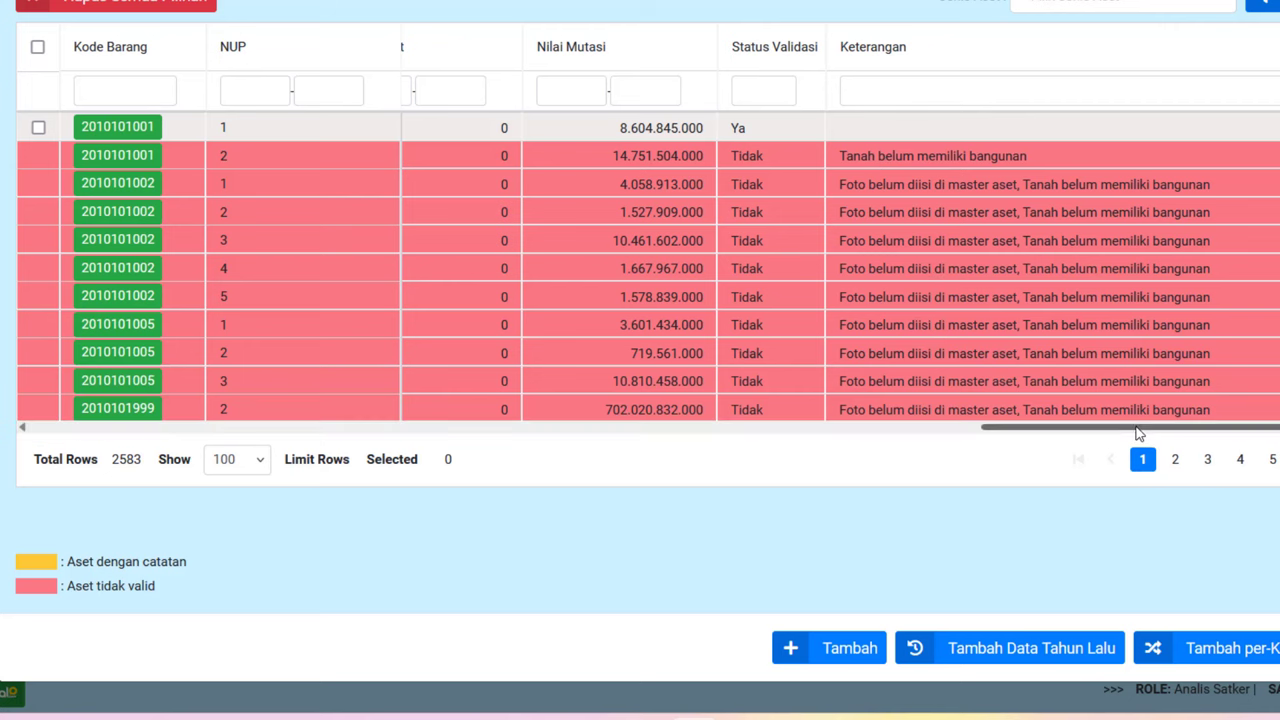
{"action": "left_click_drag", "start_coordinate": [1140, 430], "coordinate": [150, 200]}
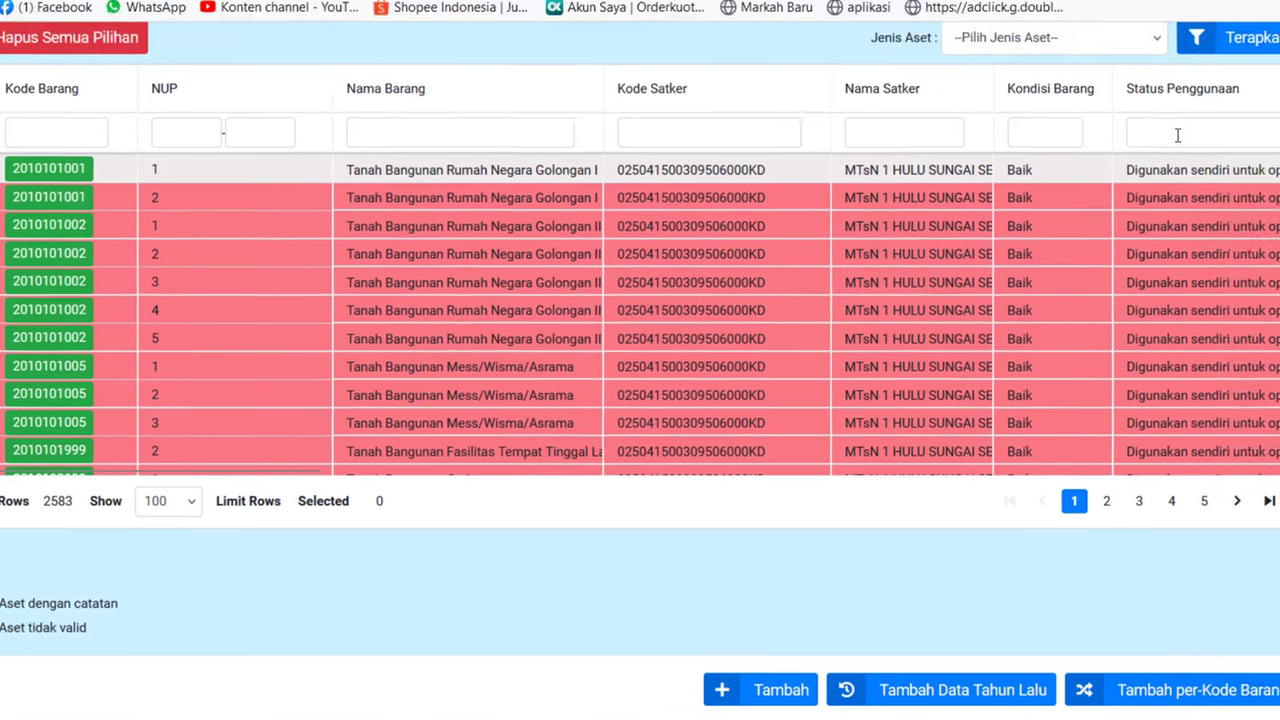
{"action": "left_click", "coordinate": [1005, 45]}
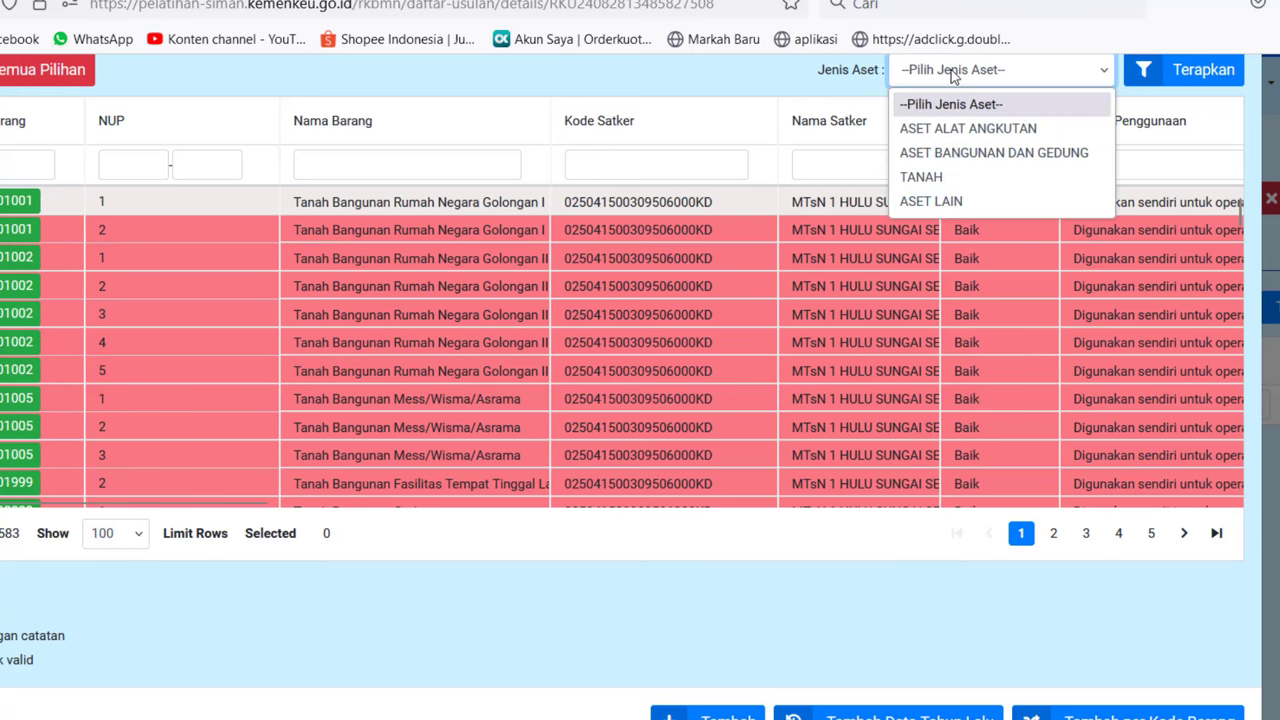
{"action": "left_click", "coordinate": [944, 176]}
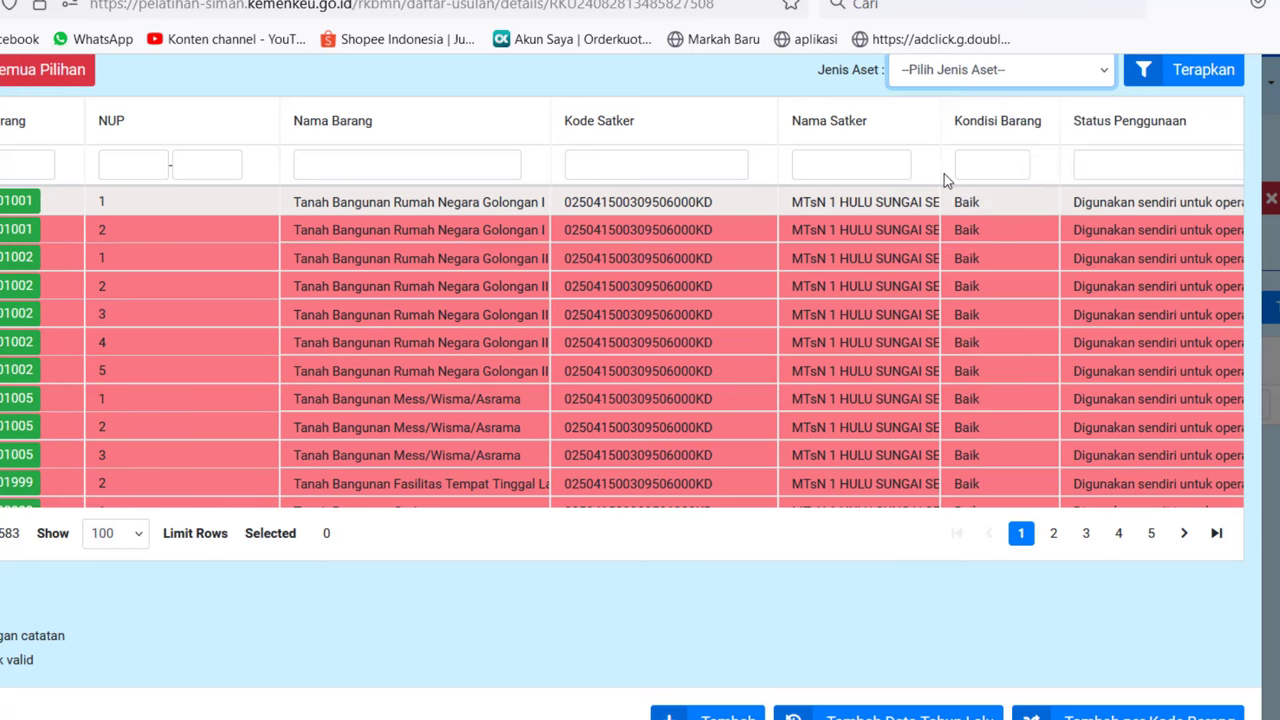
{"action": "left_click", "coordinate": [1214, 70]}
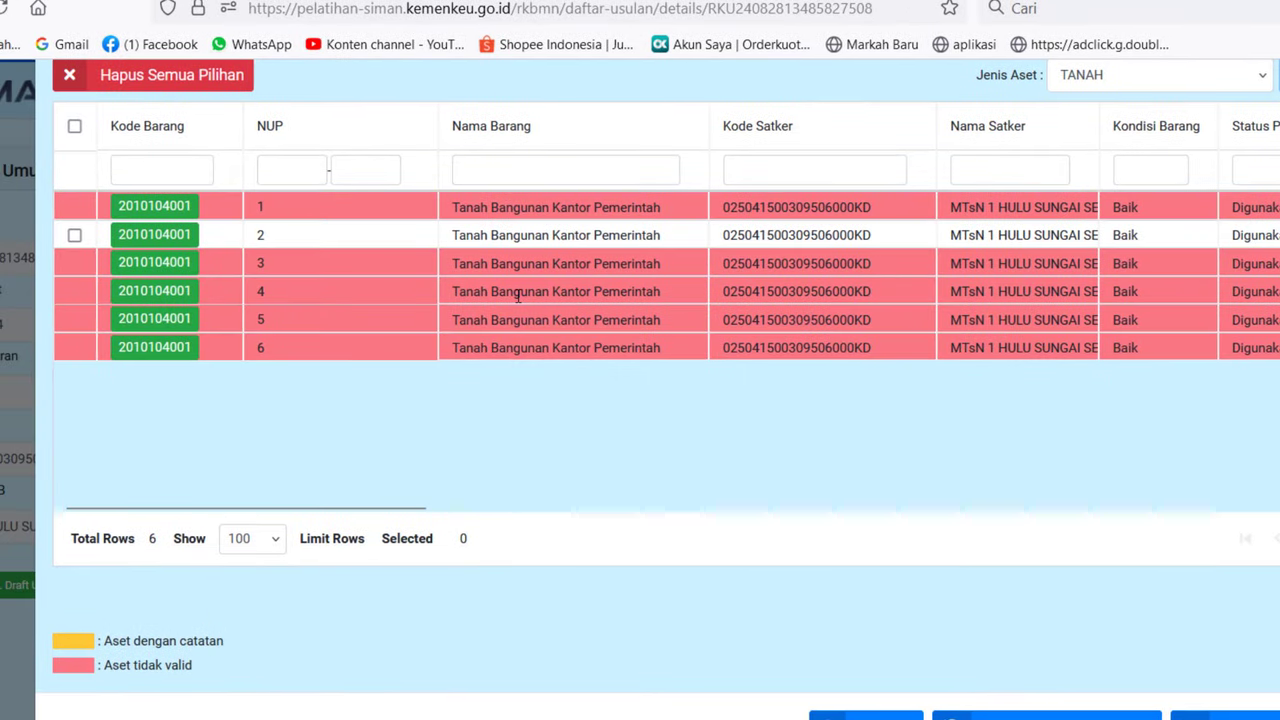
{"action": "left_click", "coordinate": [74, 128]}
{"action": "left_click", "coordinate": [75, 128]}
{"action": "left_click", "coordinate": [76, 128]}
- Filter the asset list by ASET BANGUNAN DAN GEDUNG and select all its valid assets
{"action": "left_click", "coordinate": [1172, 86]}
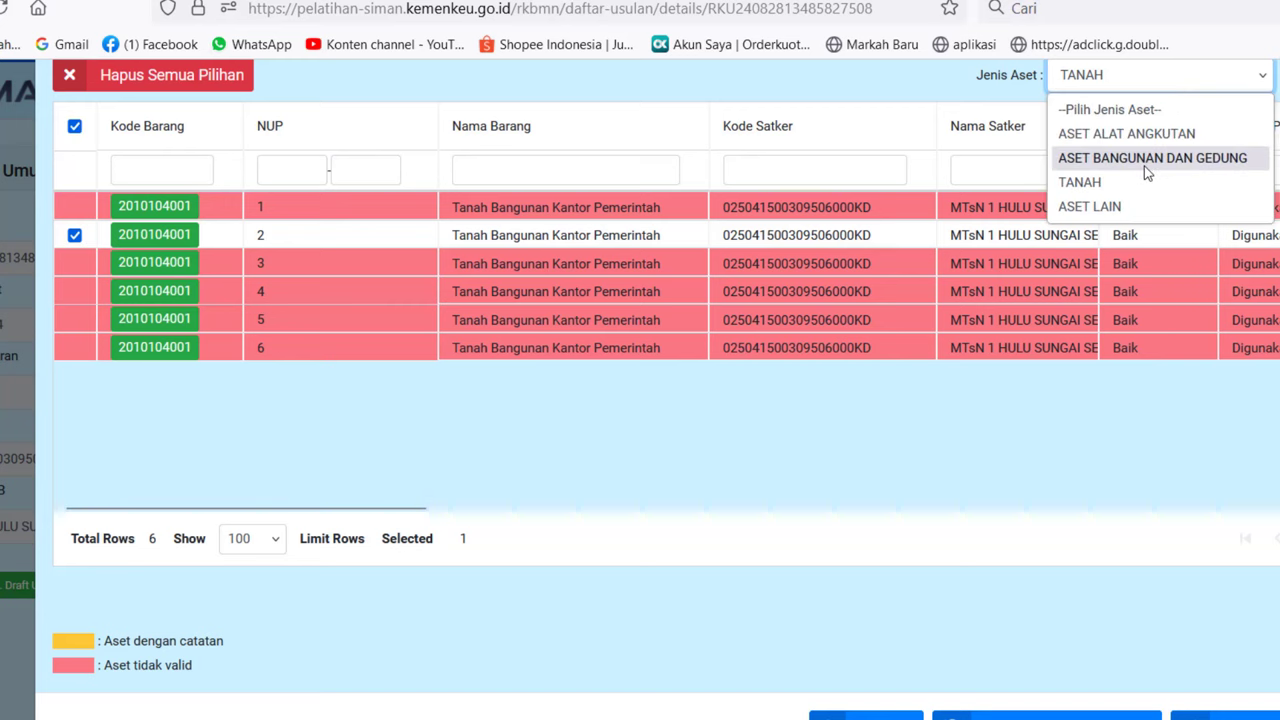
{"action": "left_click", "coordinate": [1144, 162]}
{"action": "left_click", "coordinate": [1165, 87]}
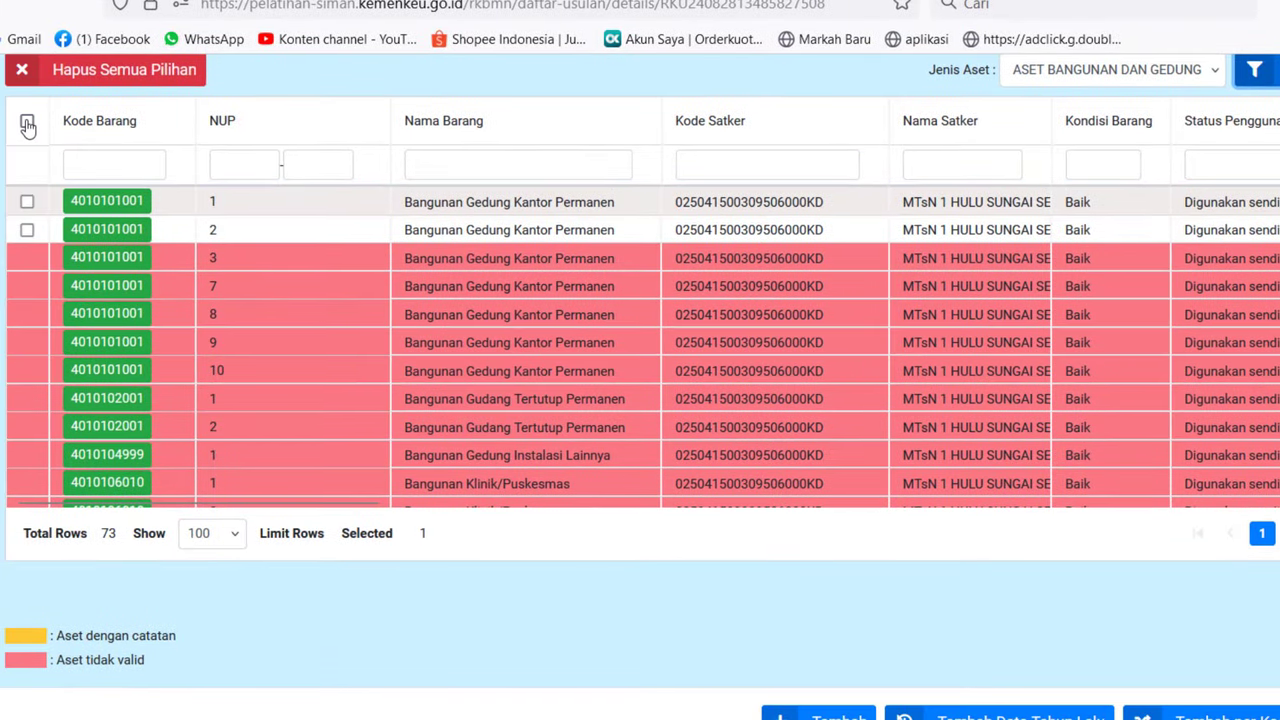
{"action": "left_click", "coordinate": [27, 122]}
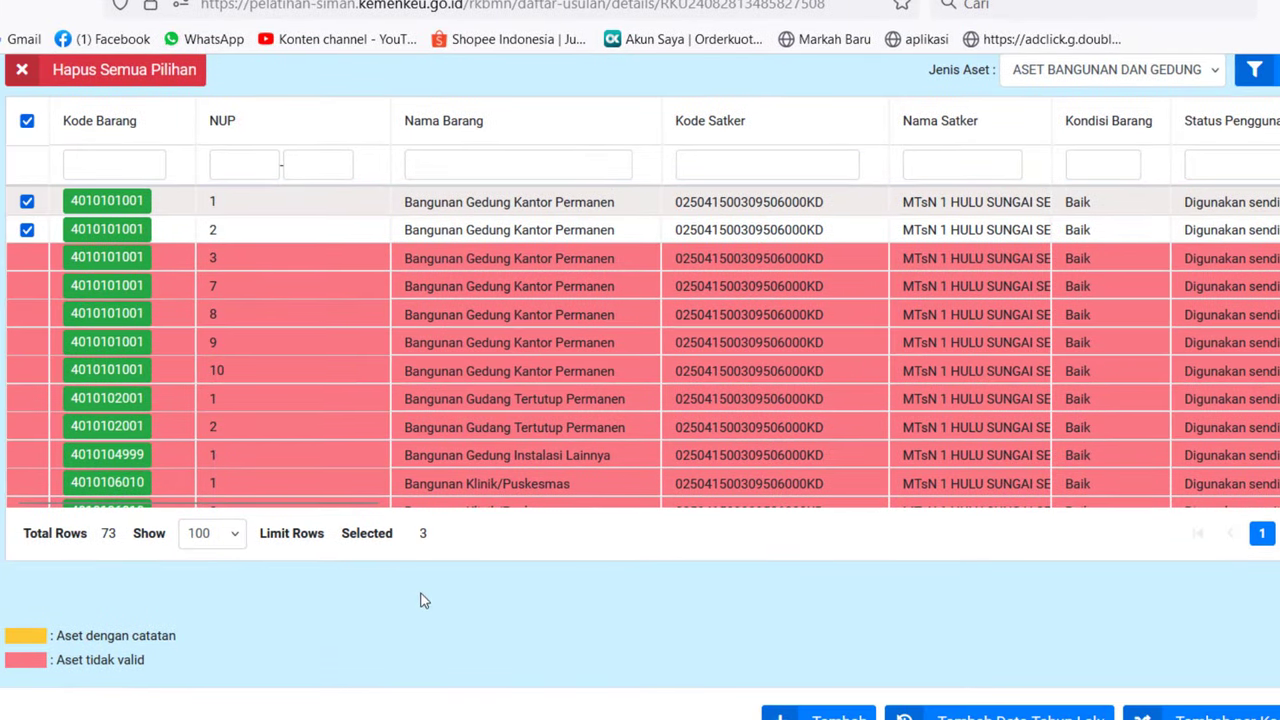
{"action": "left_click", "coordinate": [230, 541]}
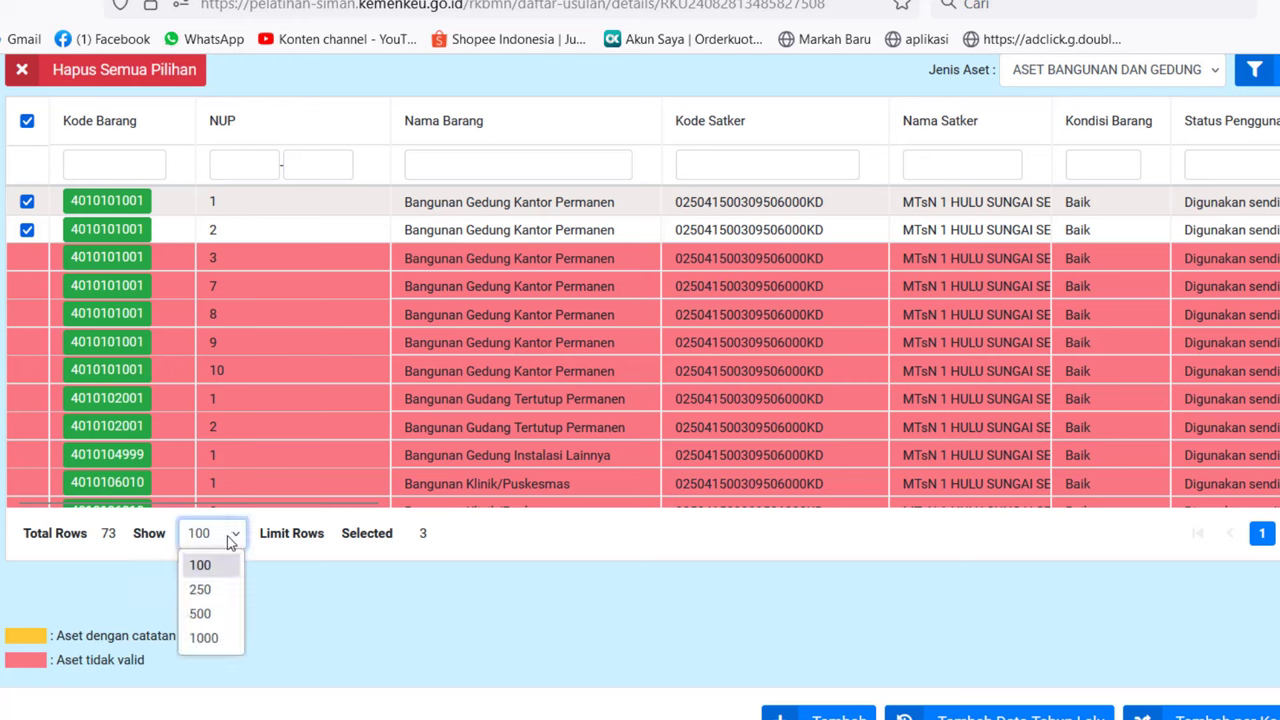
{"action": "left_click", "coordinate": [230, 541]}
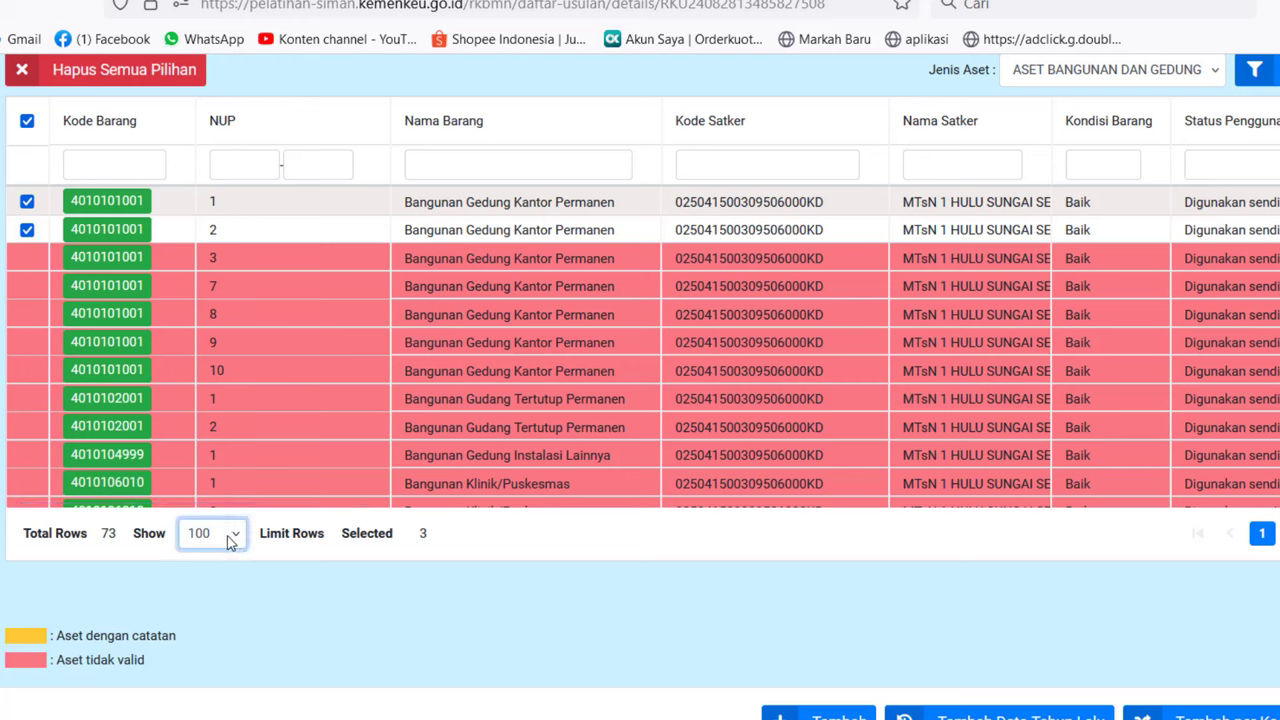
{"action": "left_click", "coordinate": [230, 541]}
{"action": "left_click", "coordinate": [460, 628]}
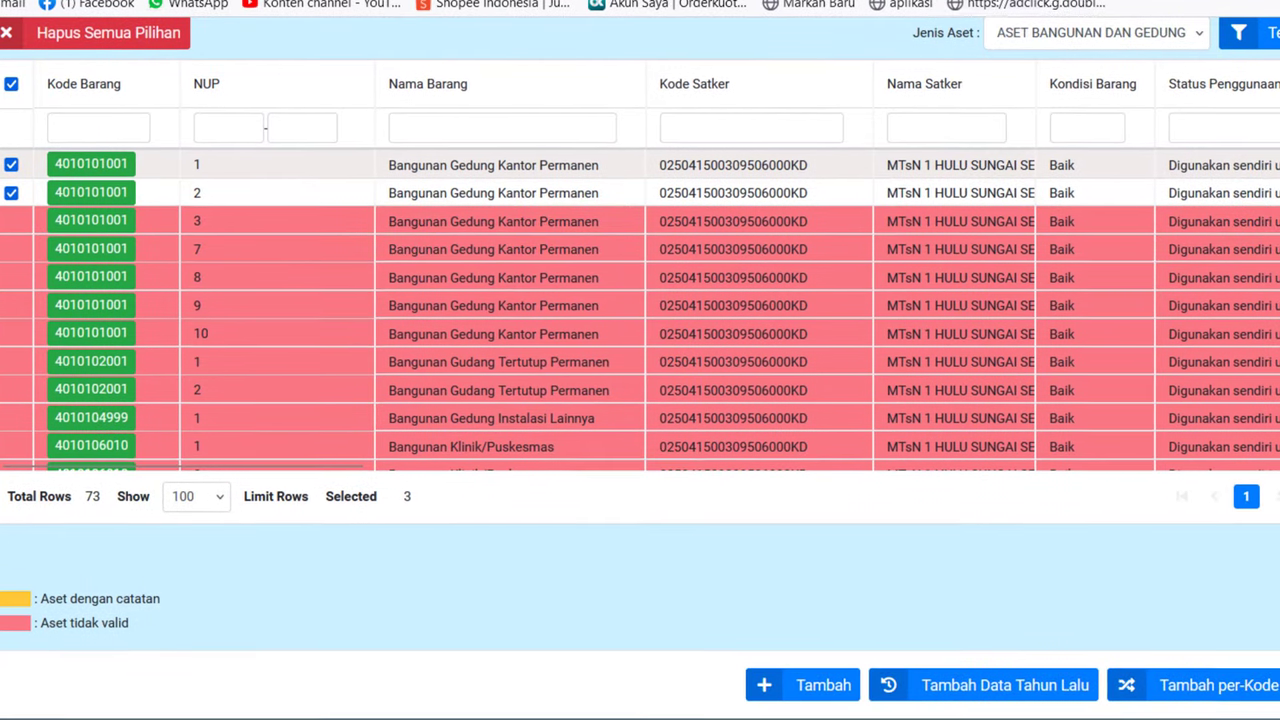
{"action": "left_click", "coordinate": [1116, 33]}
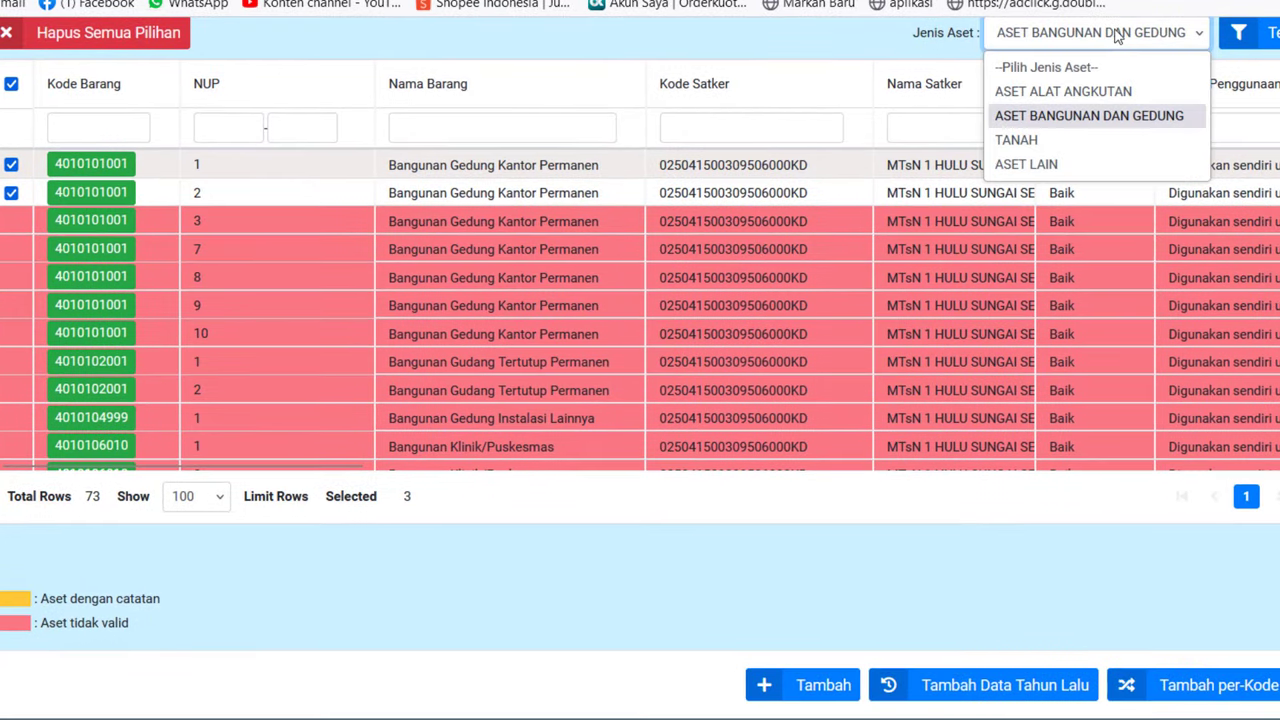
{"action": "left_click", "coordinate": [922, 604]}
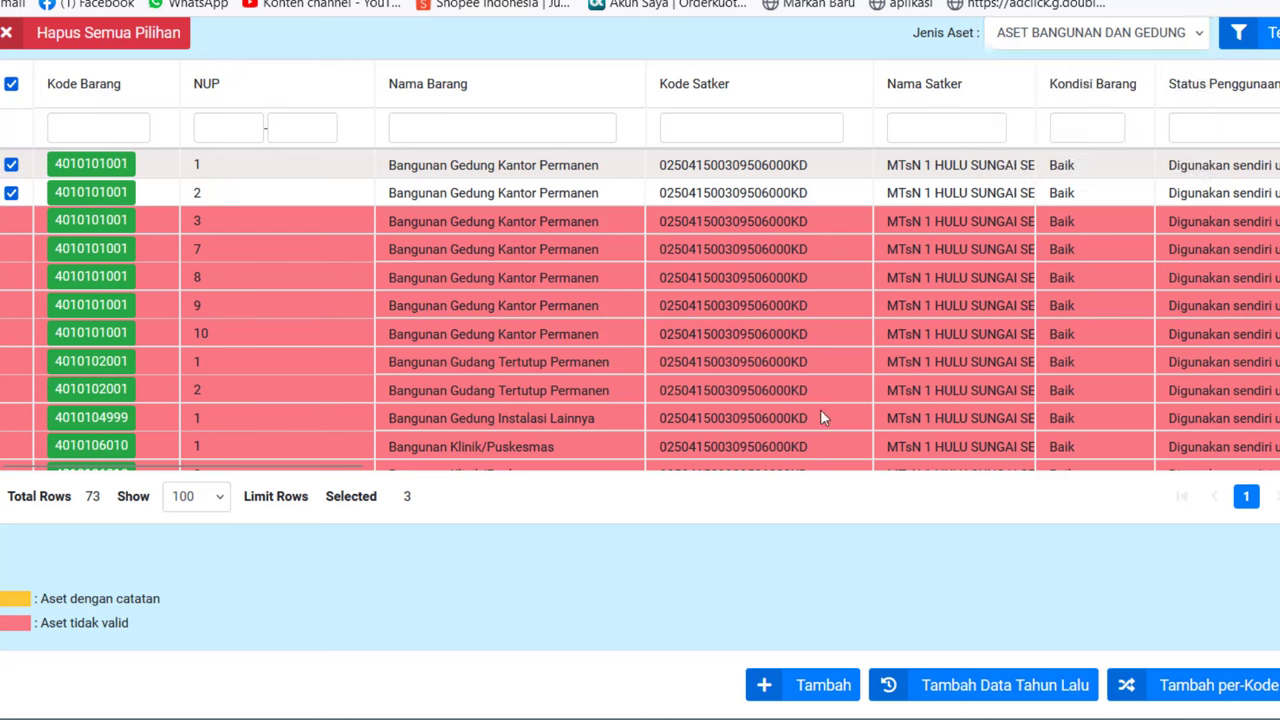
{"action": "left_click", "coordinate": [466, 139]}
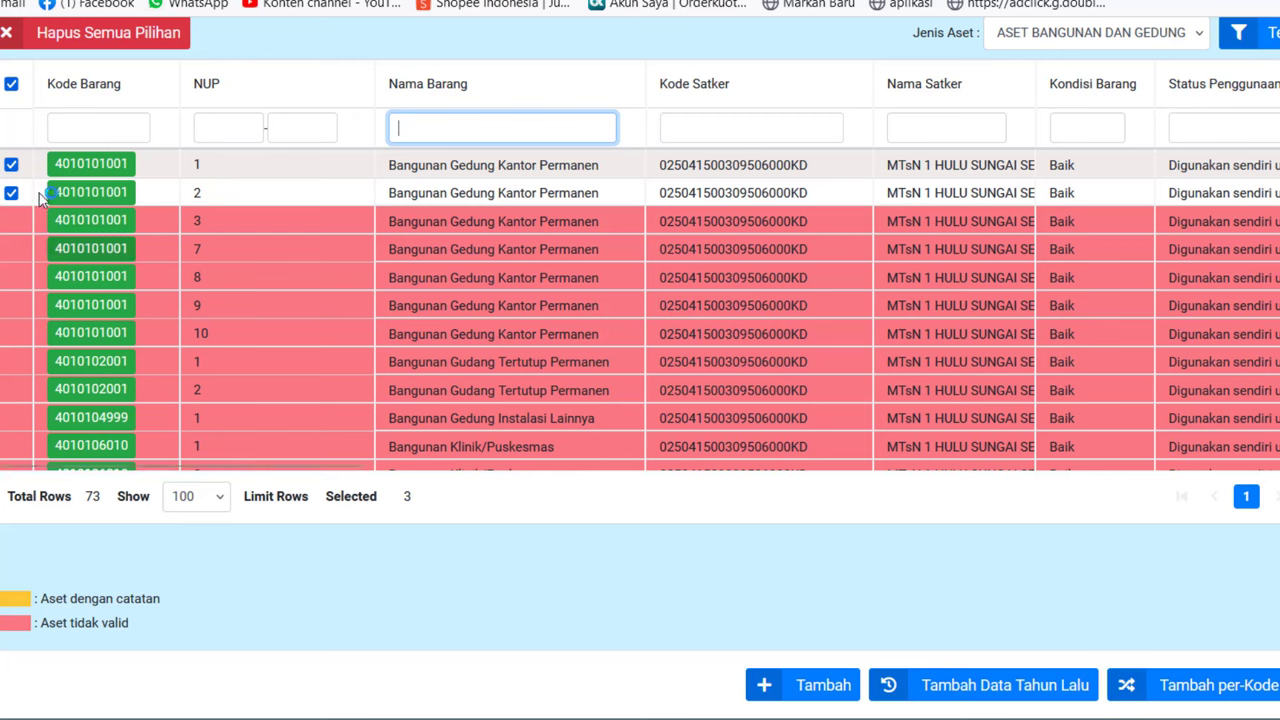
- Add the selected land and building assets to the proposal's Pemeliharaan list
{"action": "left_click", "coordinate": [820, 688]}
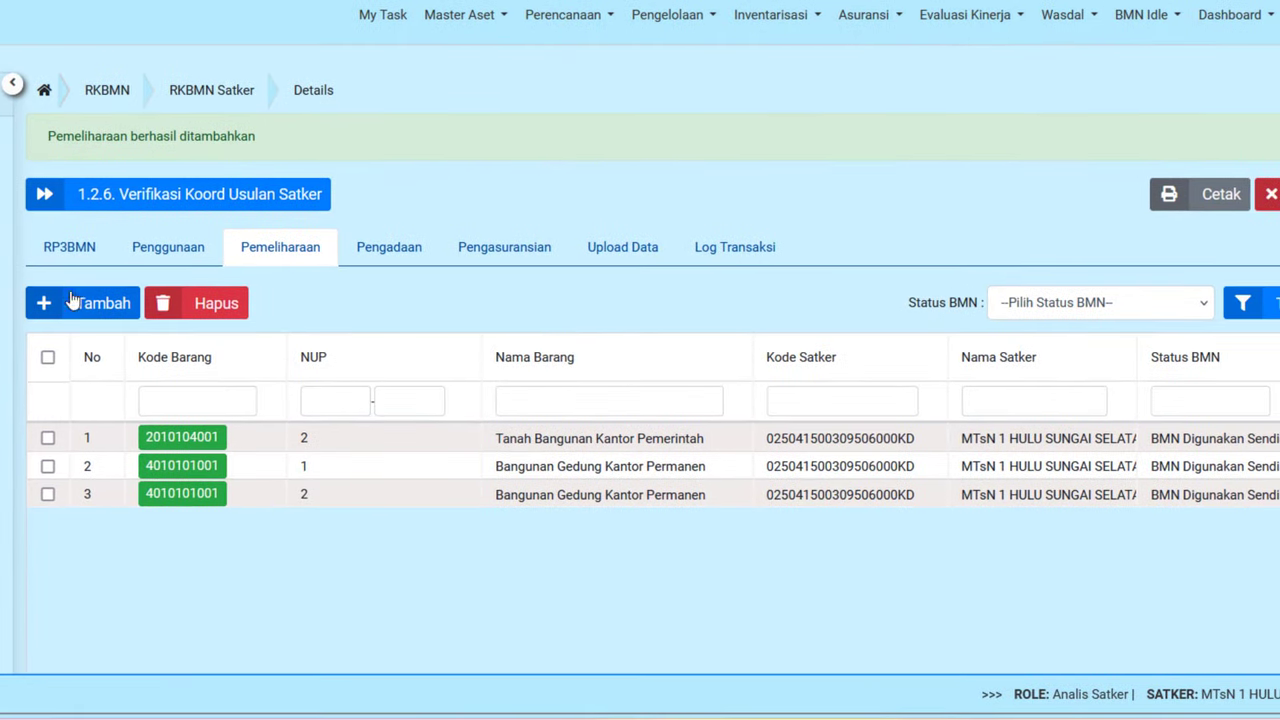
{"action": "left_click", "coordinate": [90, 310]}
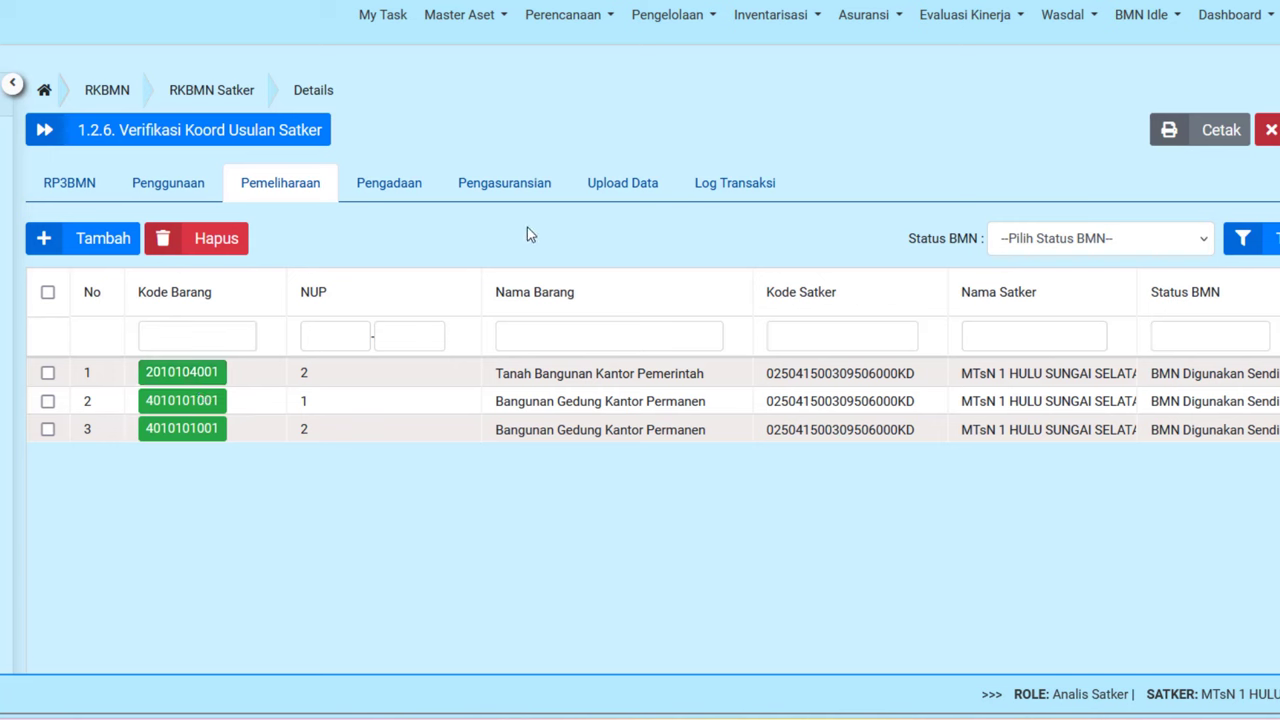
- Start a new Pengadaan entry with Objek Pengadaan TANAH DAN/ATAU BANGUNAN PENDIDIKAN
{"action": "left_click", "coordinate": [398, 195]}
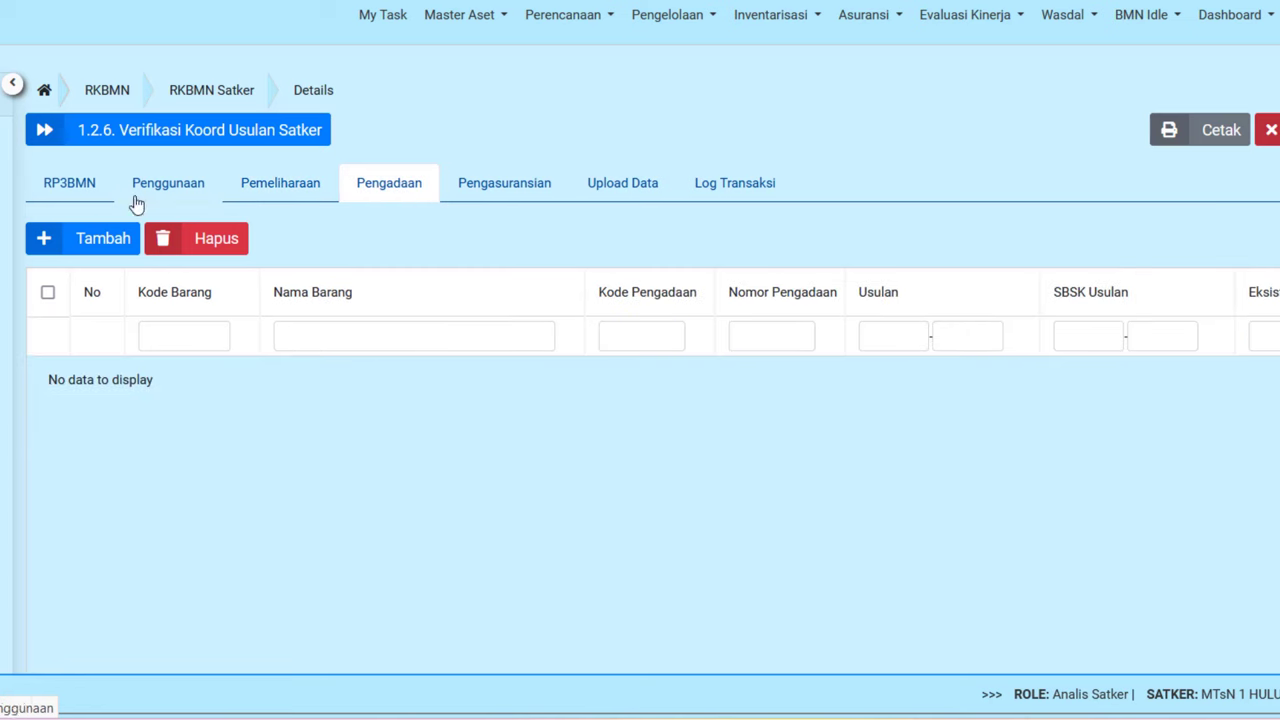
{"action": "left_click", "coordinate": [54, 243]}
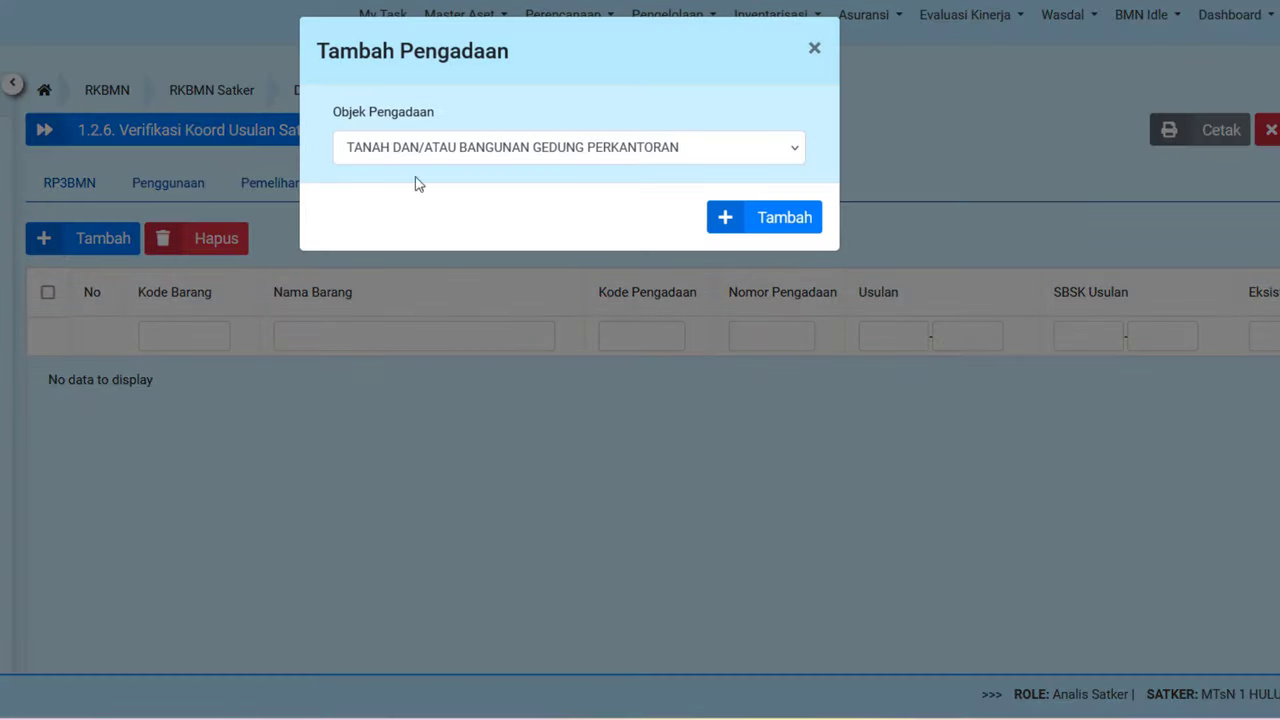
{"action": "left_click", "coordinate": [462, 148]}
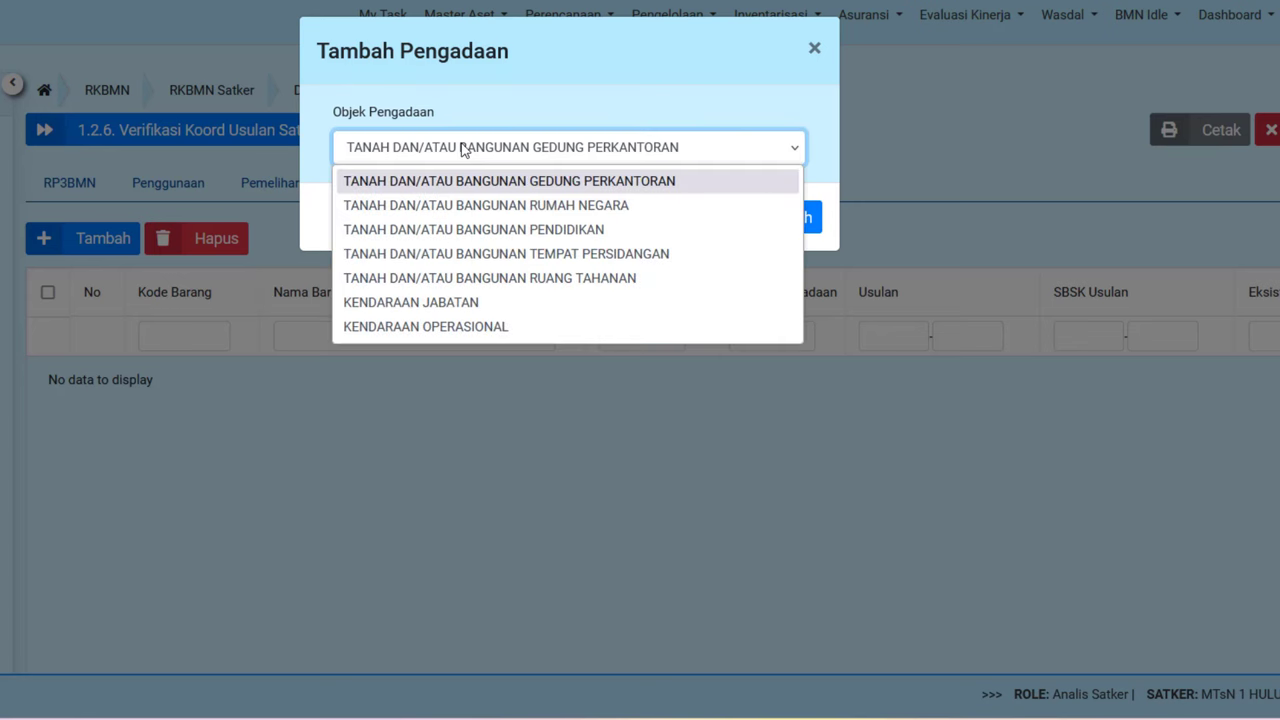
{"action": "left_click", "coordinate": [493, 230]}
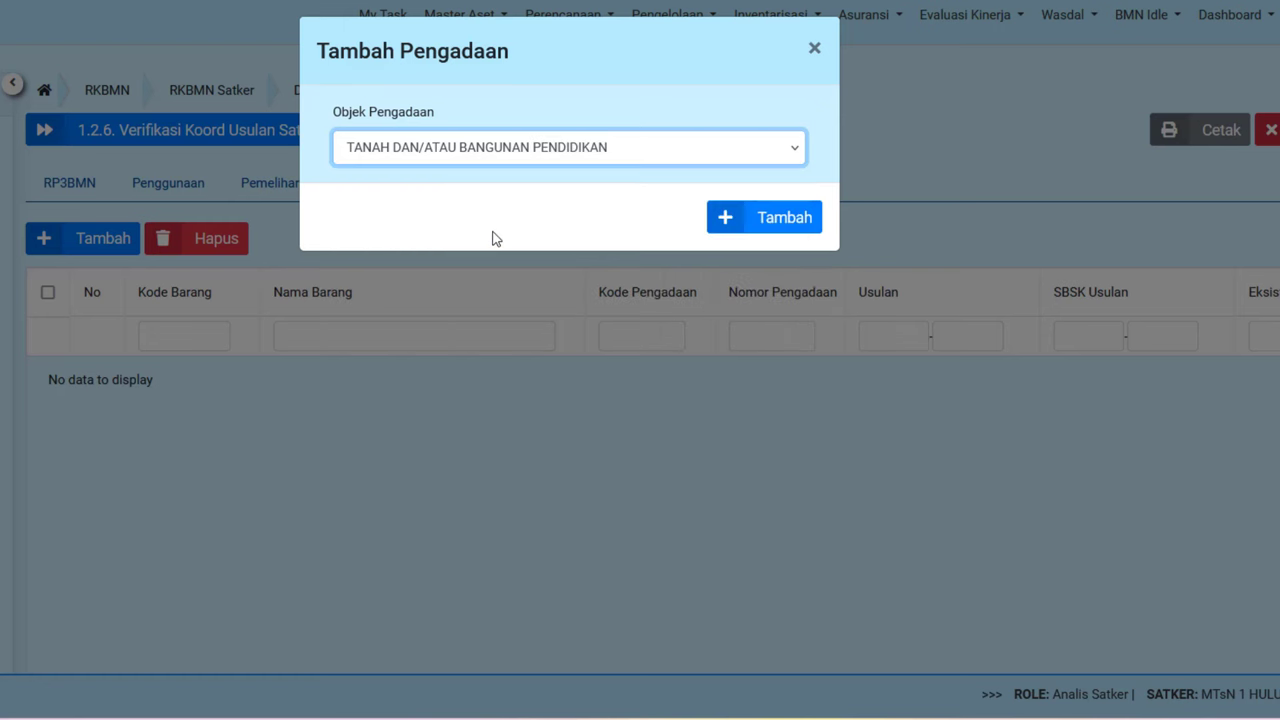
{"action": "left_click", "coordinate": [797, 220]}
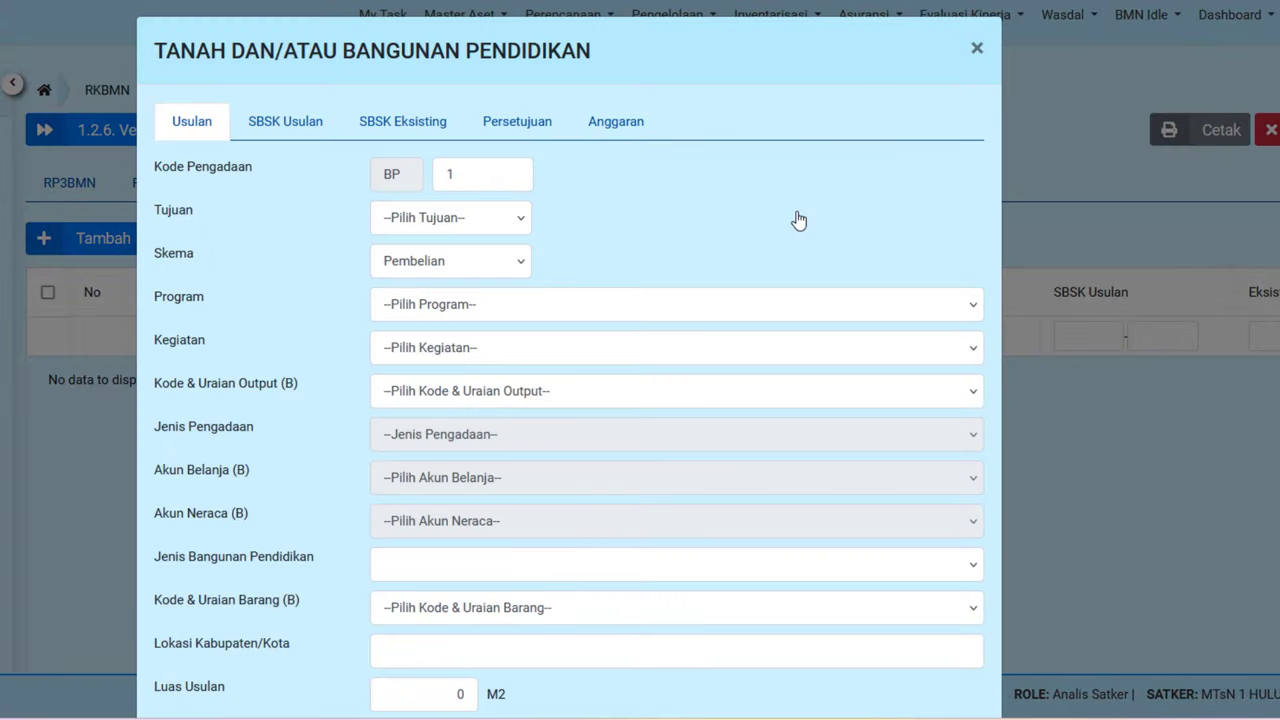
- Set the educational building procurement's Tujuan to Tambah Unit and its Skema to Pembelian
{"action": "left_click", "coordinate": [467, 219]}
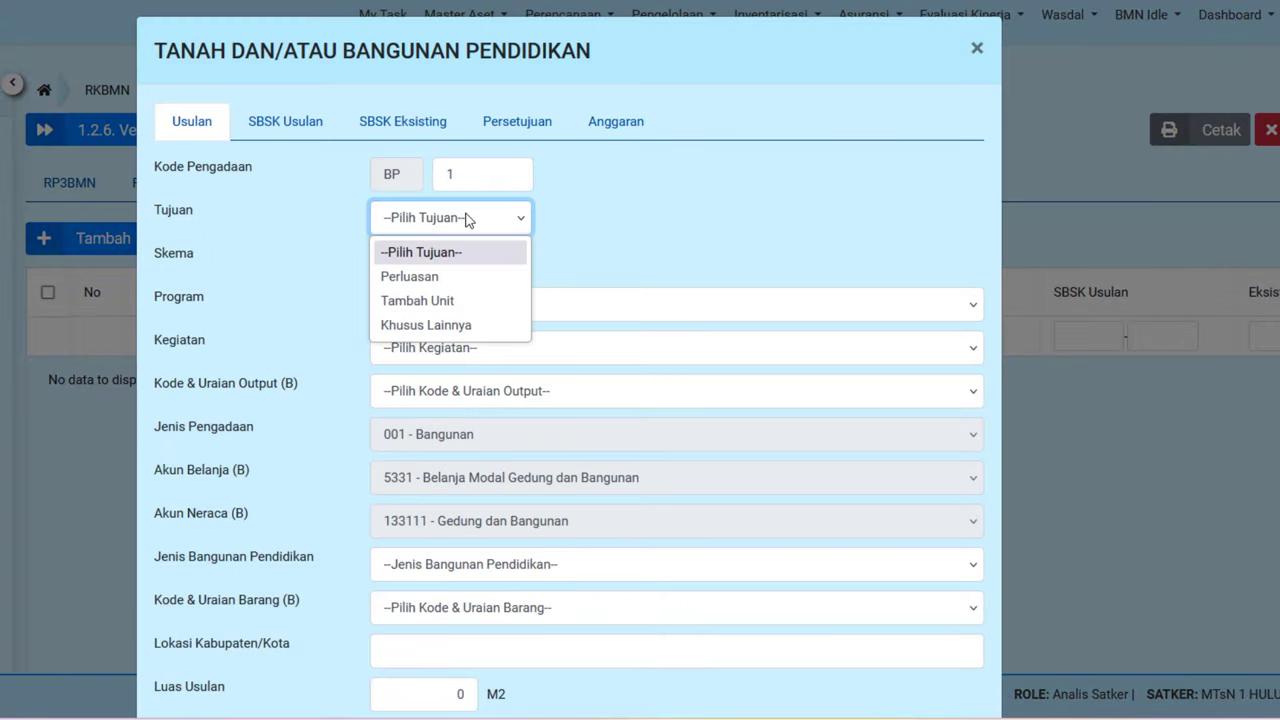
{"action": "left_click", "coordinate": [415, 301]}
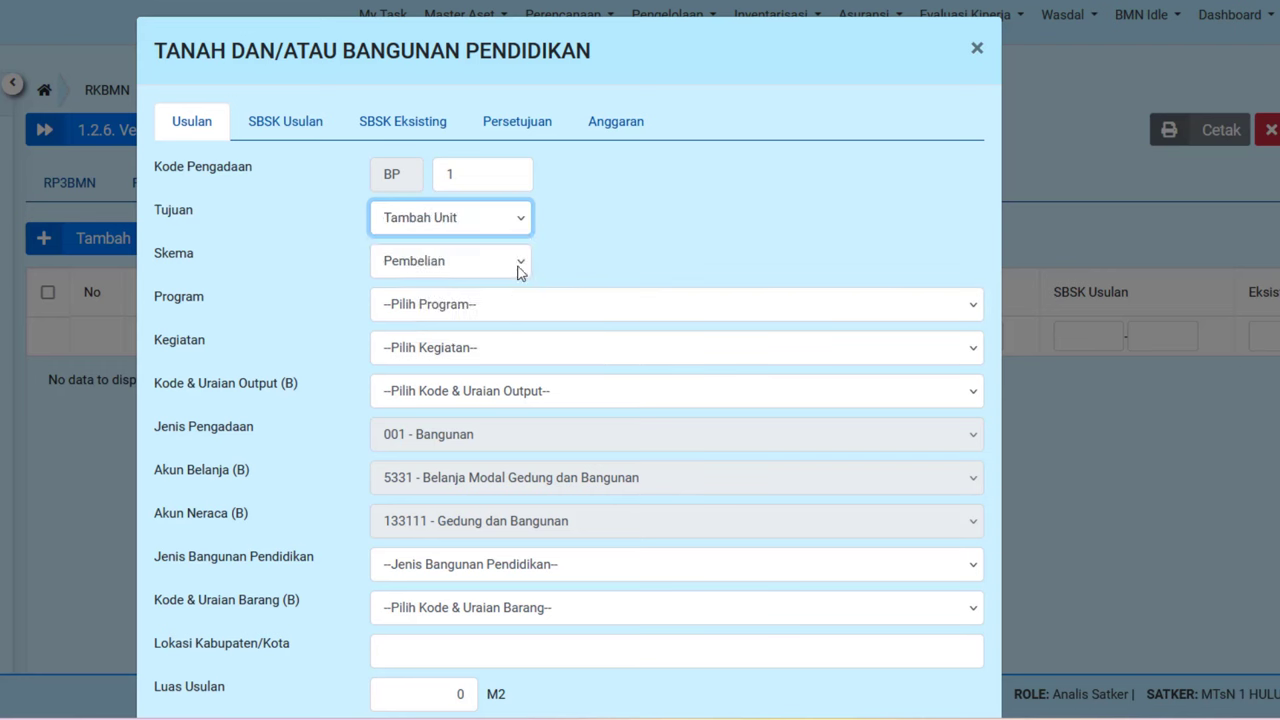
{"action": "left_click", "coordinate": [480, 264]}
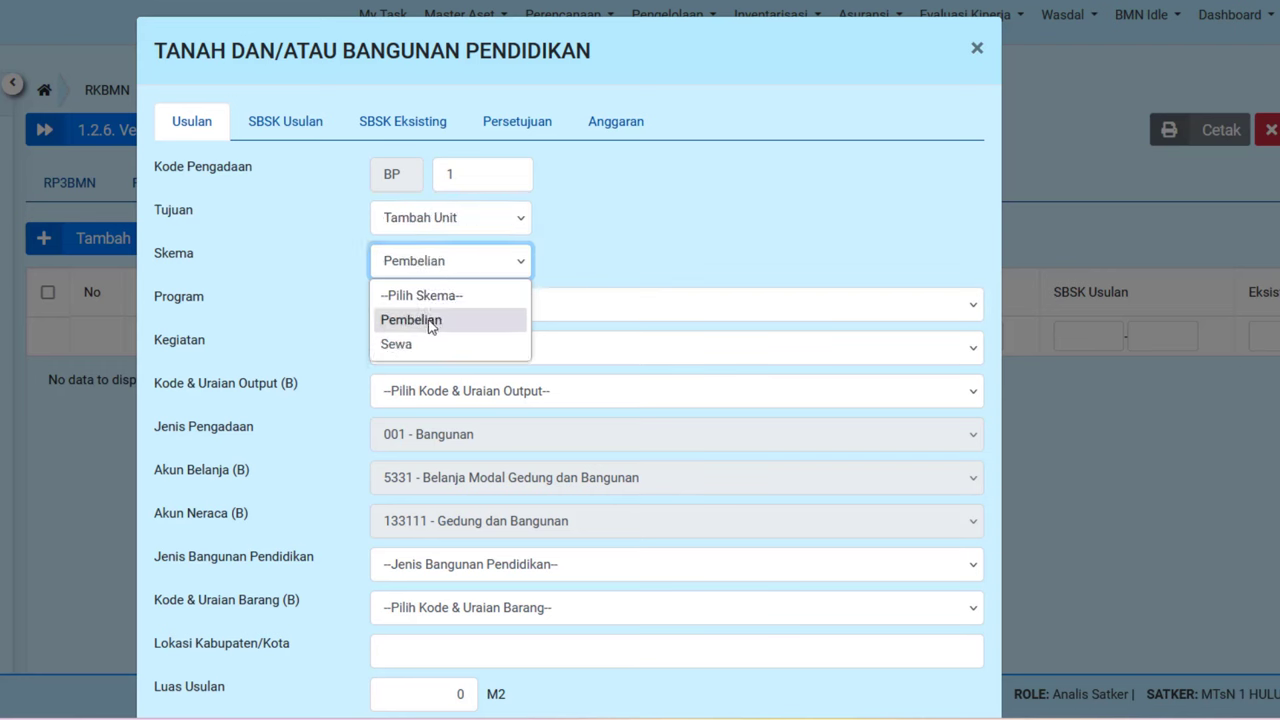
{"action": "left_click", "coordinate": [431, 327]}
- Set Program to 02504DF - Program PAUD dan Wajib Belajar 12 Tahun and Kegiatan to 2129 - Peningkatan Akses, Mutu, Kesejahteraan dan Subsidi RA/BA dan Madrasah
{"action": "left_click", "coordinate": [488, 307]}
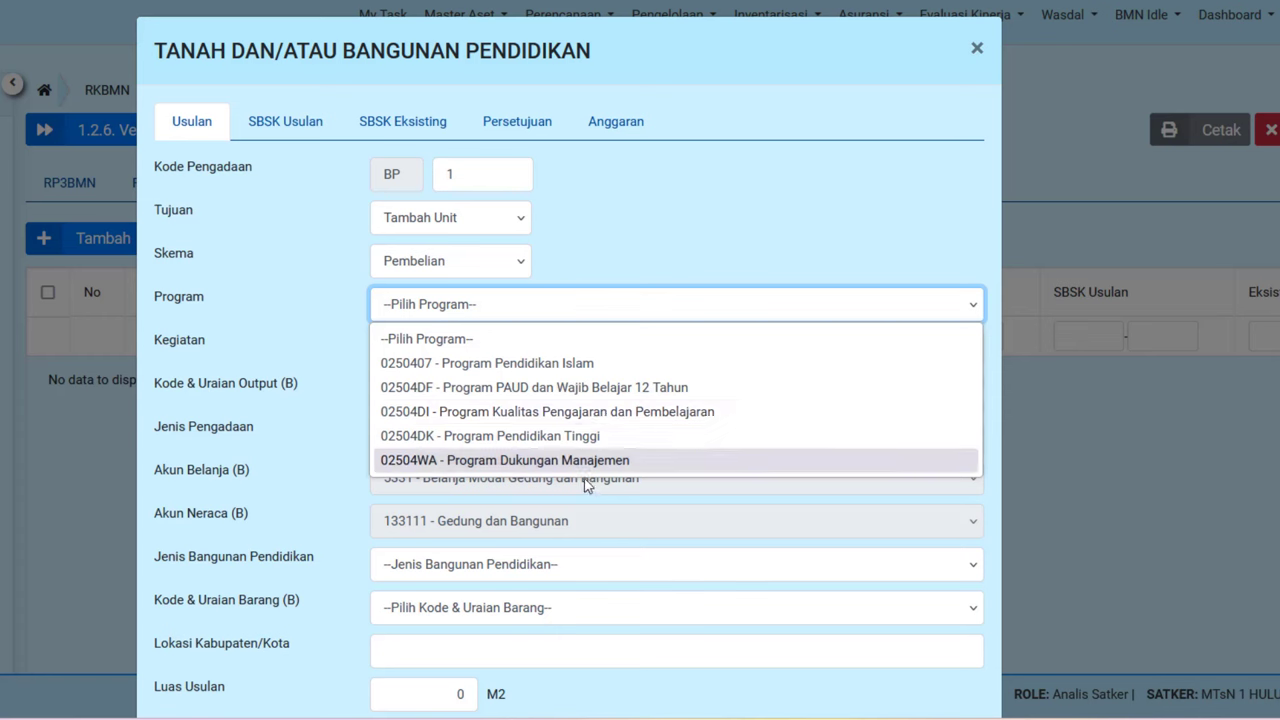
{"action": "left_click", "coordinate": [493, 390]}
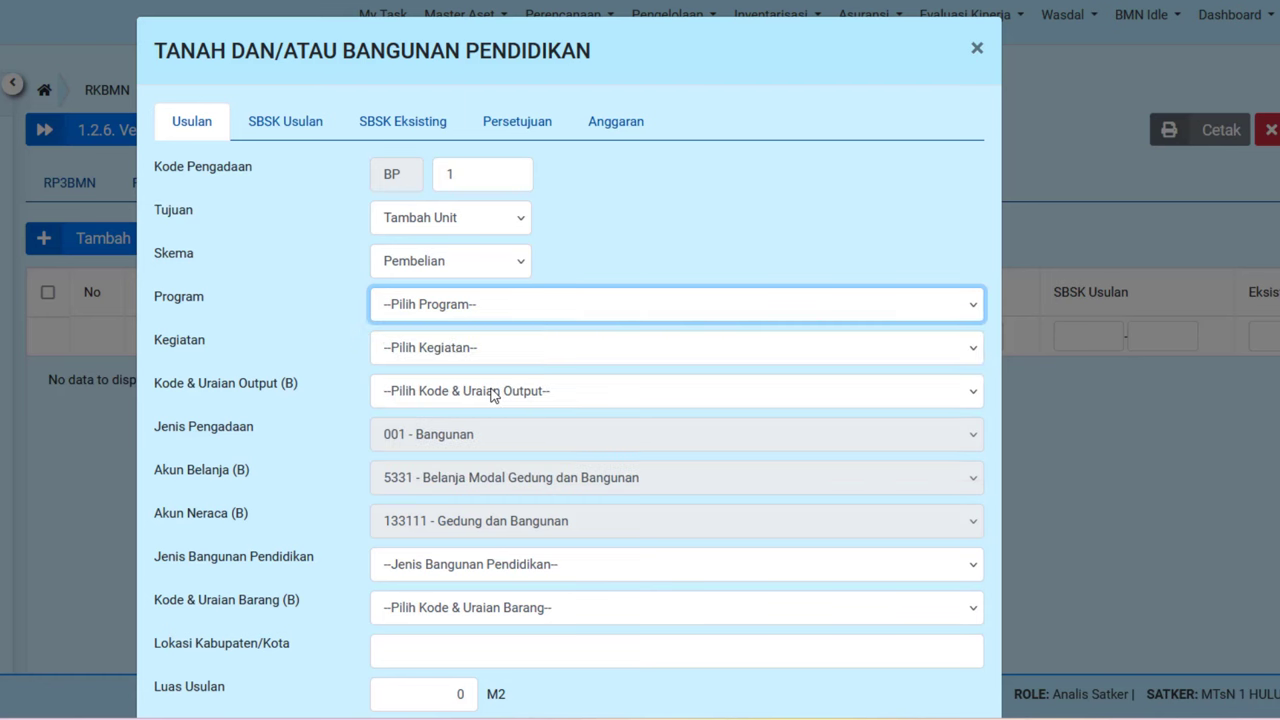
{"action": "left_click", "coordinate": [452, 355]}
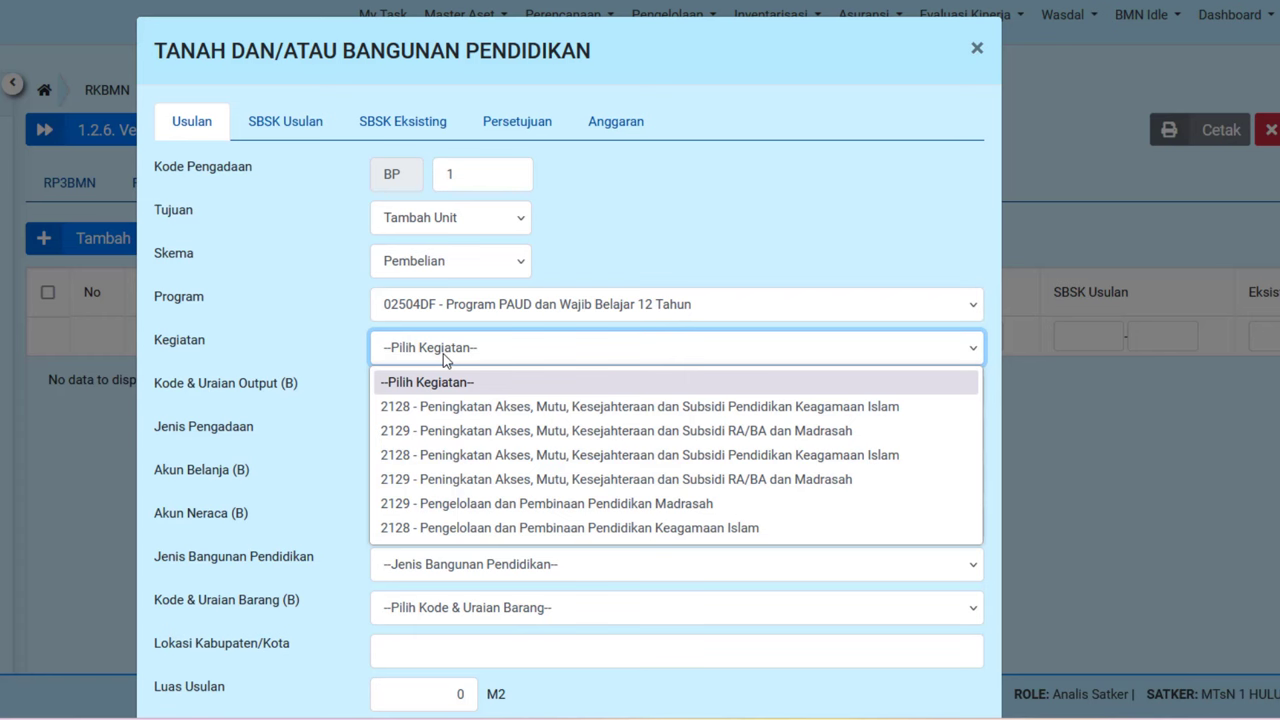
{"action": "left_click", "coordinate": [592, 481]}
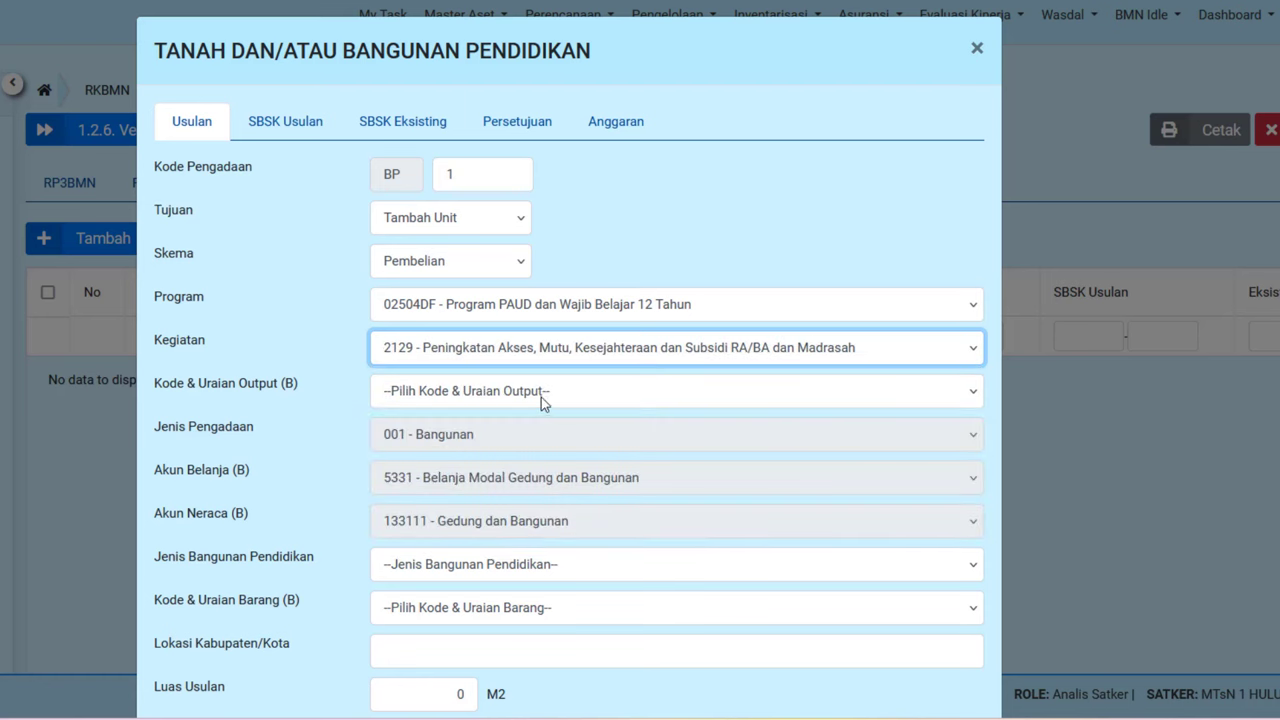
- Set Kode & Uraian Output to SBB - Pendidikan Menengah and Jenis Bangunan Pendidikan to Bangunan Pendidikan Menengah Pertama
{"action": "left_click", "coordinate": [601, 401]}
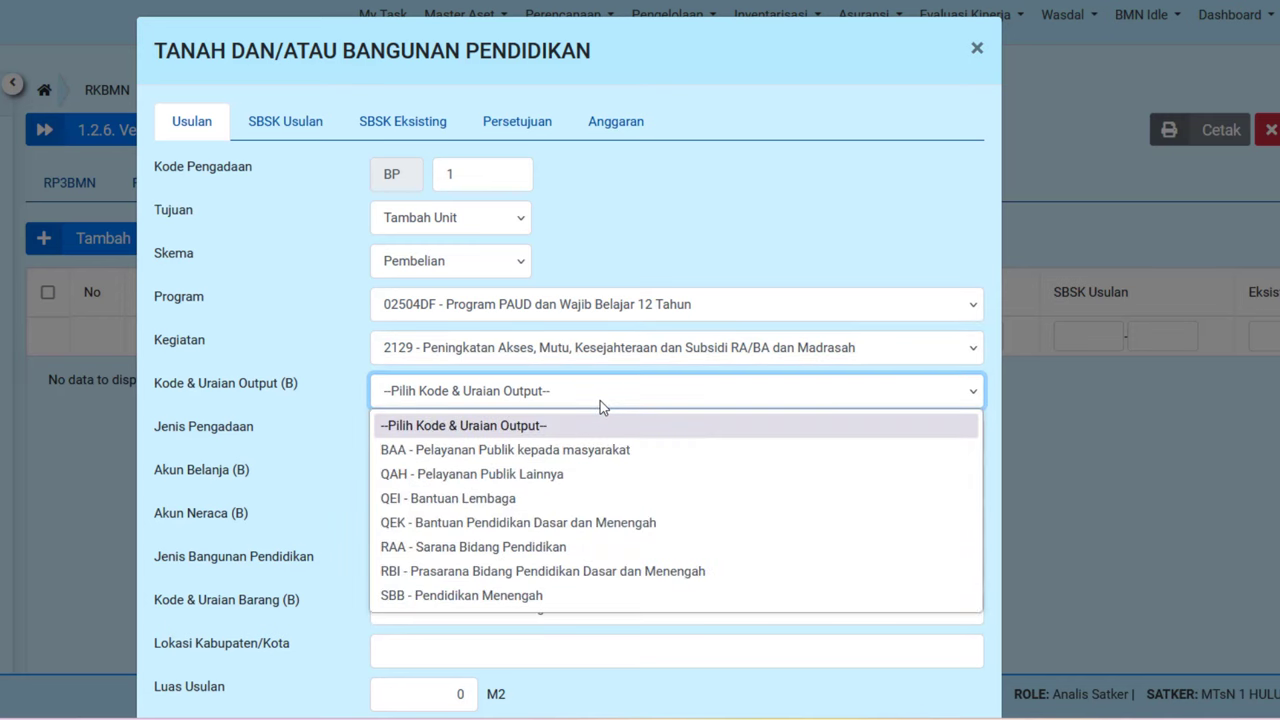
{"action": "left_click", "coordinate": [500, 596]}
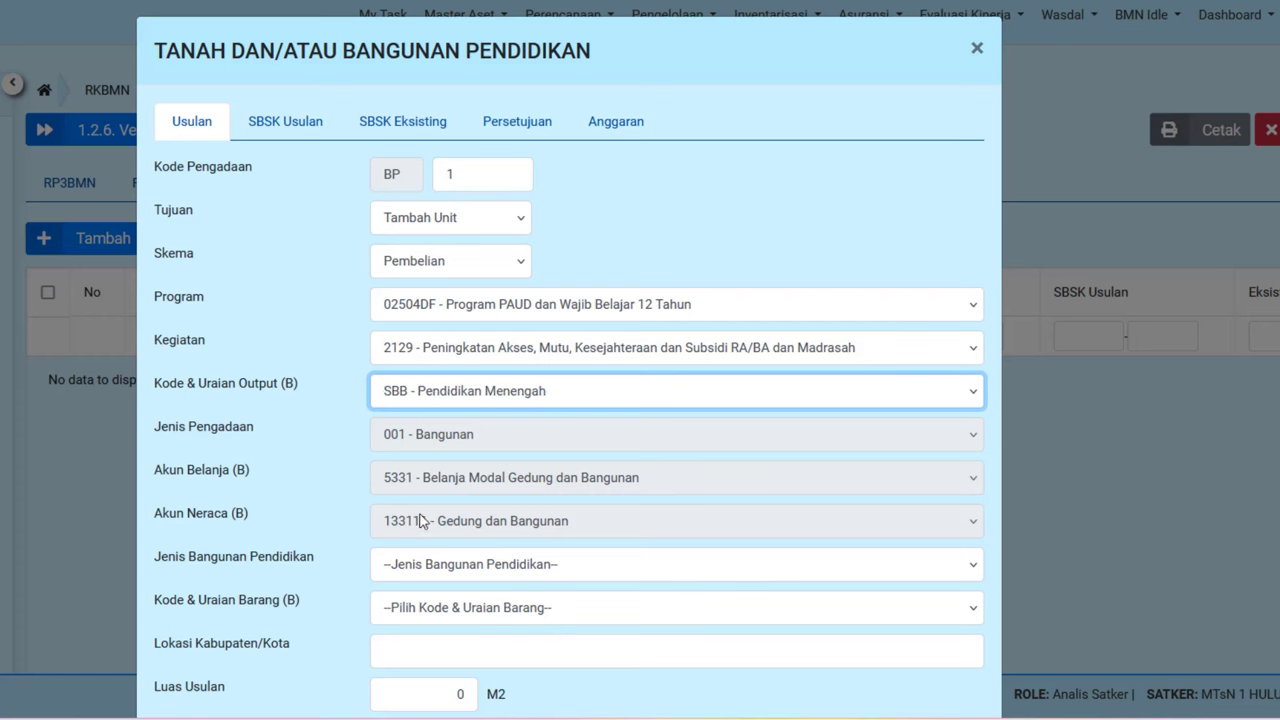
{"action": "left_click", "coordinate": [425, 567]}
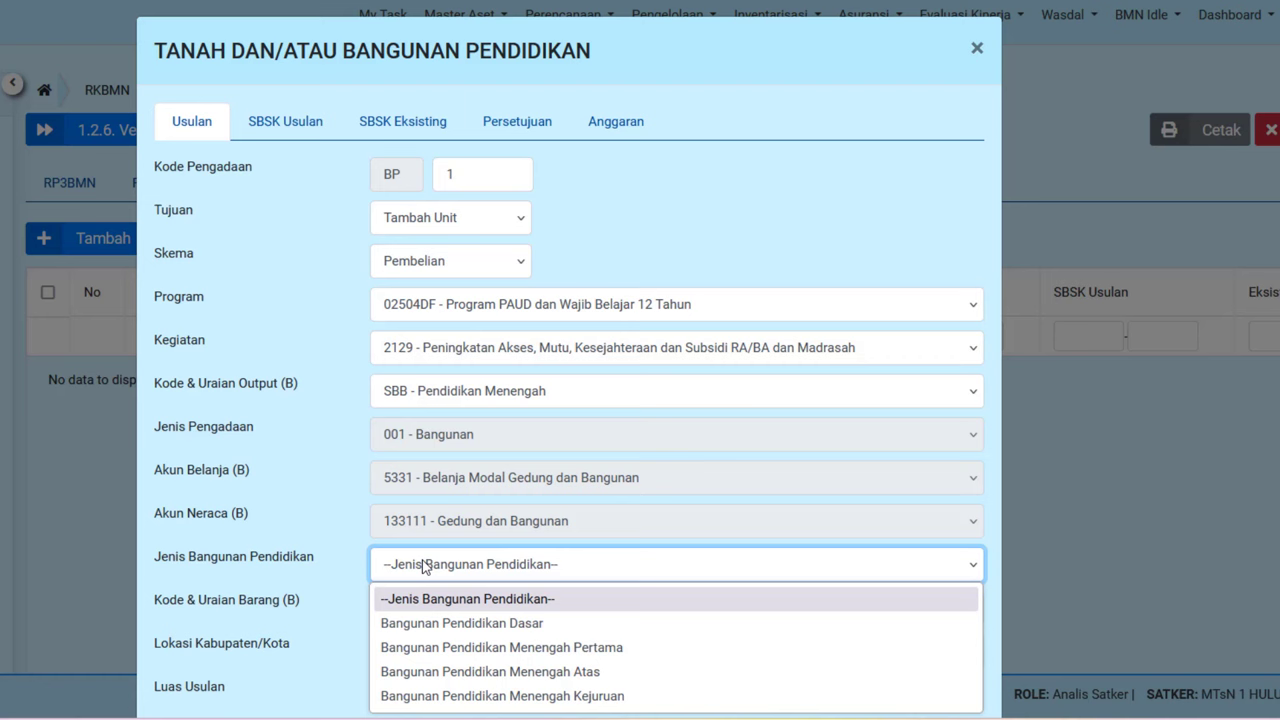
{"action": "left_click", "coordinate": [578, 650]}
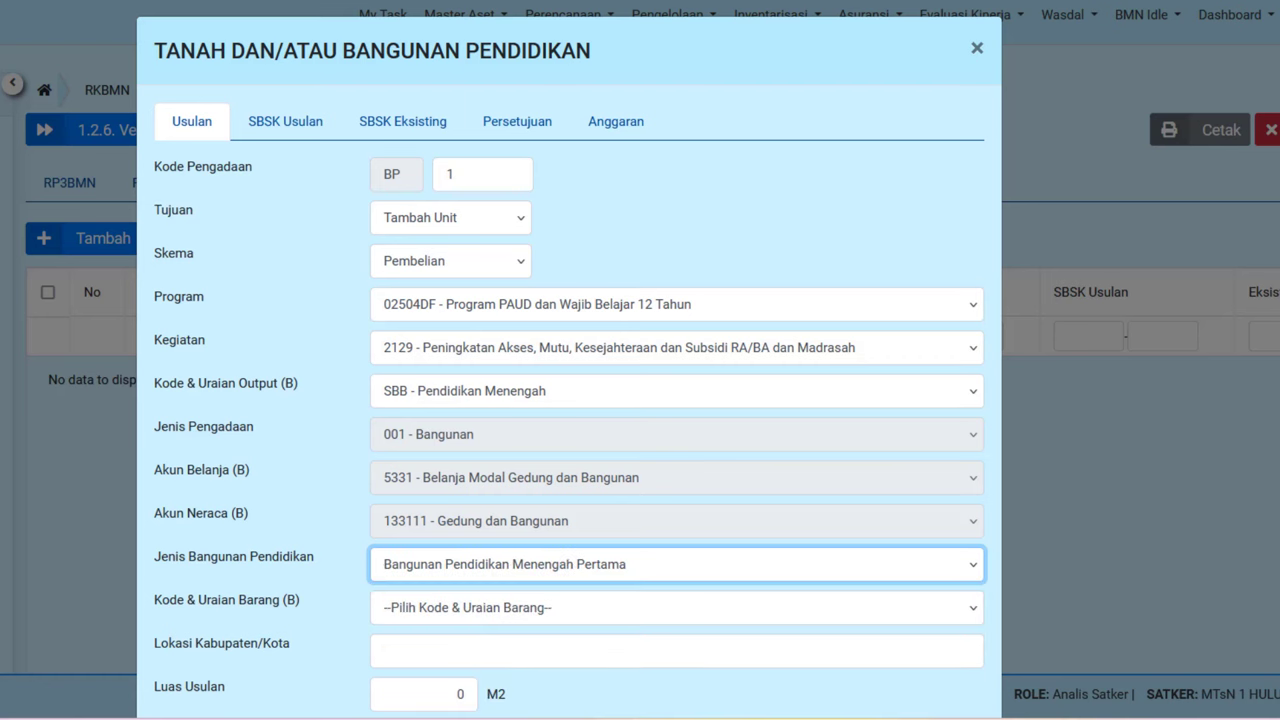
{"action": "scroll", "coordinate": [491, 526], "scroll_direction": "down", "scroll_amount": 1}
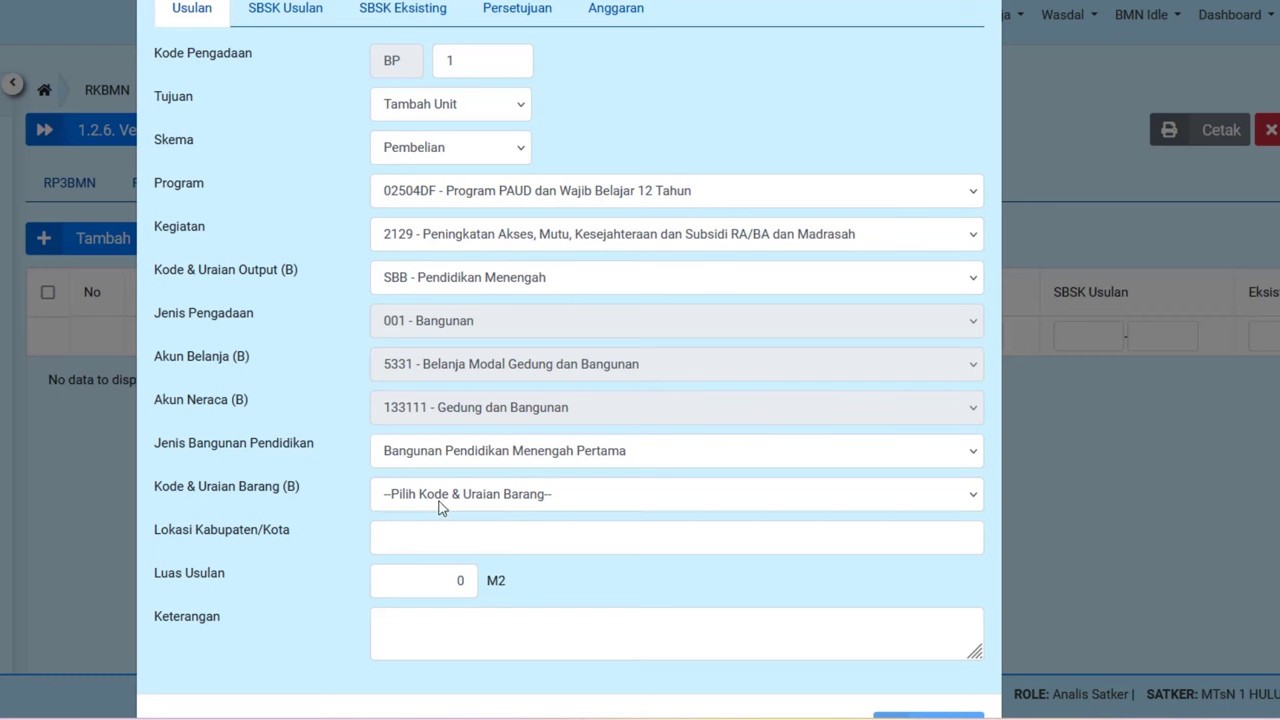
{"action": "left_click", "coordinate": [440, 500]}
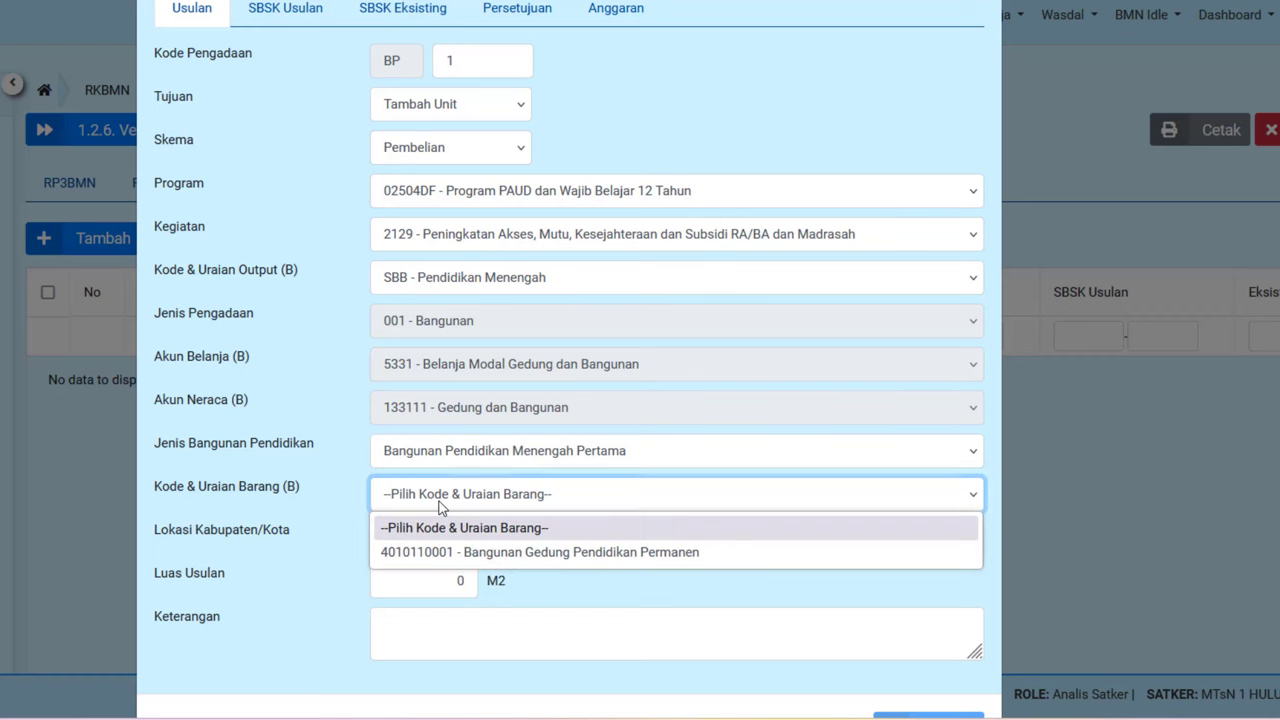
{"action": "left_click", "coordinate": [467, 556]}
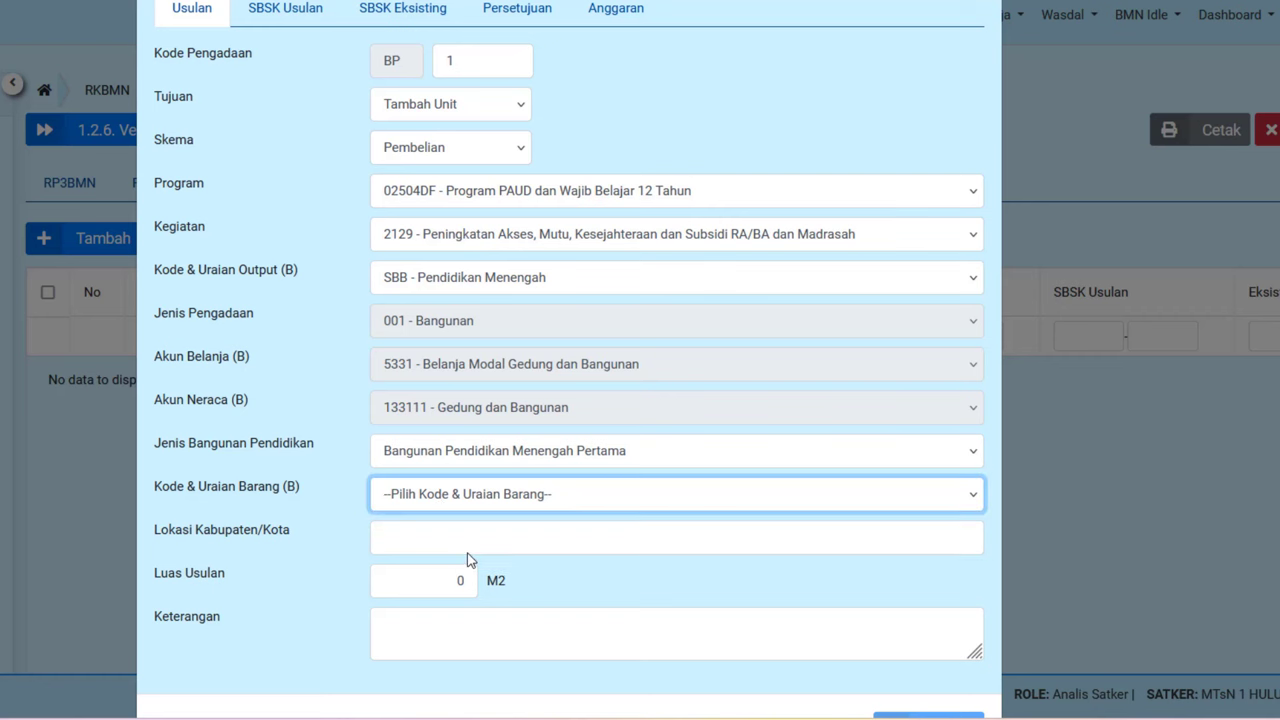
{"action": "left_click", "coordinate": [410, 540]}
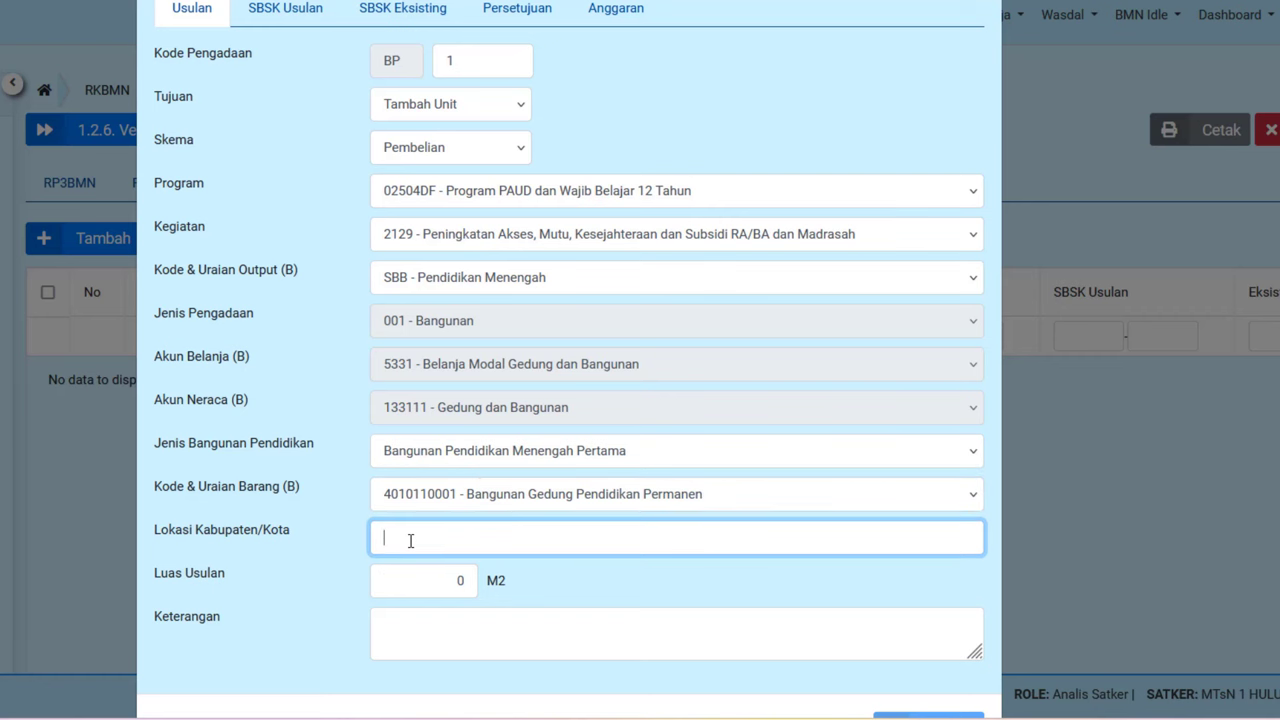
{"action": "type", "text": "hulu"}
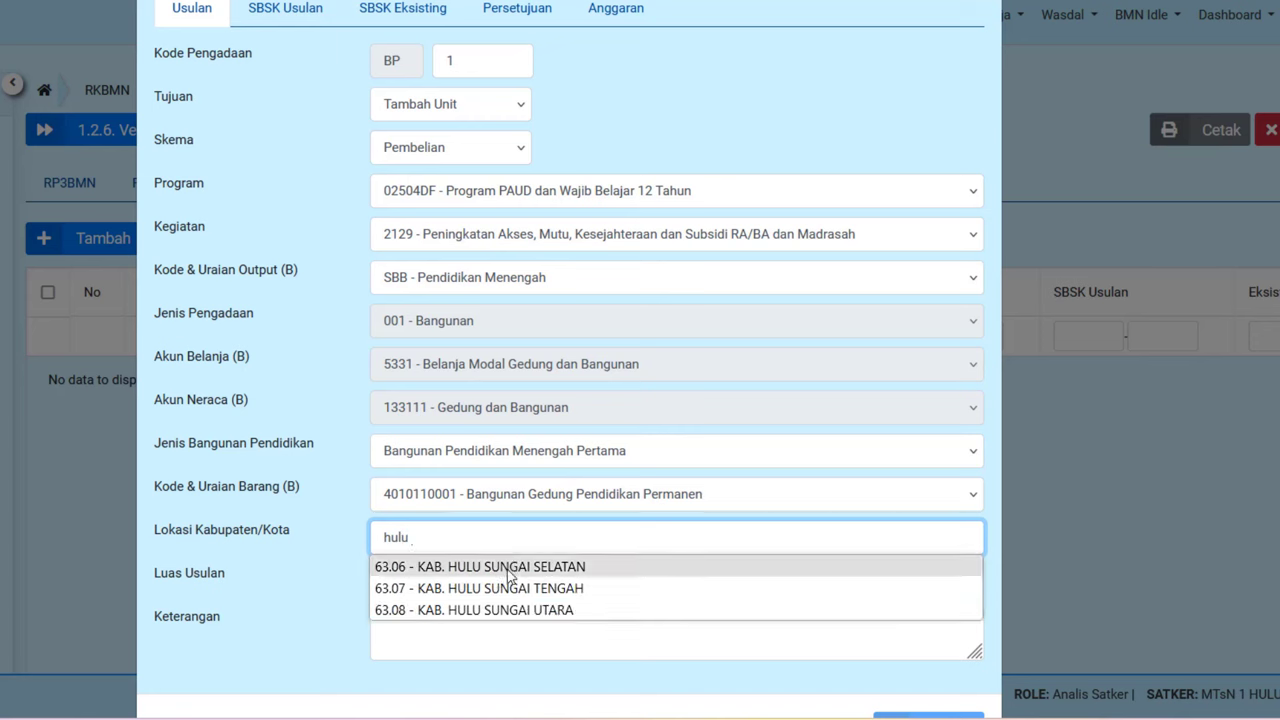
{"action": "left_click", "coordinate": [508, 570]}
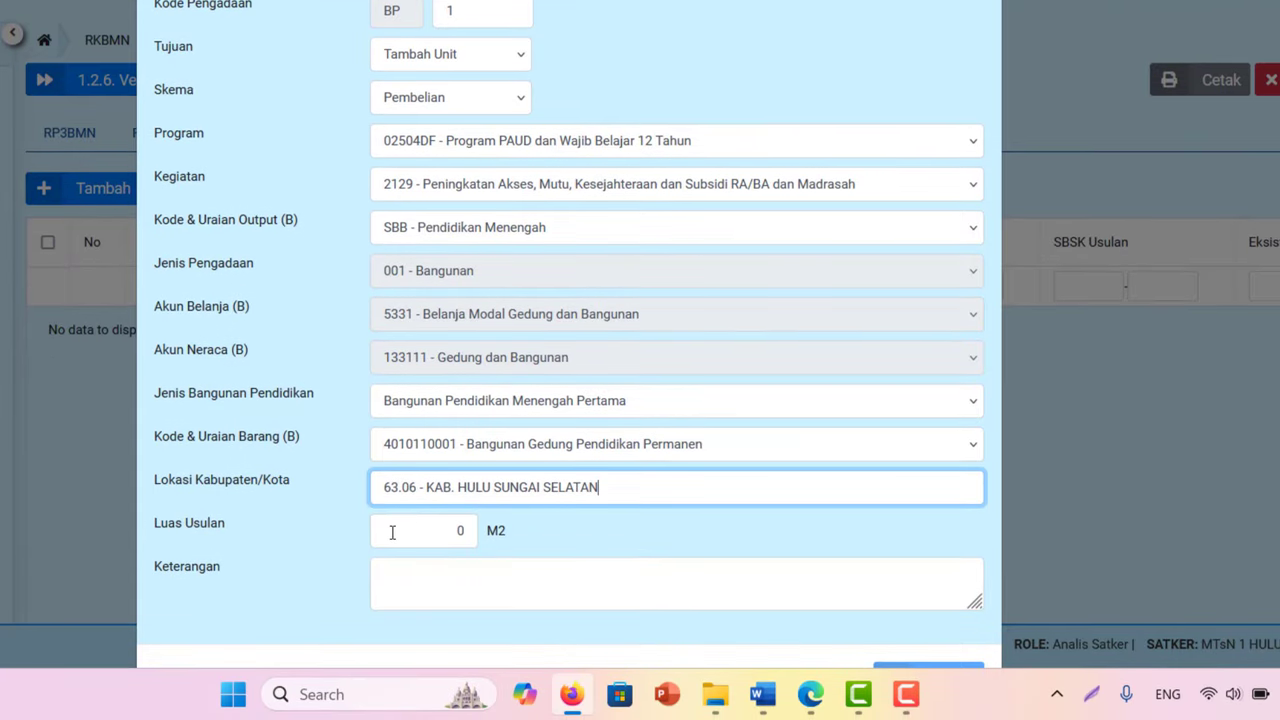
- Set Luas Usulan to 100 M2, leave Keterangan empty, and save the procurement entry
{"action": "key", "text": "Tab"}
{"action": "type", "text": "100"}
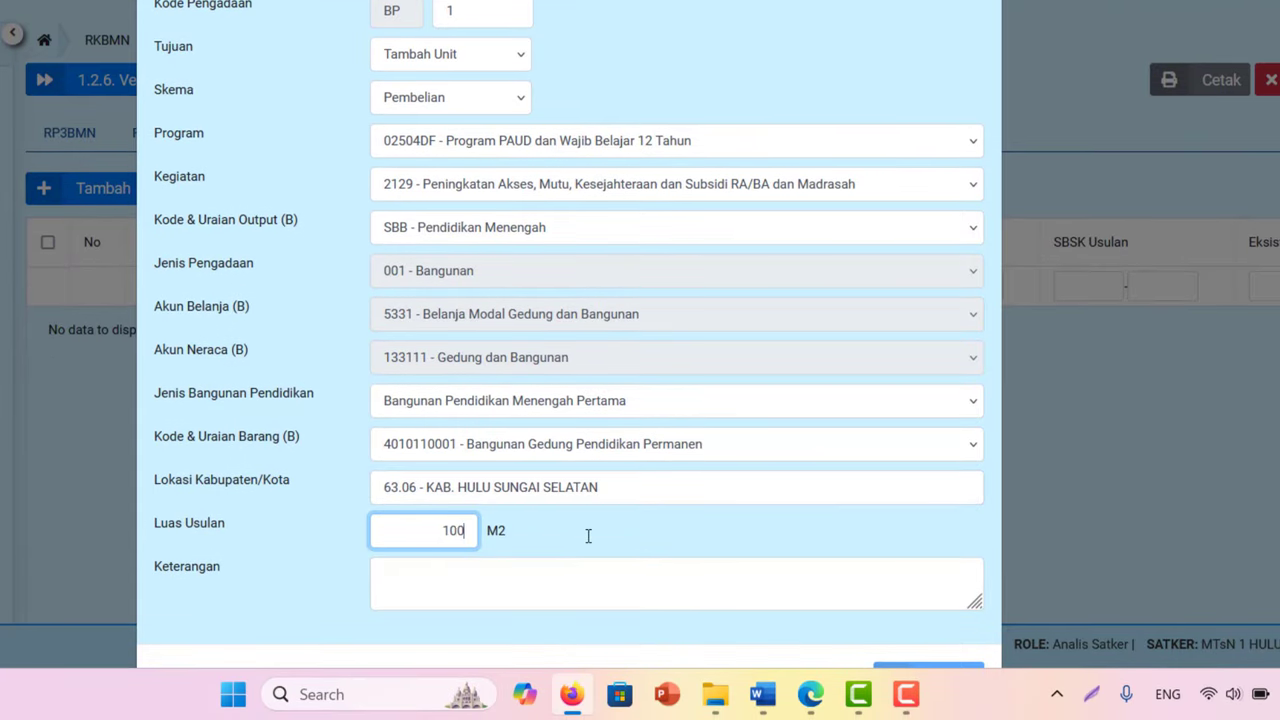
{"action": "left_click", "coordinate": [472, 582]}
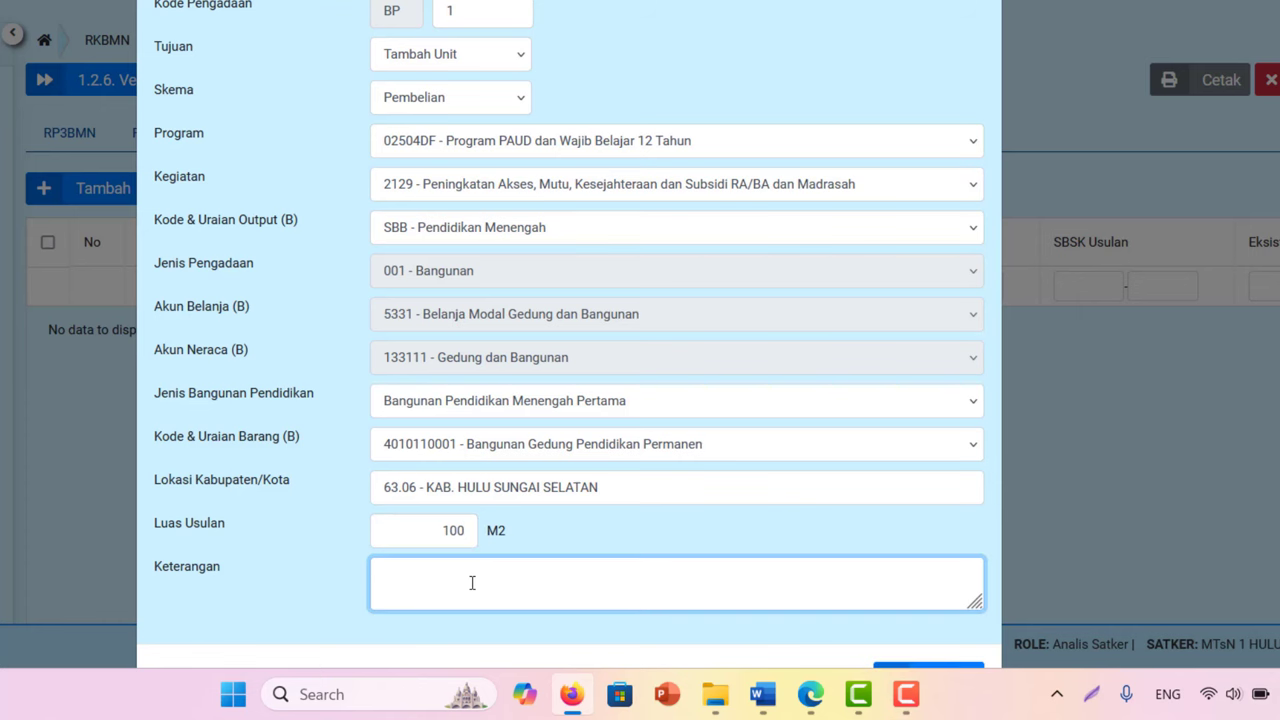
{"action": "scroll", "coordinate": [578, 498], "scroll_direction": "down", "scroll_amount": 2}
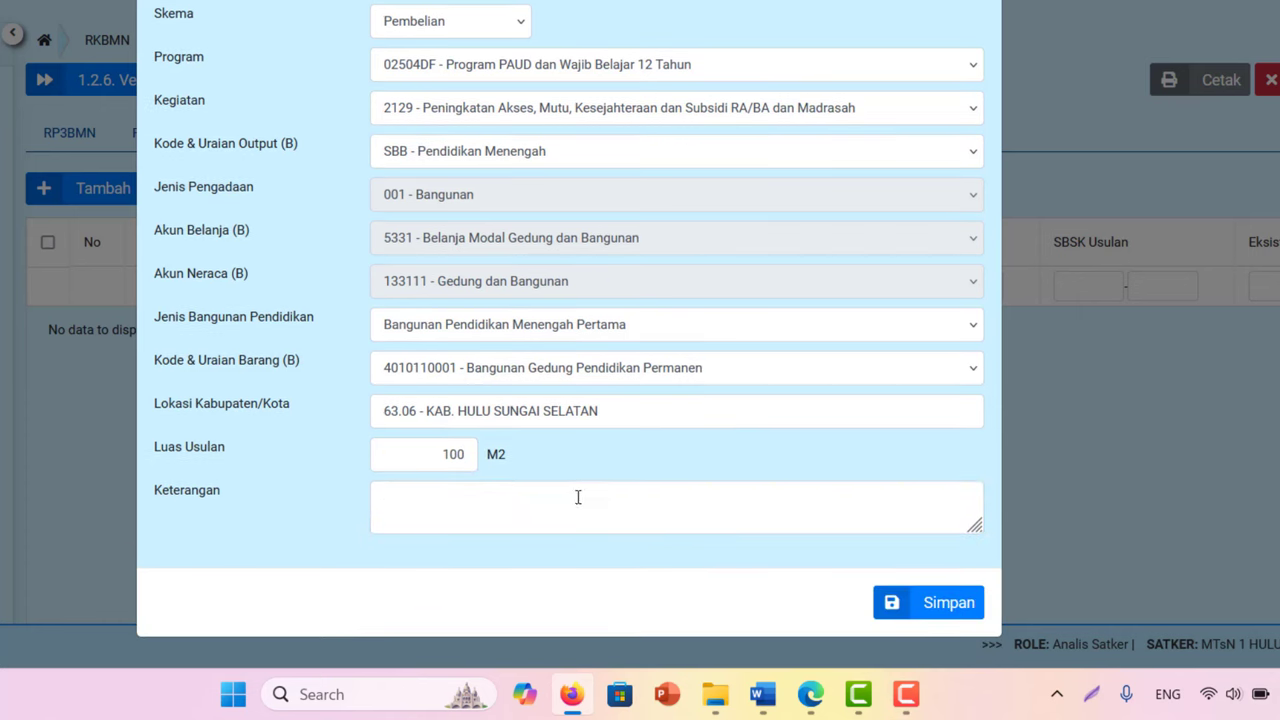
{"action": "left_click", "coordinate": [523, 507]}
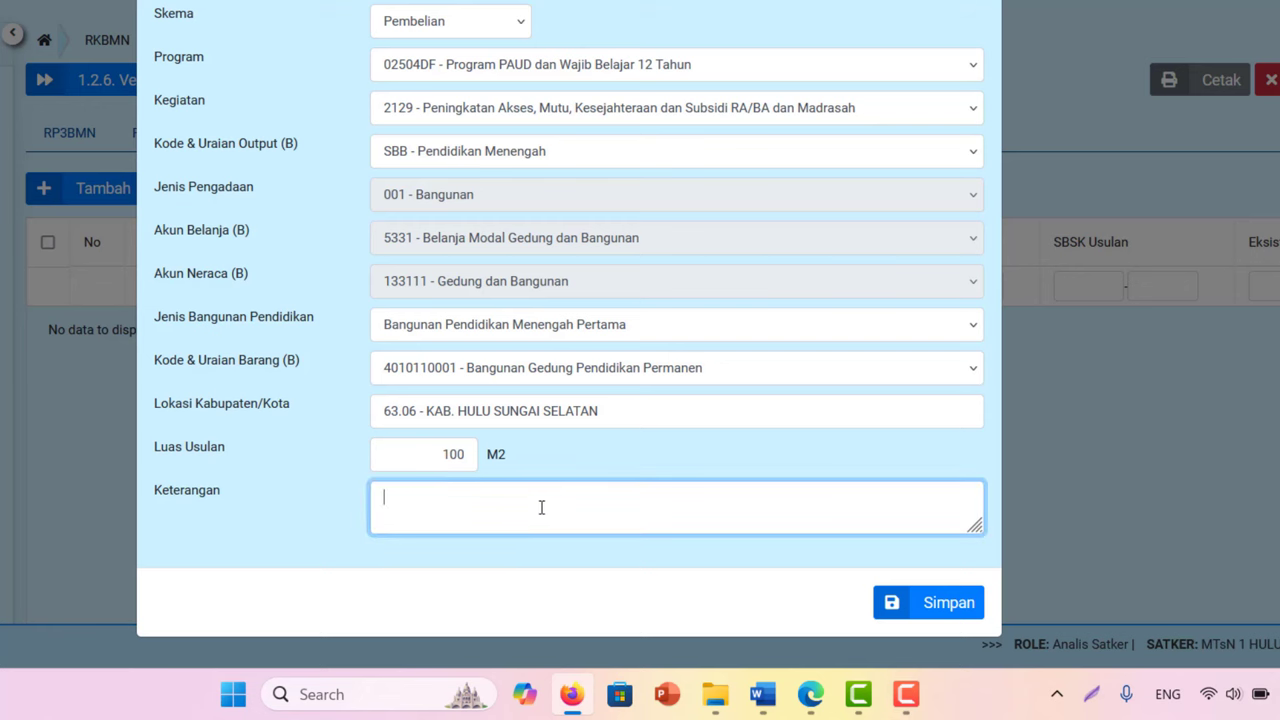
{"action": "left_click", "coordinate": [930, 605]}
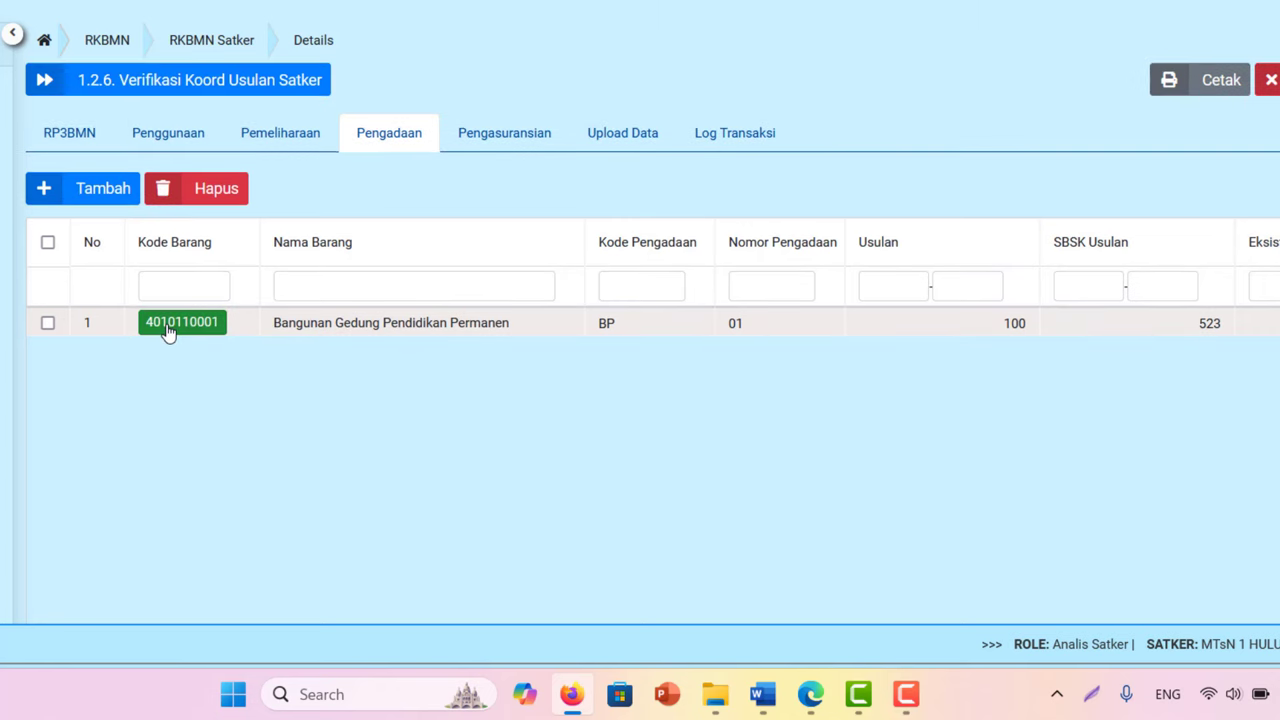
- Generate the SBSK Eksisting data for the Bangunan Gedung Pendidikan Permanen procurement and save the entry
{"action": "left_click", "coordinate": [168, 332]}
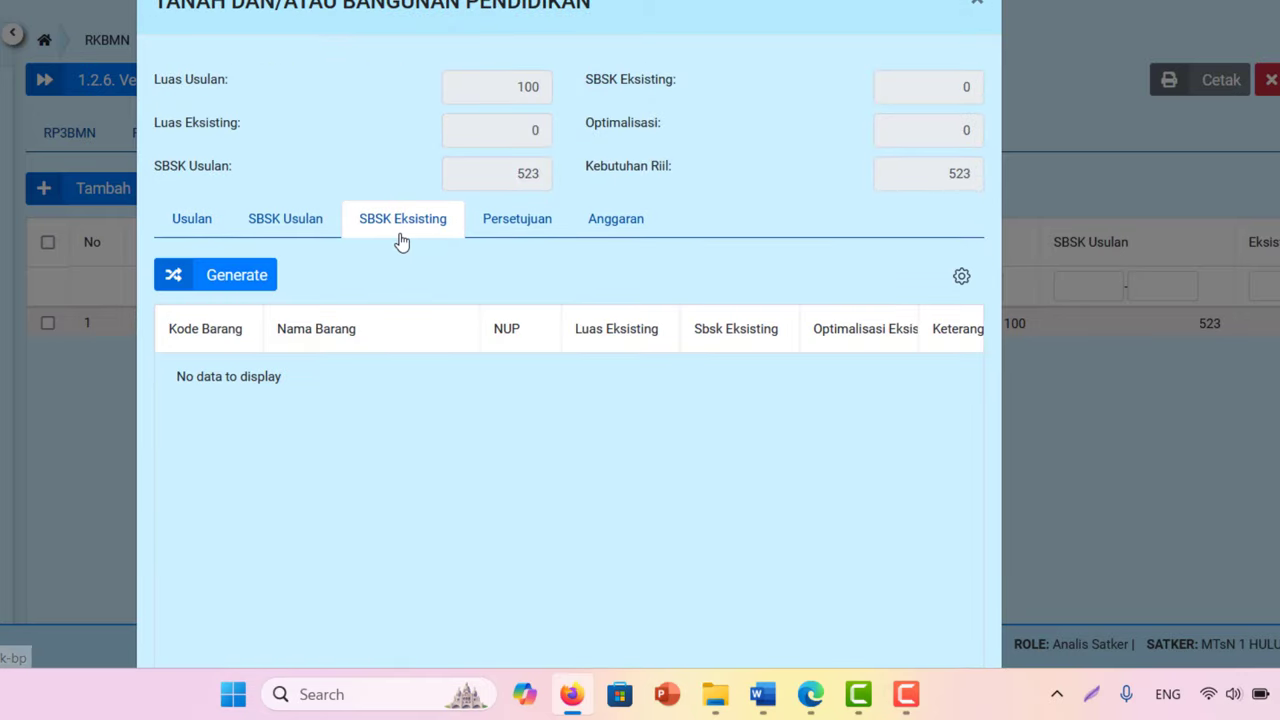
{"action": "left_click", "coordinate": [257, 287]}
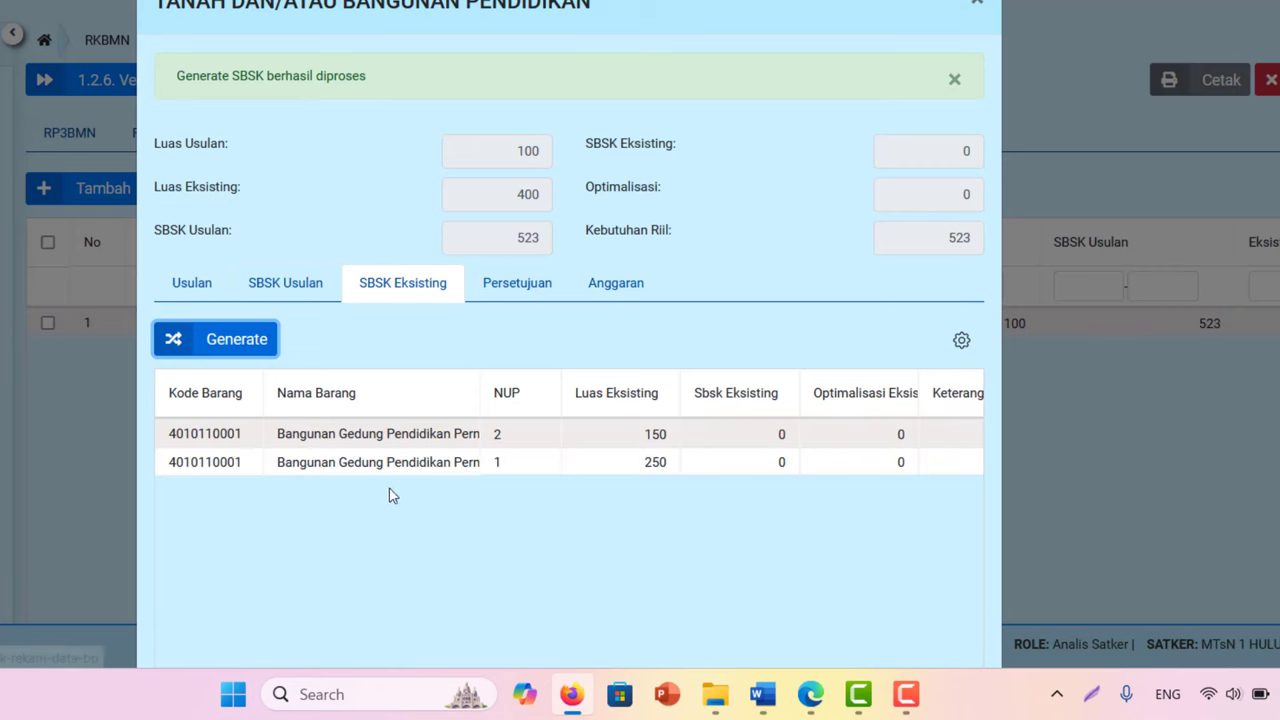
{"action": "scroll", "coordinate": [391, 494], "scroll_direction": "down", "scroll_amount": 3}
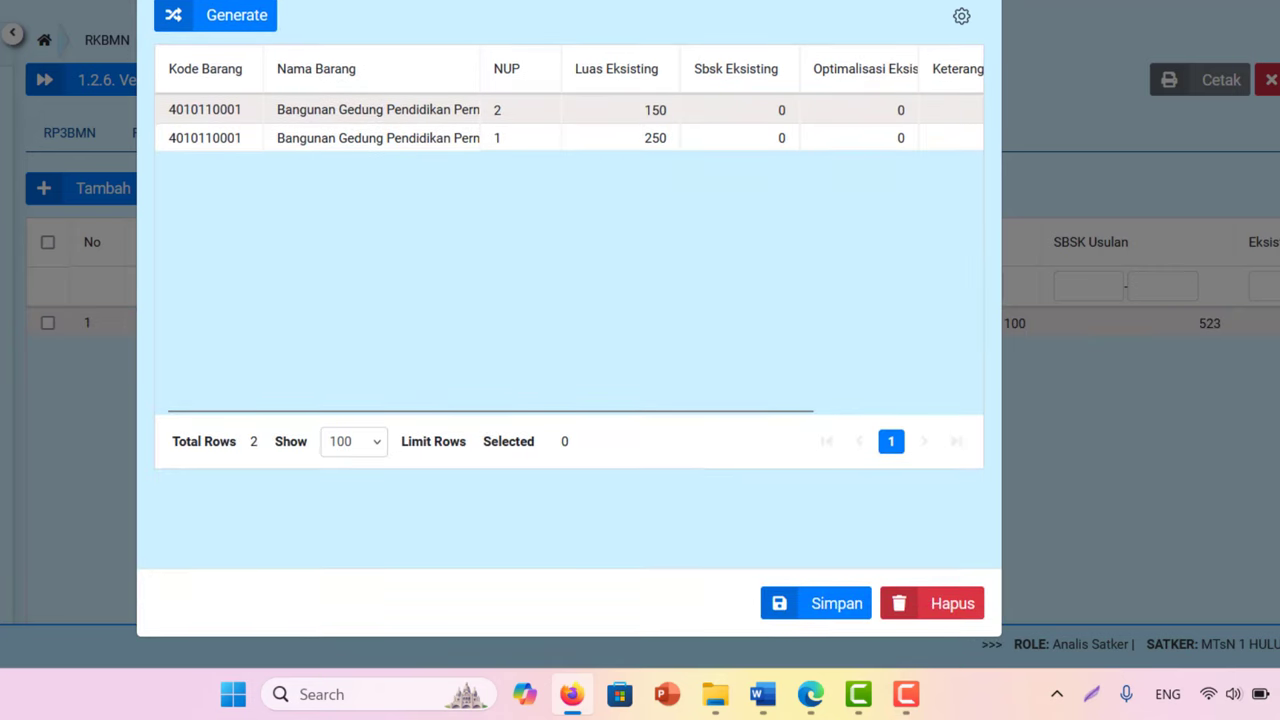
{"action": "scroll", "coordinate": [570, 350], "scroll_direction": "up", "scroll_amount": 1}
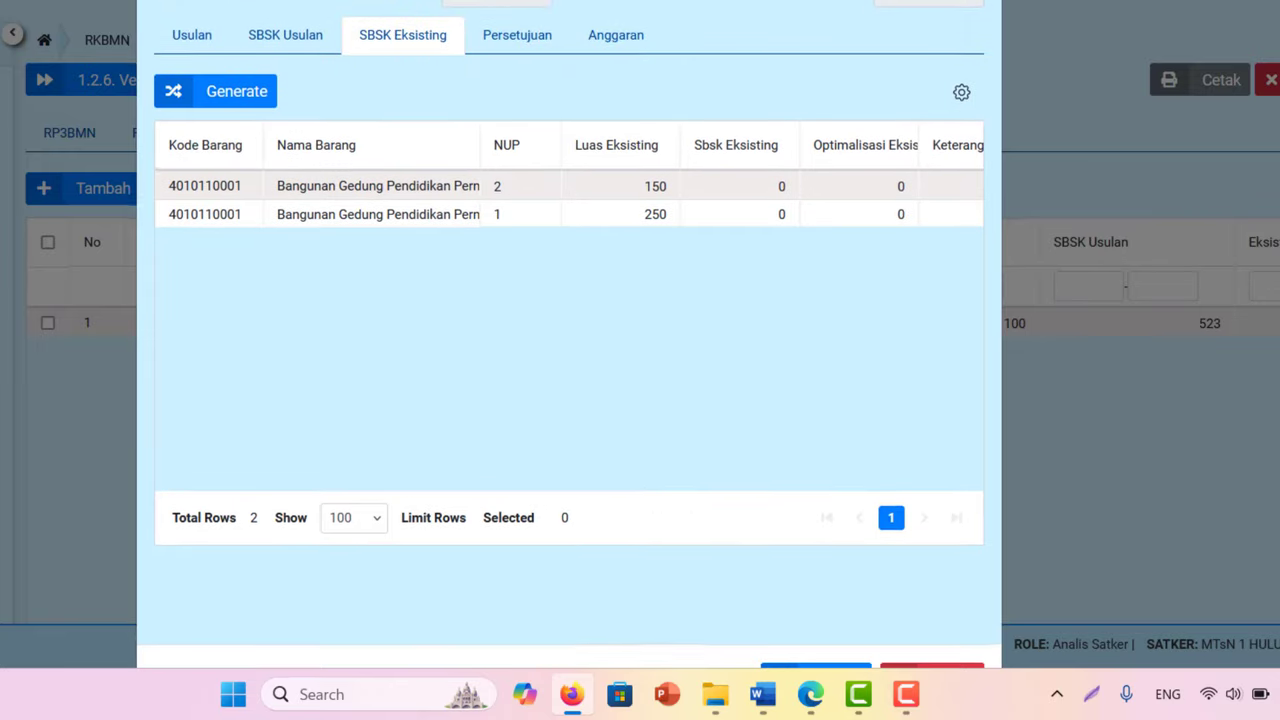
{"action": "scroll", "coordinate": [814, 294], "scroll_direction": "up", "scroll_amount": 2}
{"action": "scroll", "coordinate": [789, 563], "scroll_direction": "down", "scroll_amount": 2}
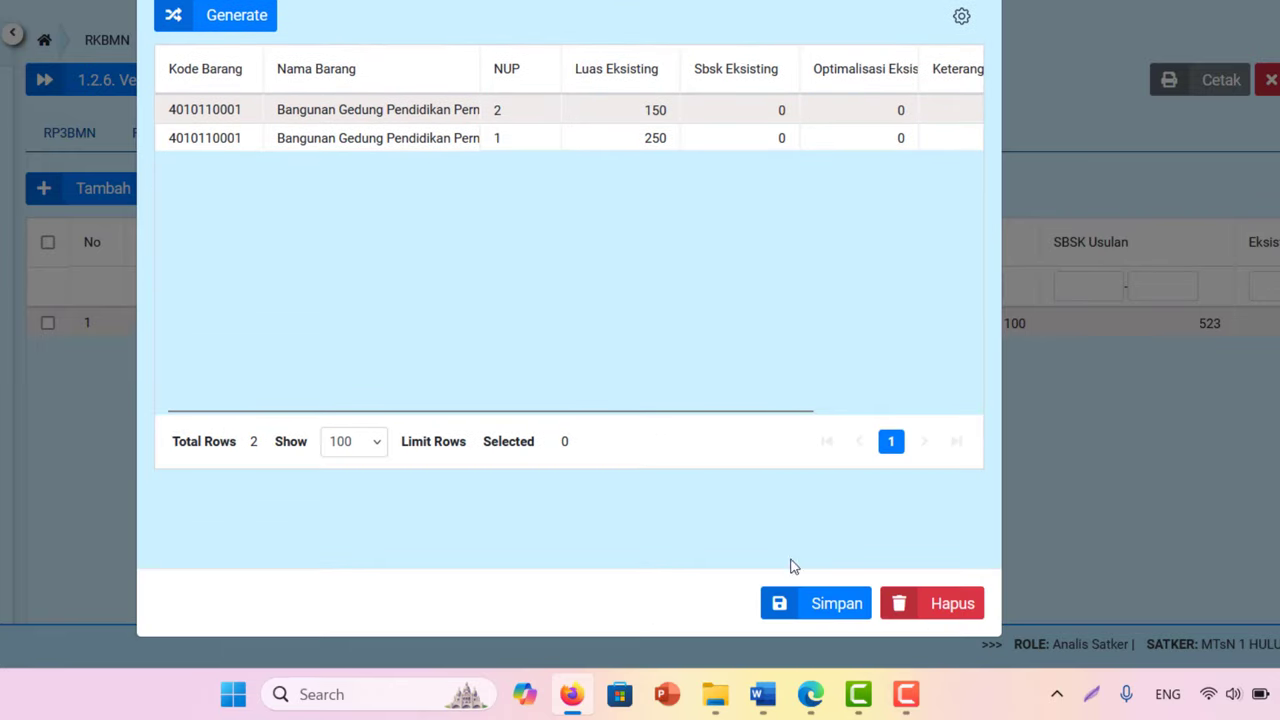
{"action": "left_click", "coordinate": [805, 607]}
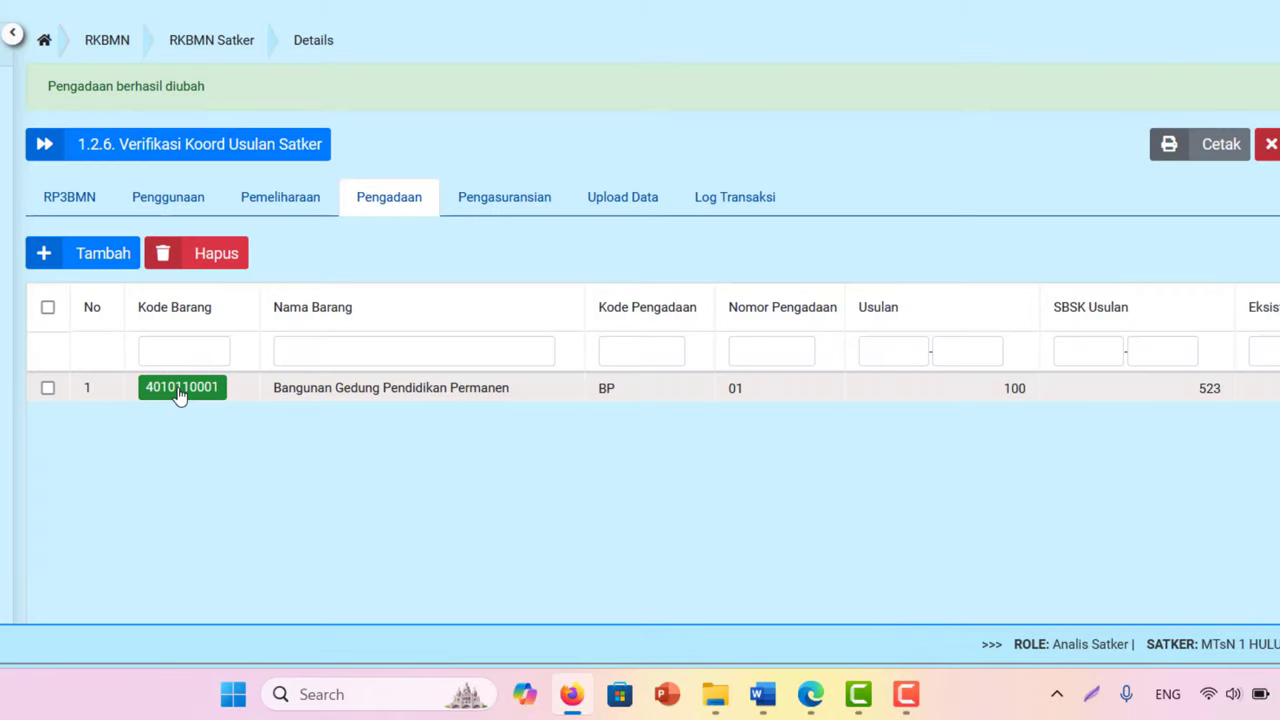
- Reopen the saved educational building procurement and examine its SBSK Eksisting list and SBSK Usulan area calculation
{"action": "left_click", "coordinate": [180, 395]}
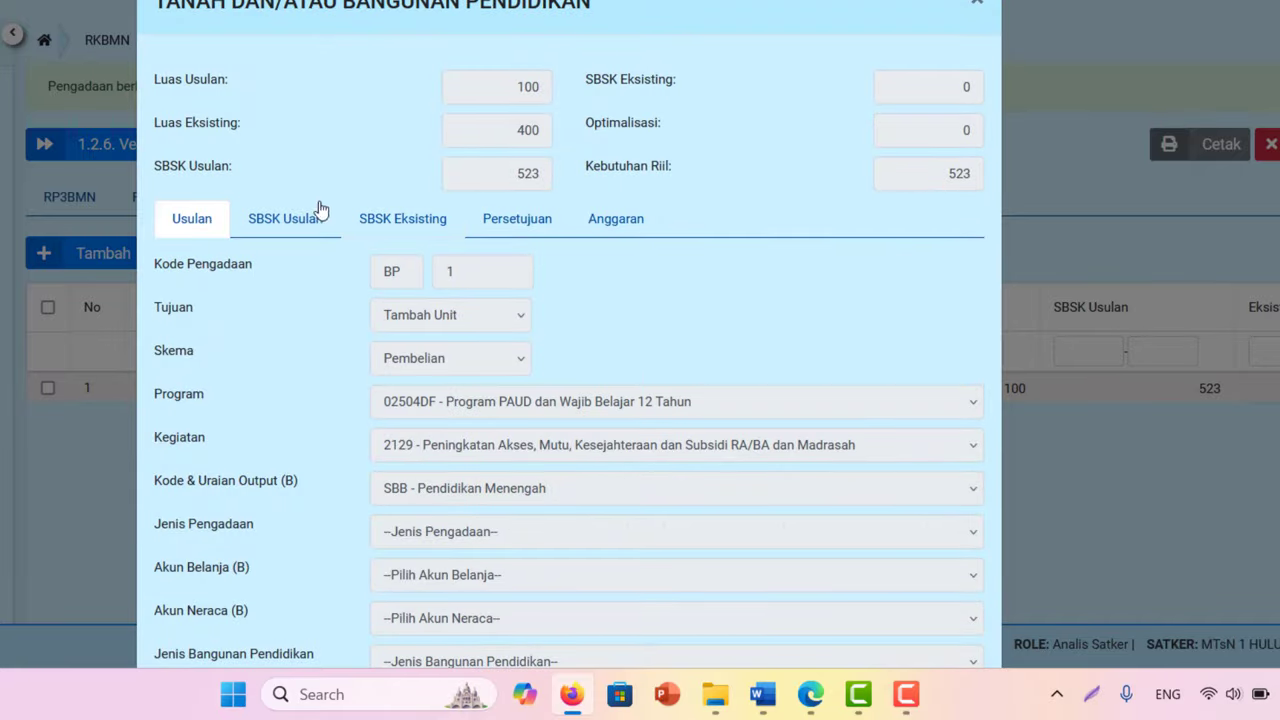
{"action": "left_click", "coordinate": [345, 214]}
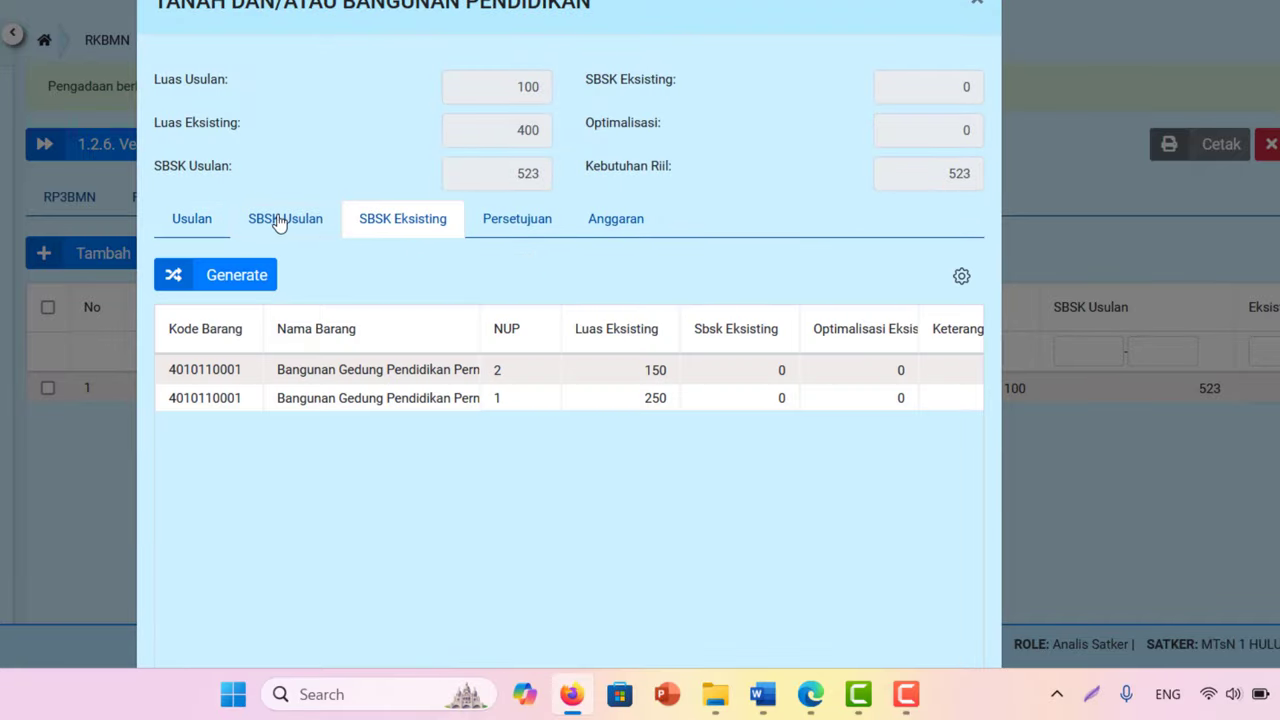
{"action": "left_click", "coordinate": [283, 224]}
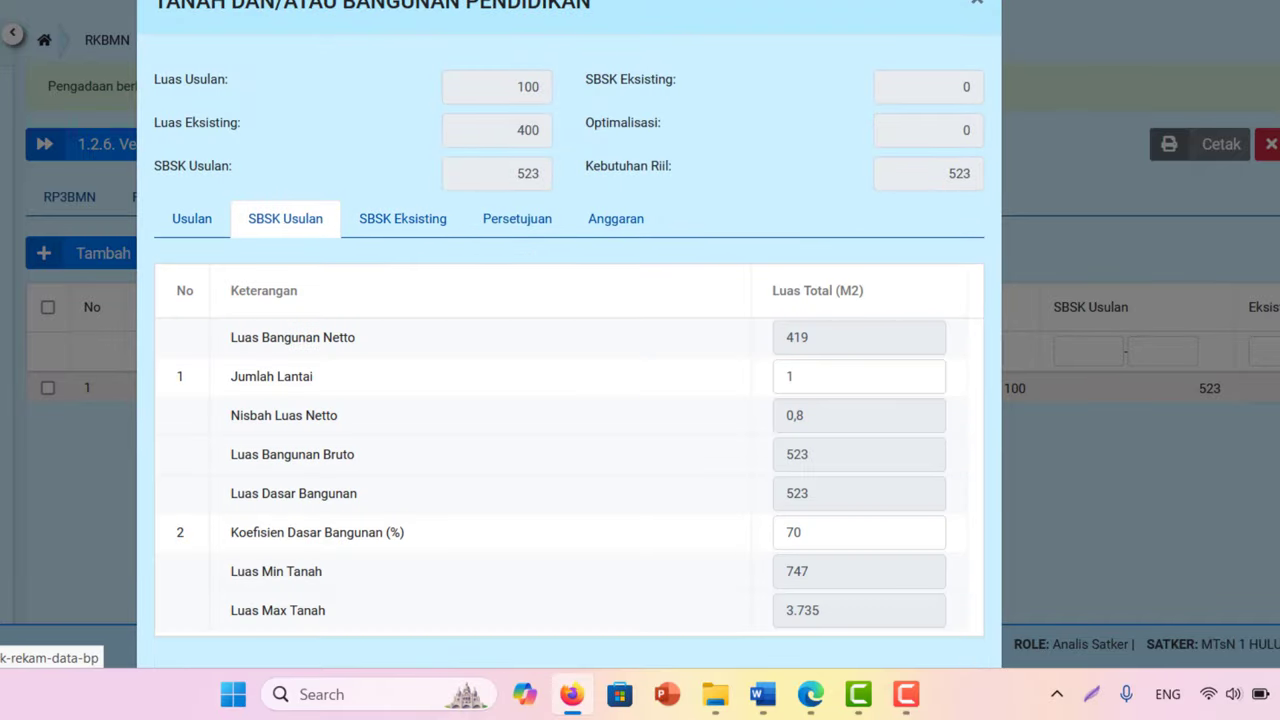
{"action": "scroll", "coordinate": [568, 400], "scroll_direction": "down", "scroll_amount": 5}
{"action": "key", "text": "Escape"}
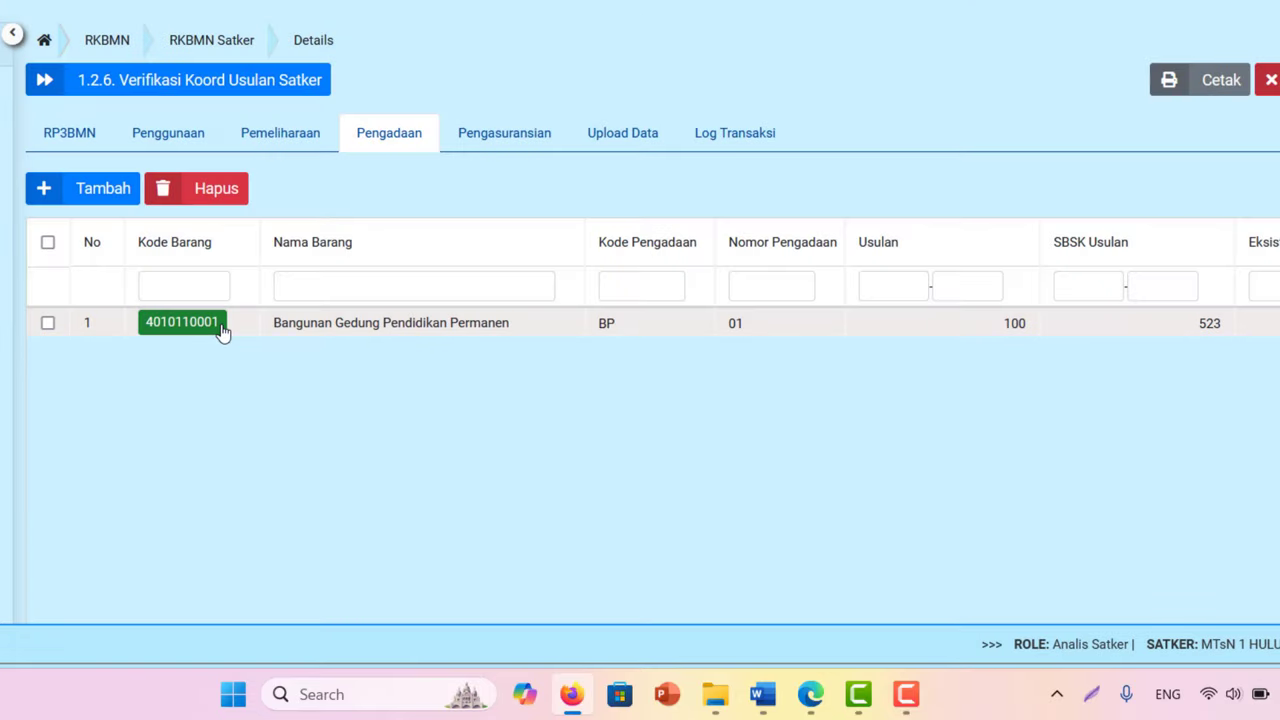
{"action": "left_click", "coordinate": [165, 322]}
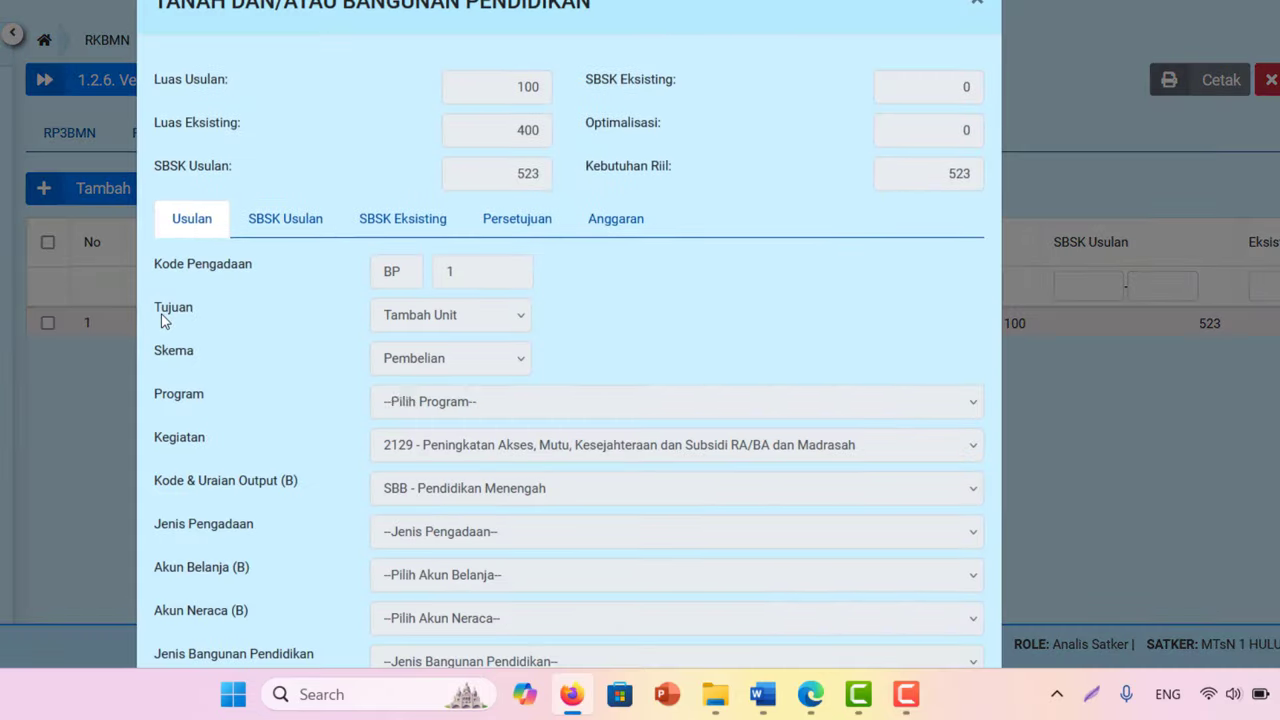
{"action": "left_click", "coordinate": [286, 219]}
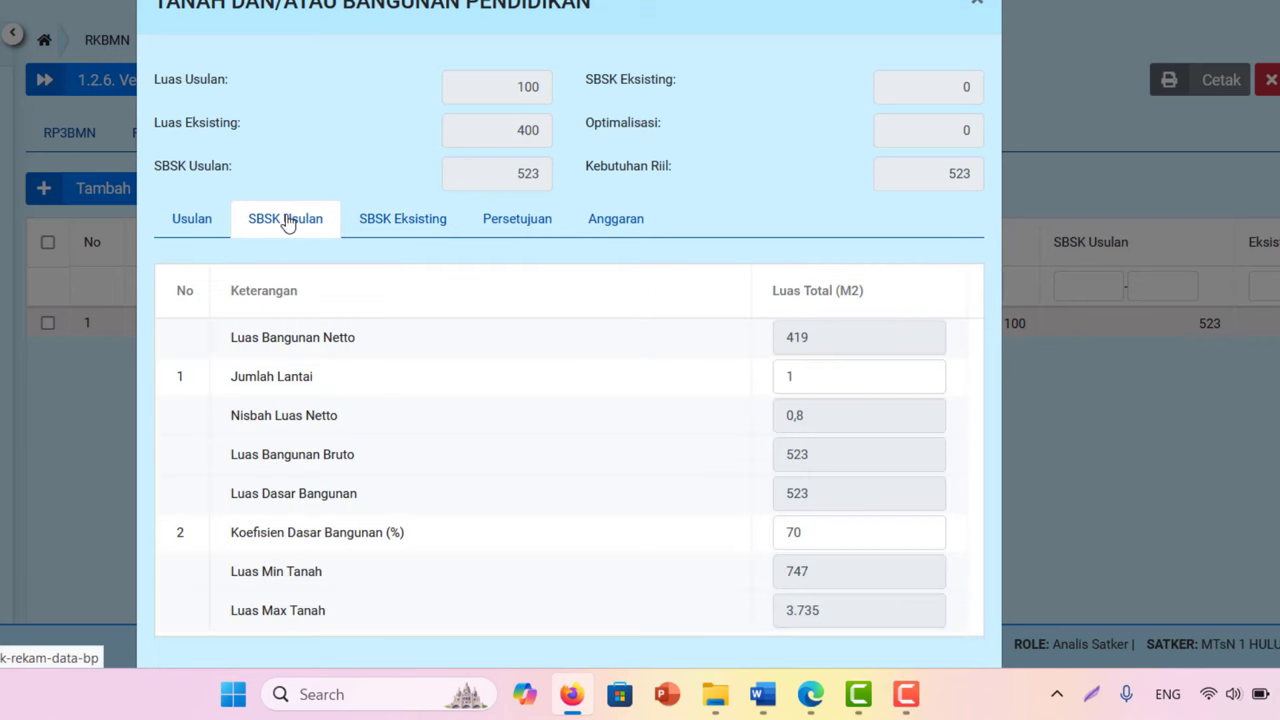
{"action": "scroll", "coordinate": [1000, 335], "scroll_direction": "down", "scroll_amount": 1}
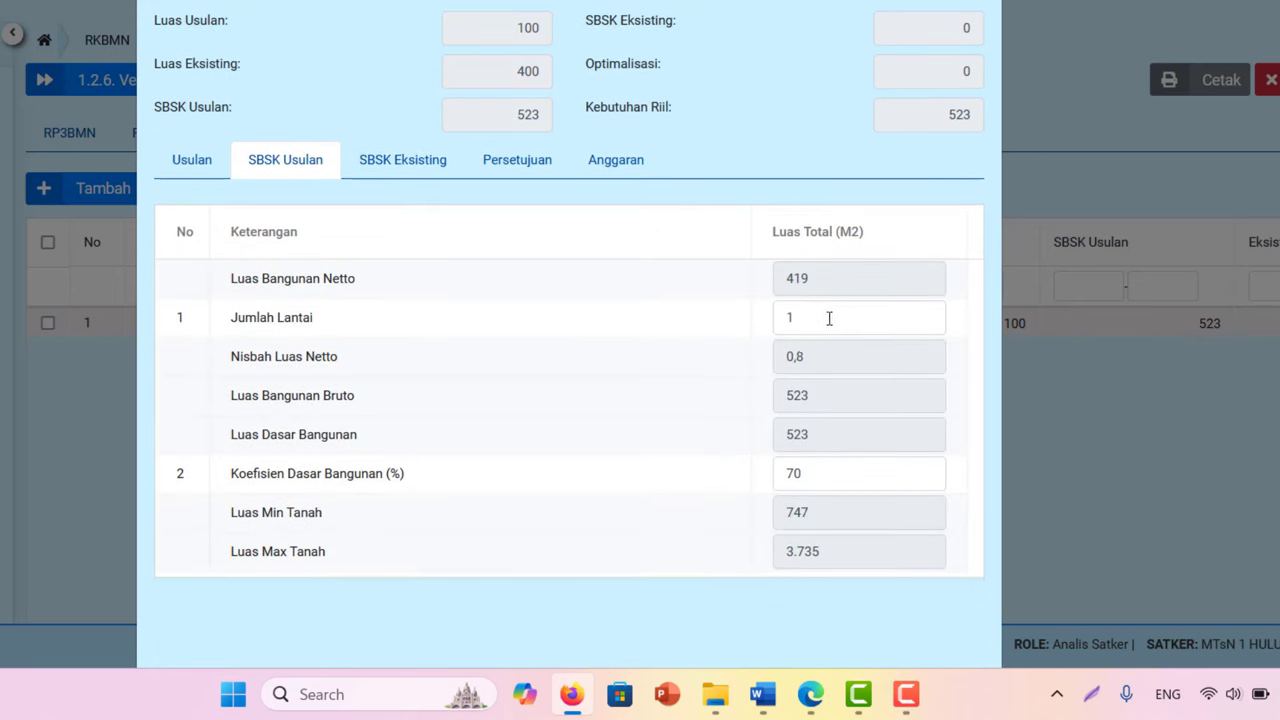
- Keep Jumlah Lantai at 1 and Koefisien Dasar Bangunan at 70% in SBSK Usulan, and save the procurement entry
{"action": "left_click_drag", "start_coordinate": [806, 315], "coordinate": [744, 310]}
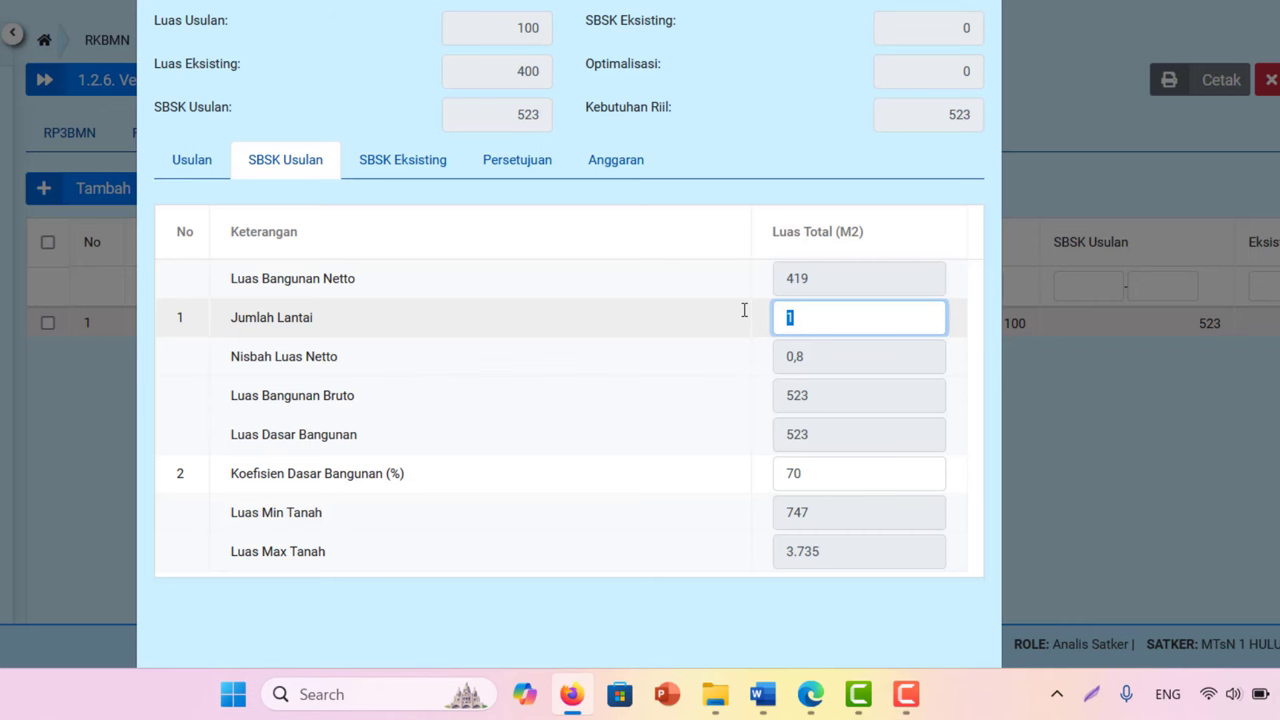
{"action": "left_click", "coordinate": [744, 340]}
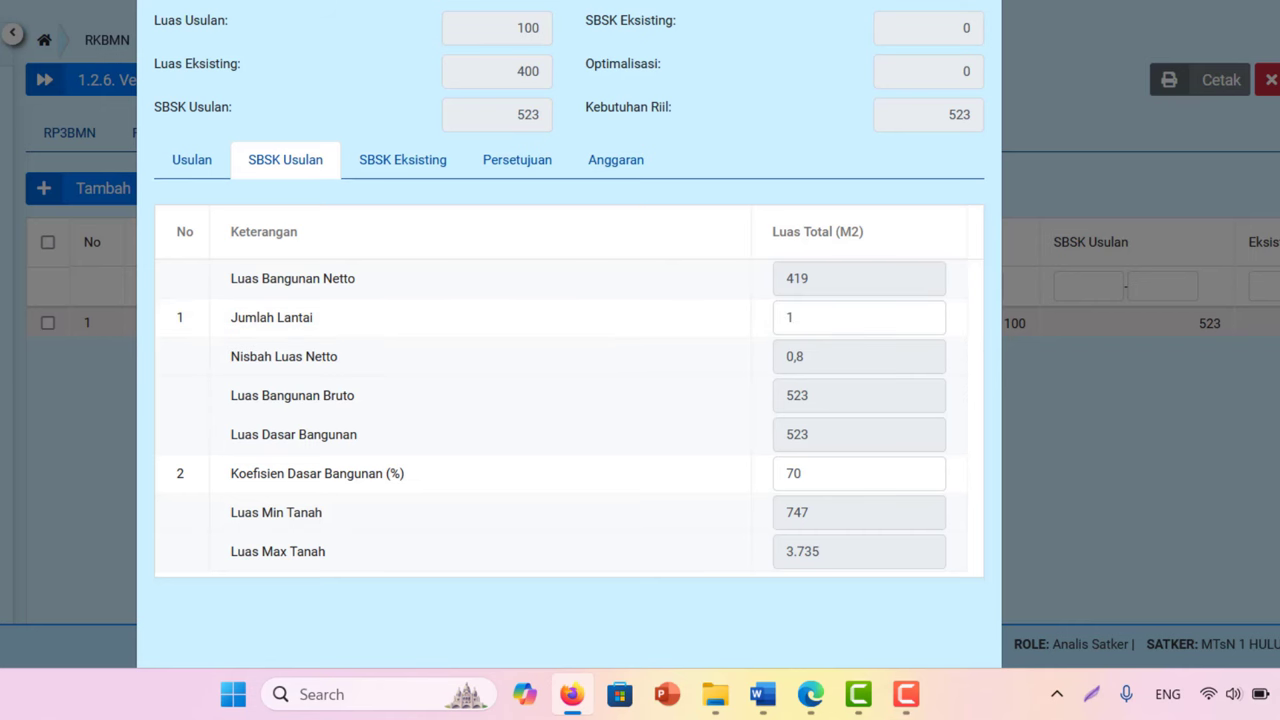
{"action": "scroll", "coordinate": [900, 440], "scroll_direction": "down", "scroll_amount": 2}
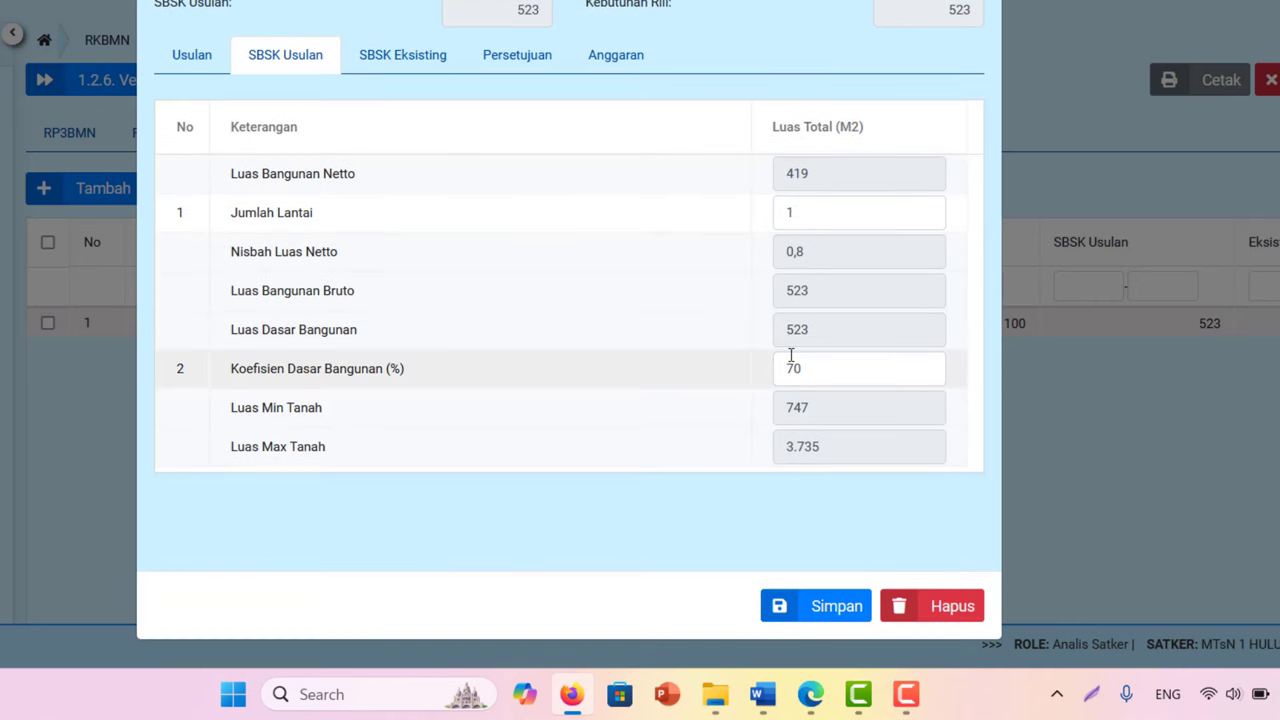
{"action": "left_click_drag", "start_coordinate": [820, 371], "coordinate": [680, 366]}
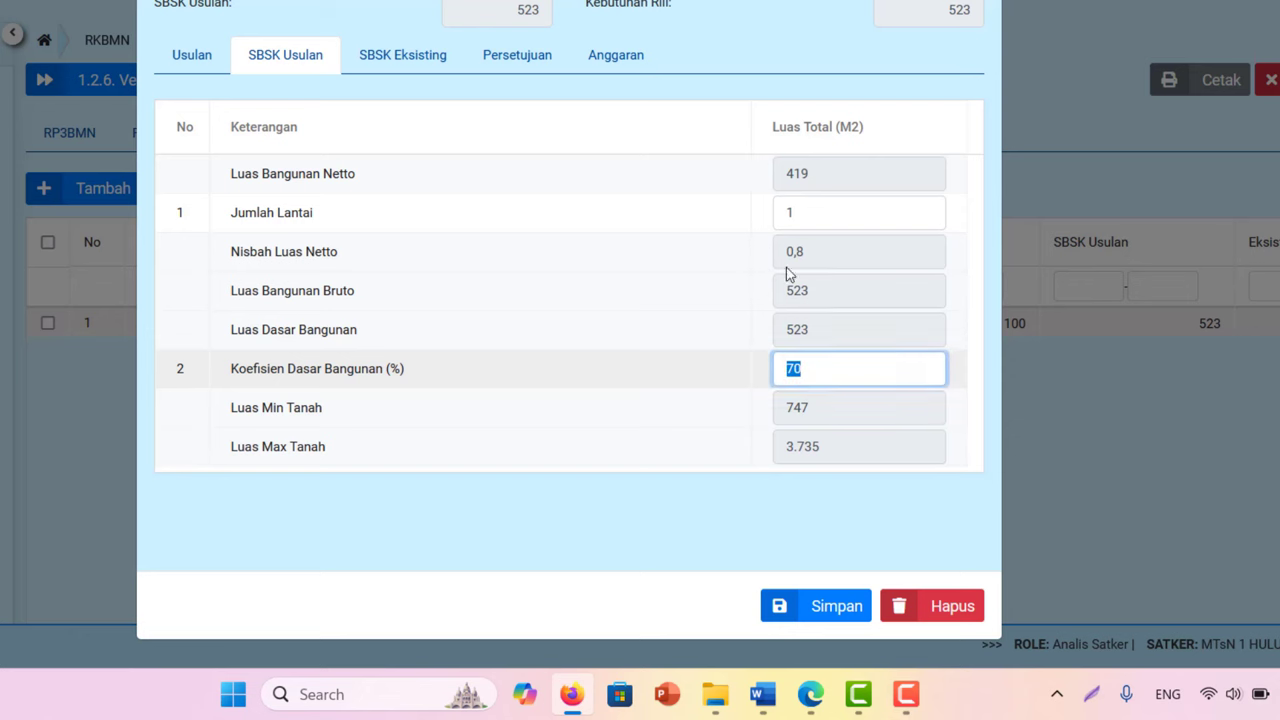
{"action": "left_click", "coordinate": [805, 371]}
{"action": "left_click", "coordinate": [527, 60]}
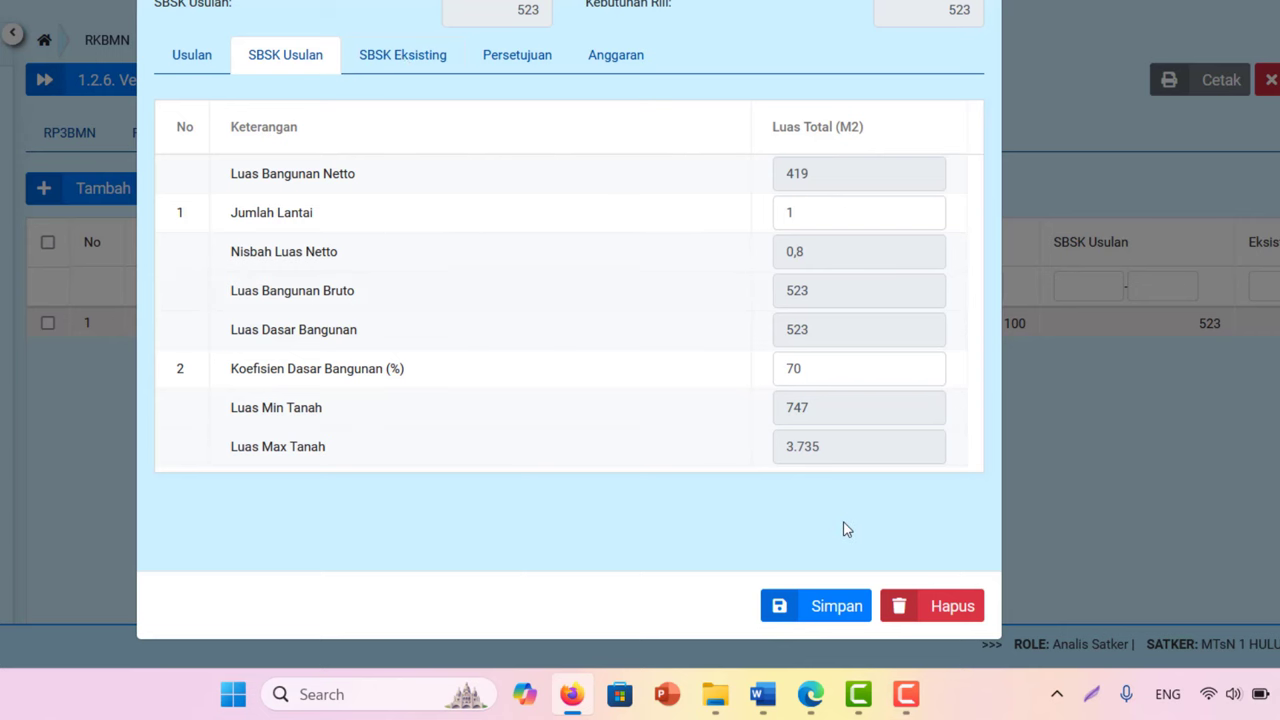
{"action": "left_click", "coordinate": [830, 620]}
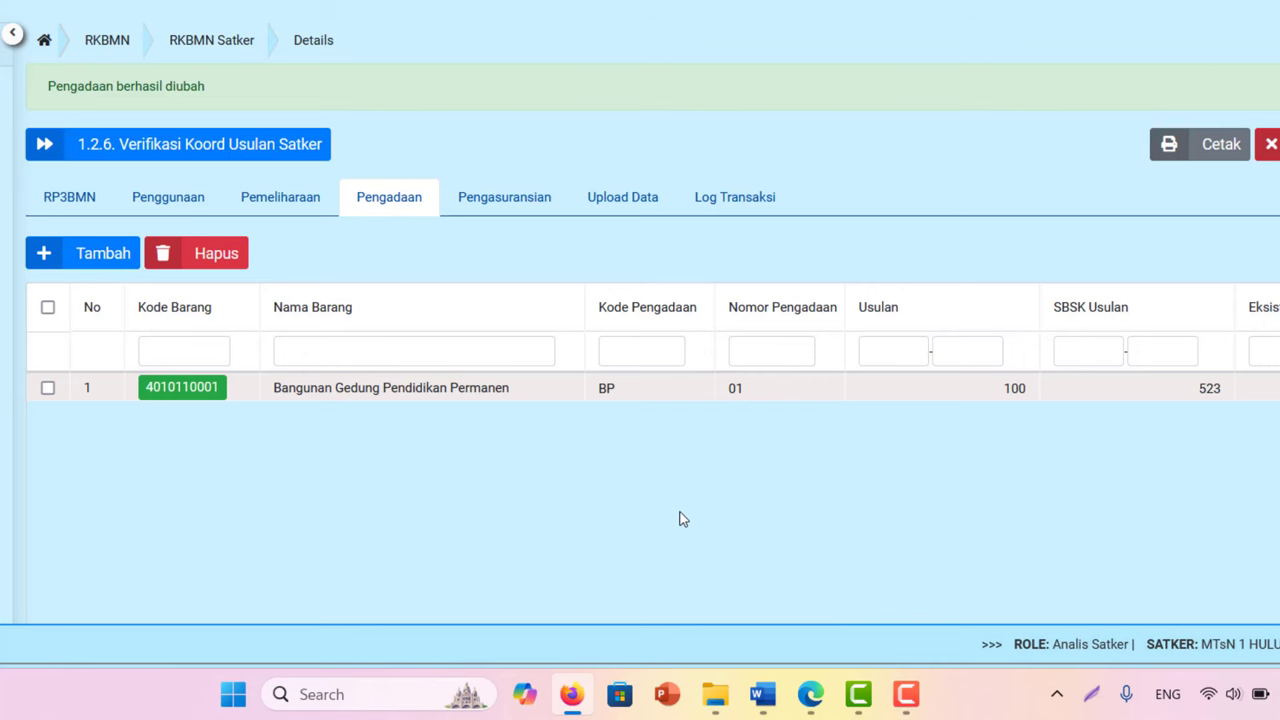
- Process the Pemeliharaan printouts for 52311, 52312 and 52313 Belanja Biaya Pemeliharaan
{"action": "left_click", "coordinate": [1183, 147]}
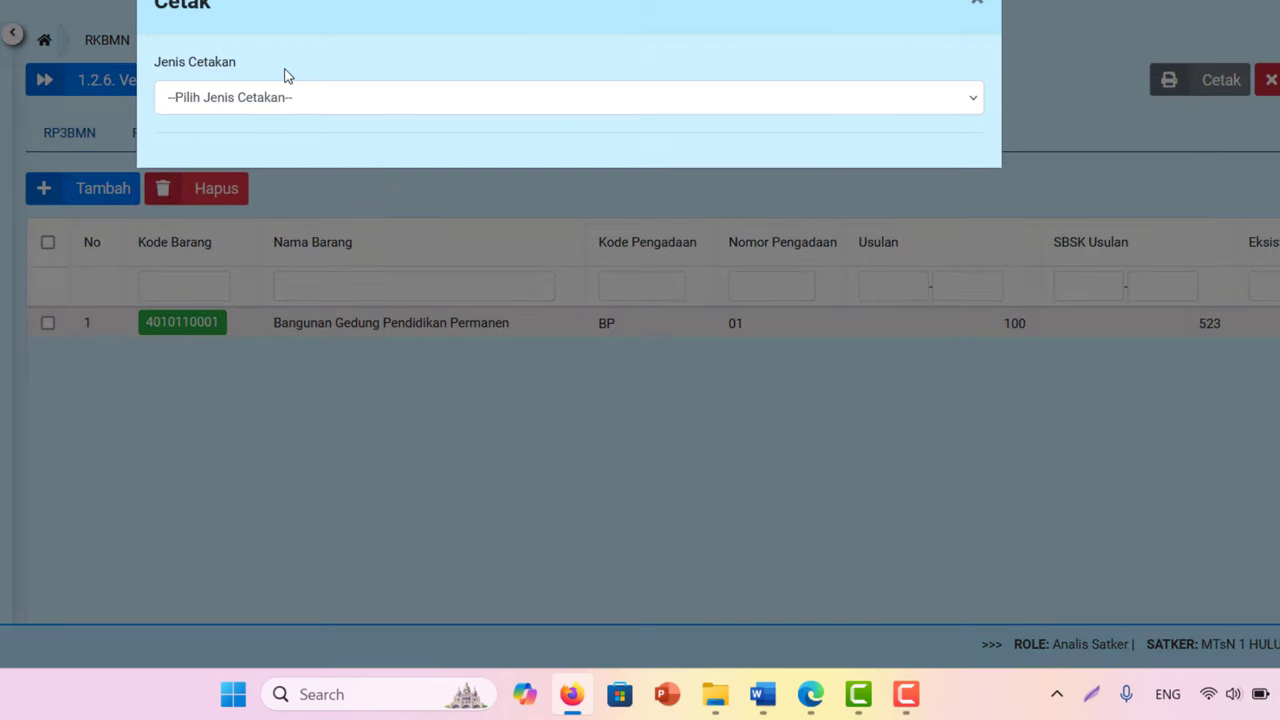
{"action": "left_click", "coordinate": [268, 100]}
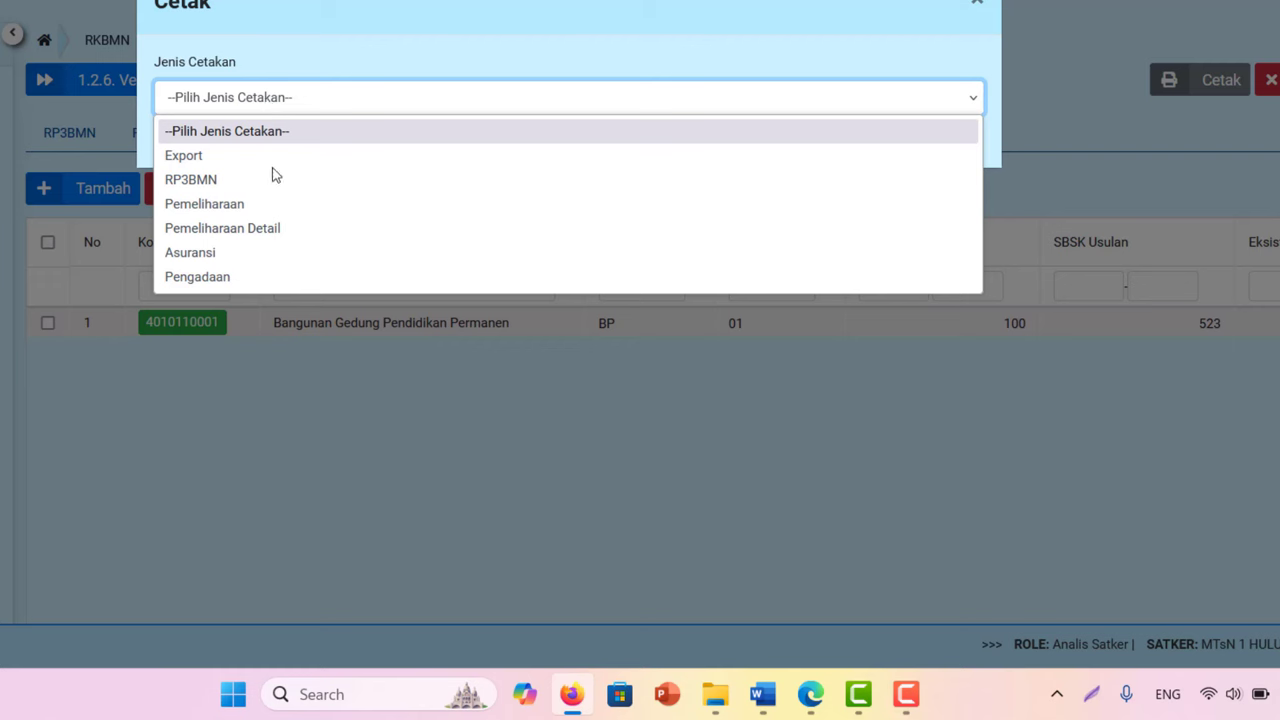
{"action": "left_click", "coordinate": [229, 204]}
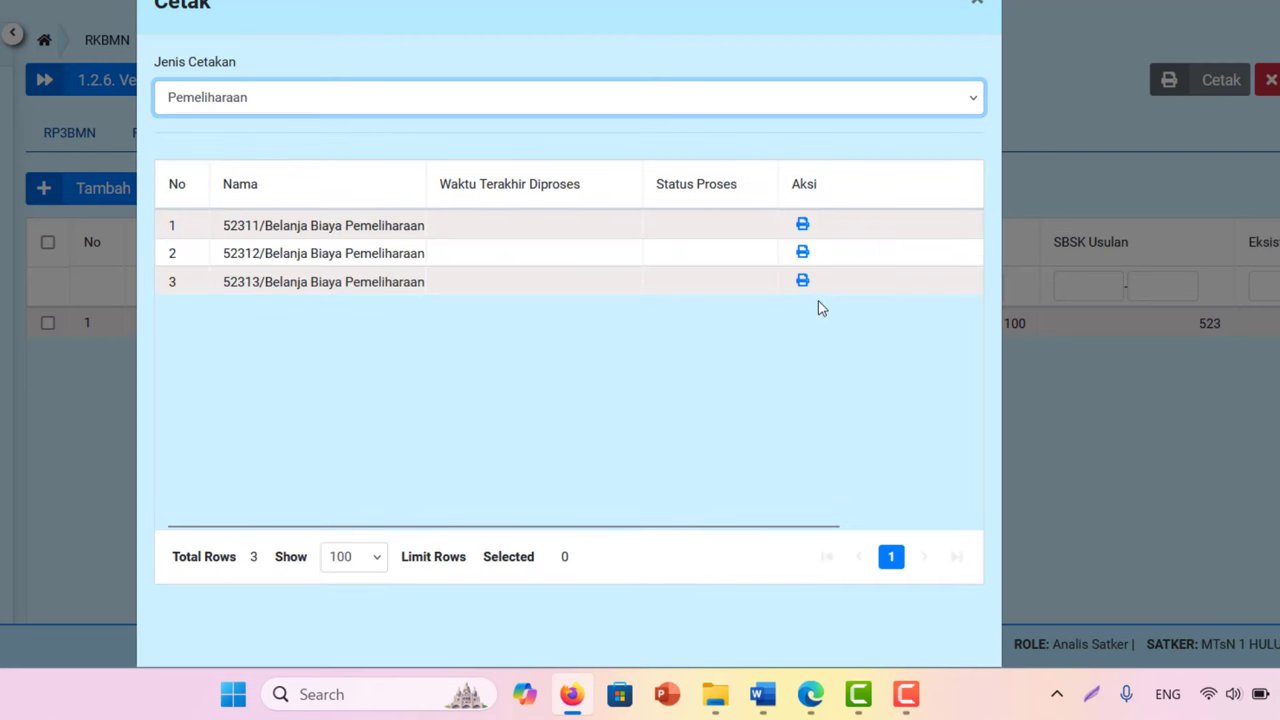
{"action": "left_click", "coordinate": [801, 226]}
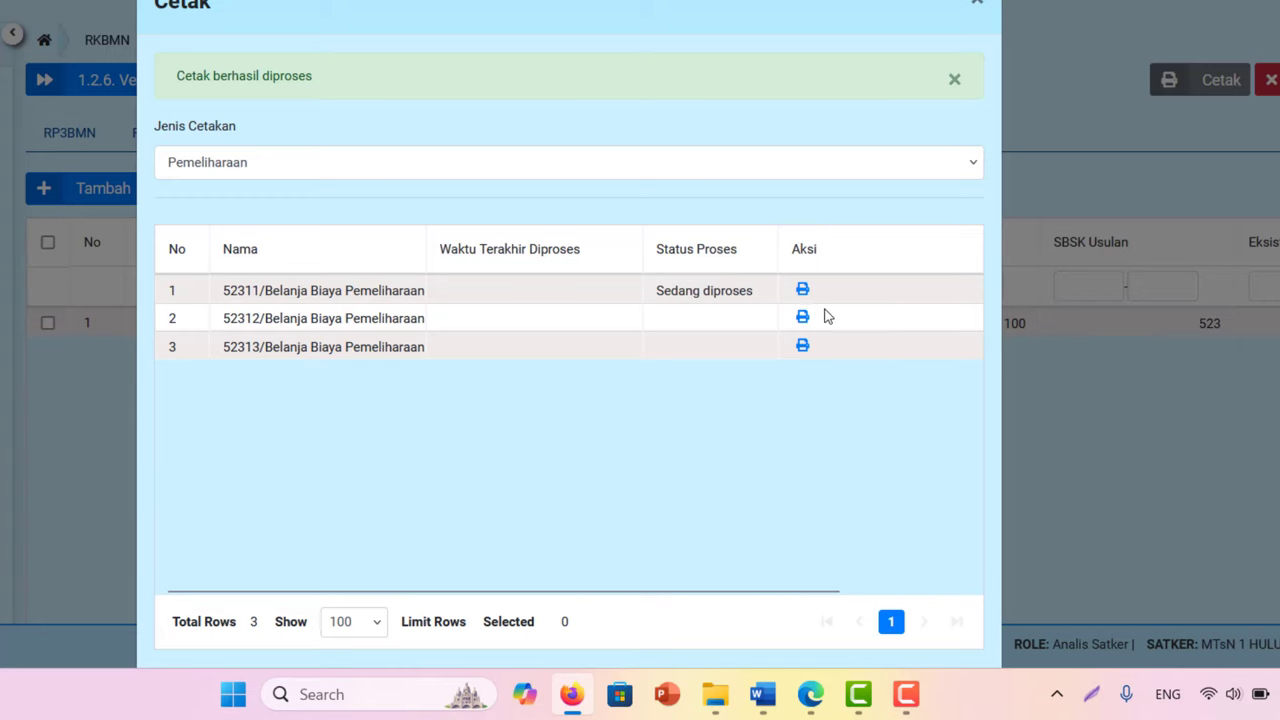
{"action": "left_click", "coordinate": [805, 320]}
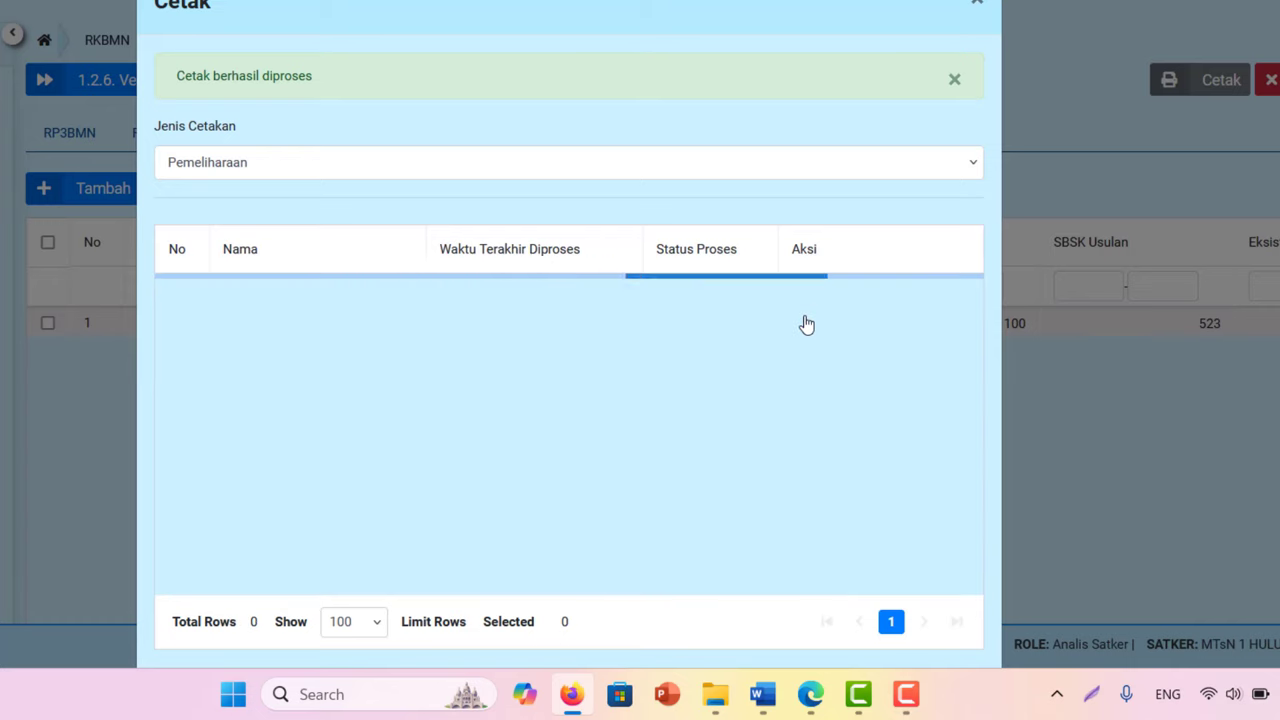
{"action": "left_click", "coordinate": [808, 350]}
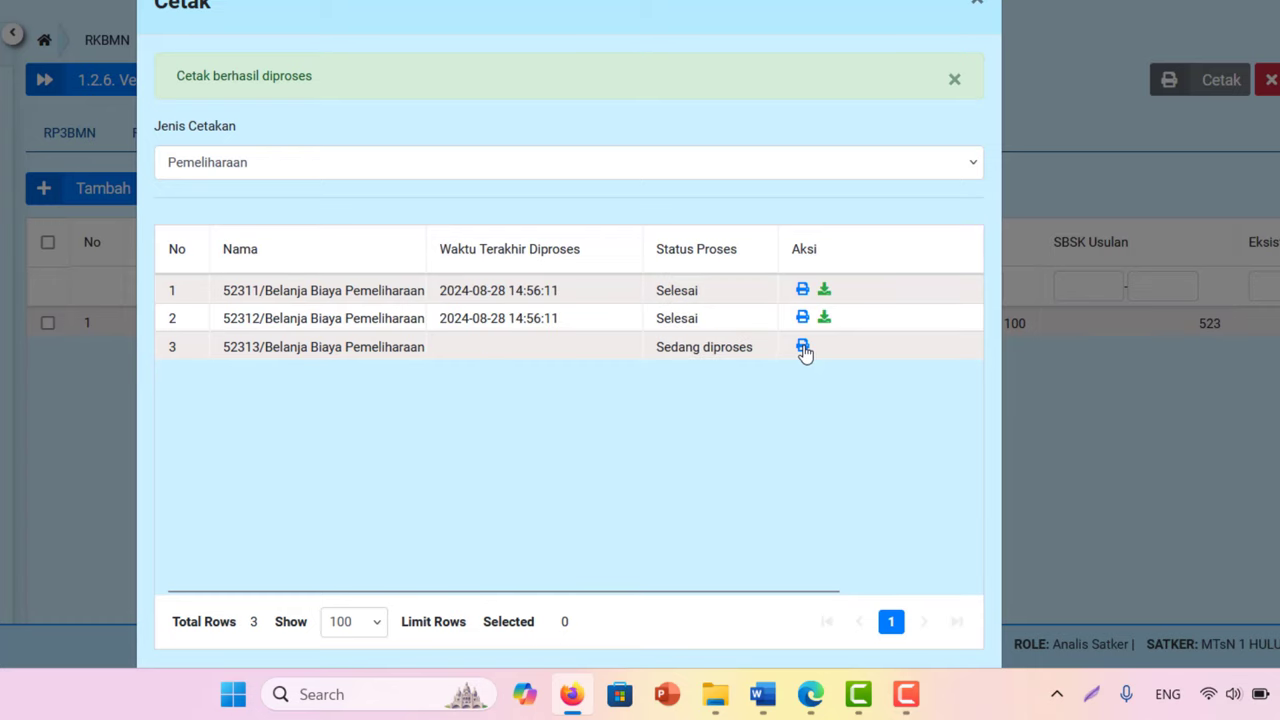
{"action": "left_click", "coordinate": [804, 348]}
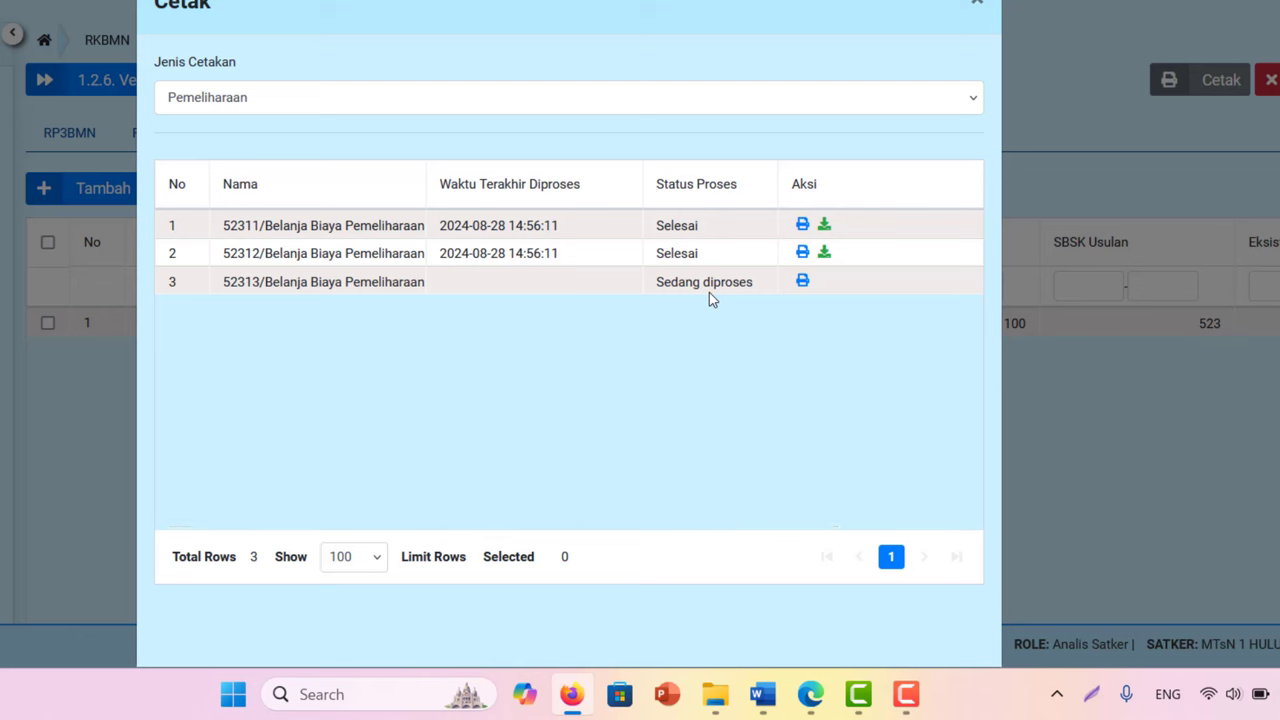
- Download the 52311 and 52312 Belanja Biaya Pemeliharaan printouts as PDF files and close the print dialog
{"action": "left_click", "coordinate": [824, 226]}
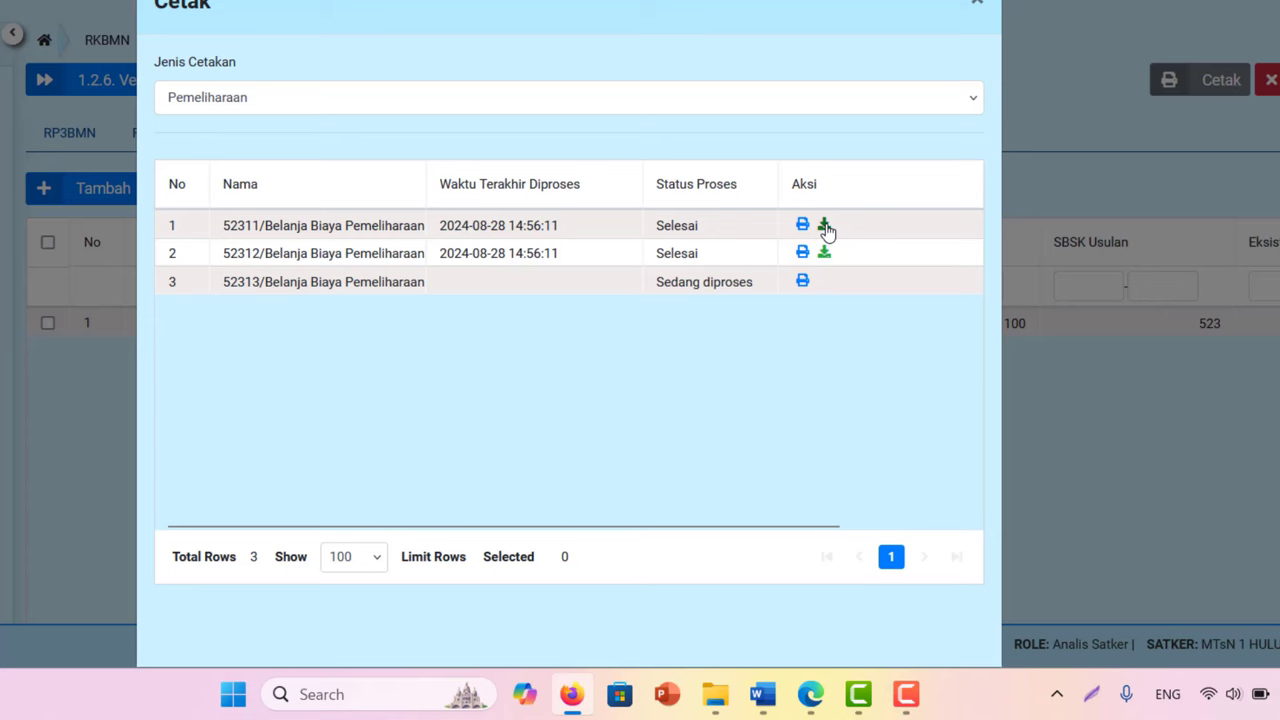
{"action": "left_click", "coordinate": [653, 367]}
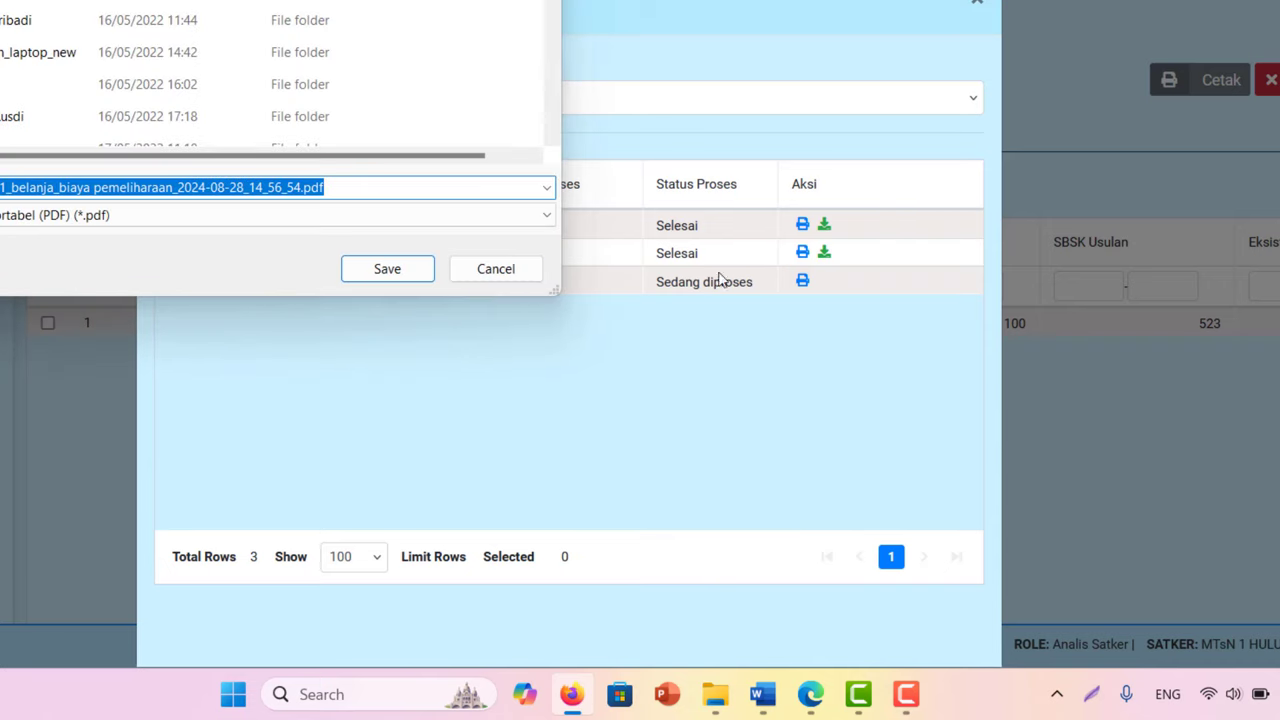
{"action": "left_click", "coordinate": [386, 270]}
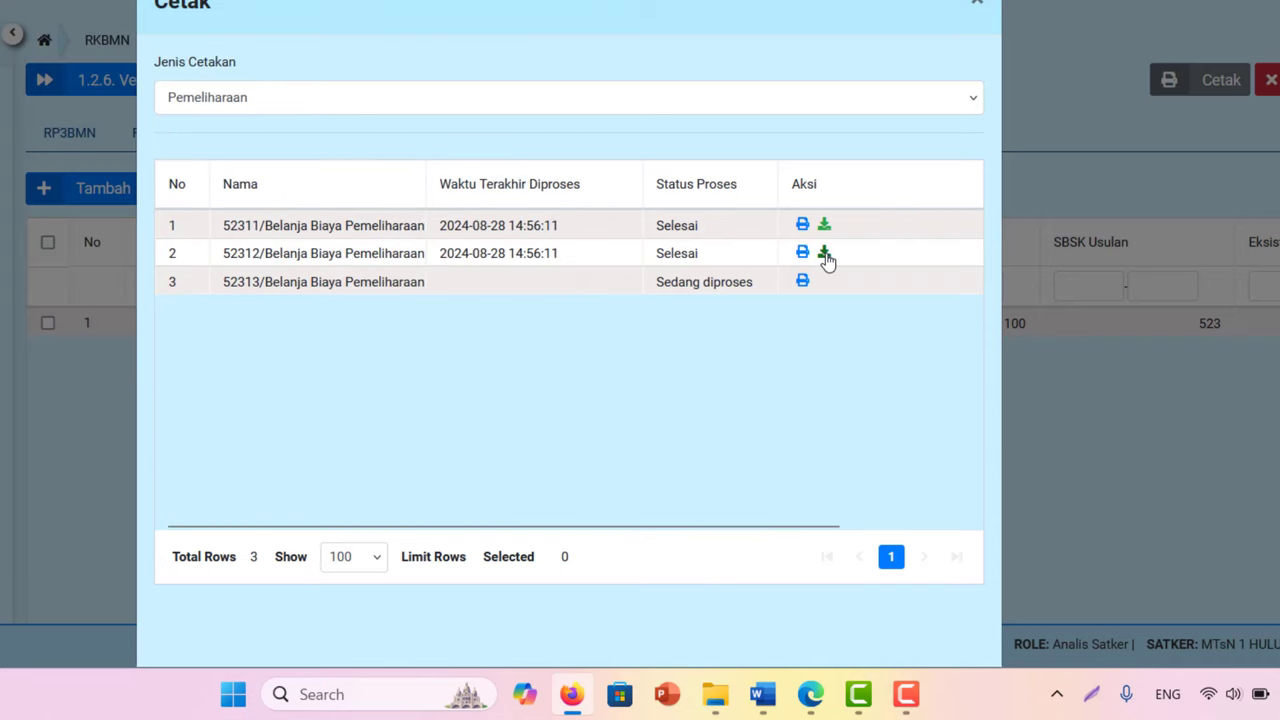
{"action": "left_click", "coordinate": [825, 254]}
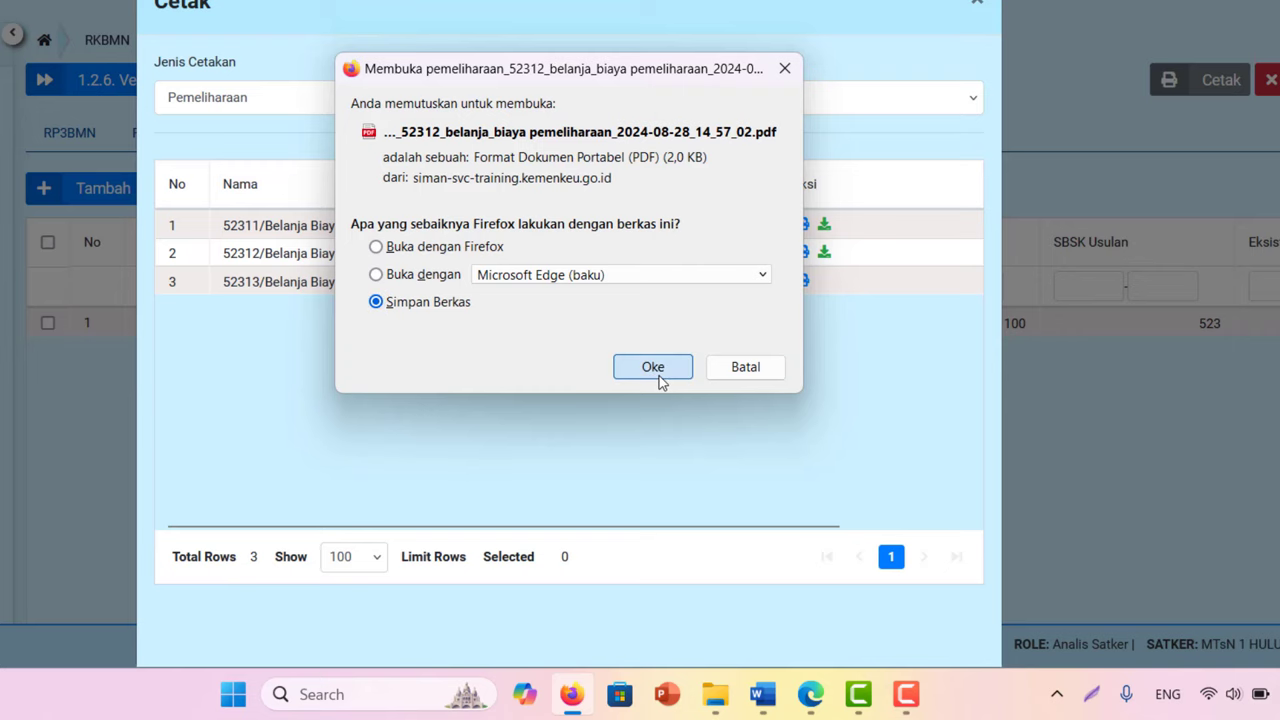
{"action": "left_click", "coordinate": [659, 375]}
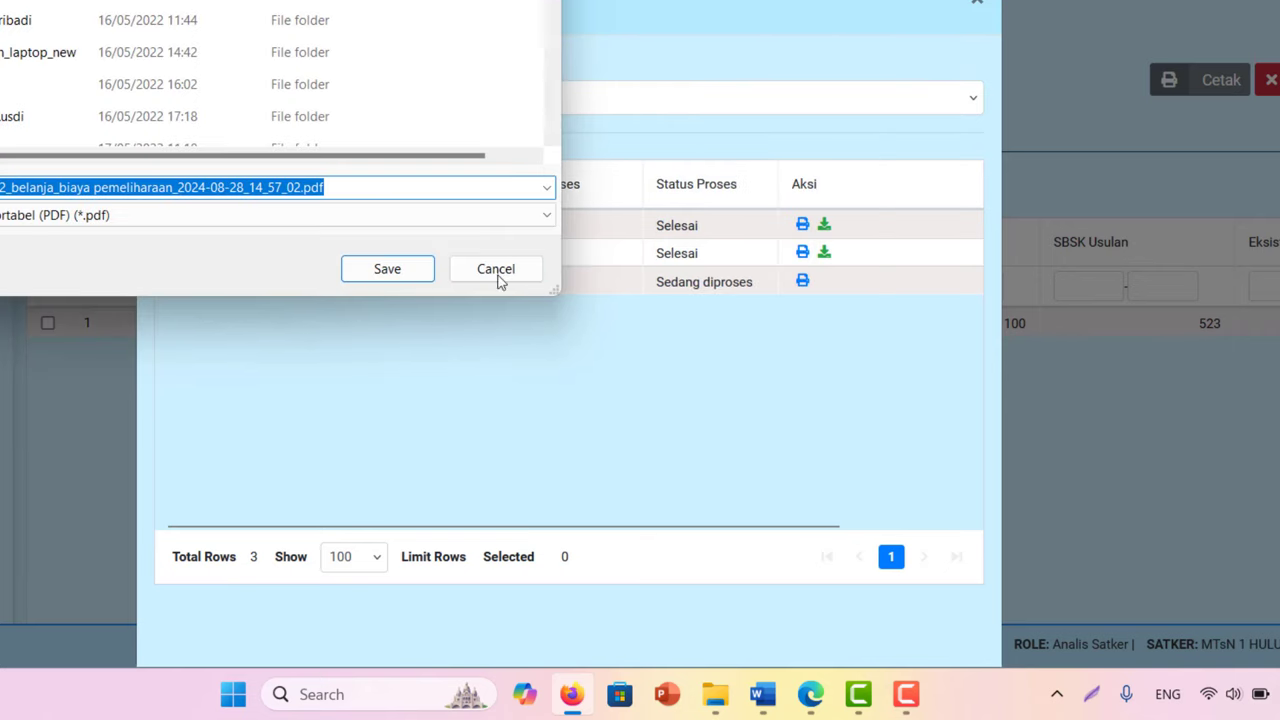
{"action": "left_click", "coordinate": [409, 270]}
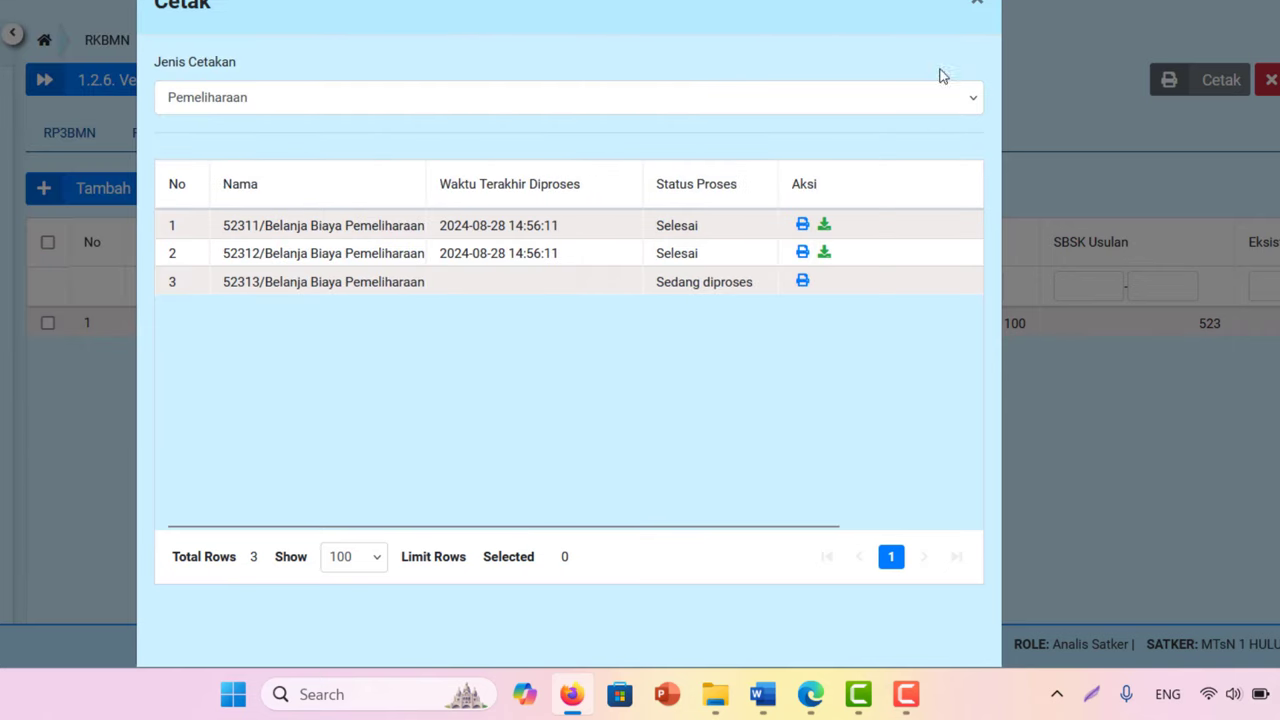
{"action": "left_click", "coordinate": [982, 5]}
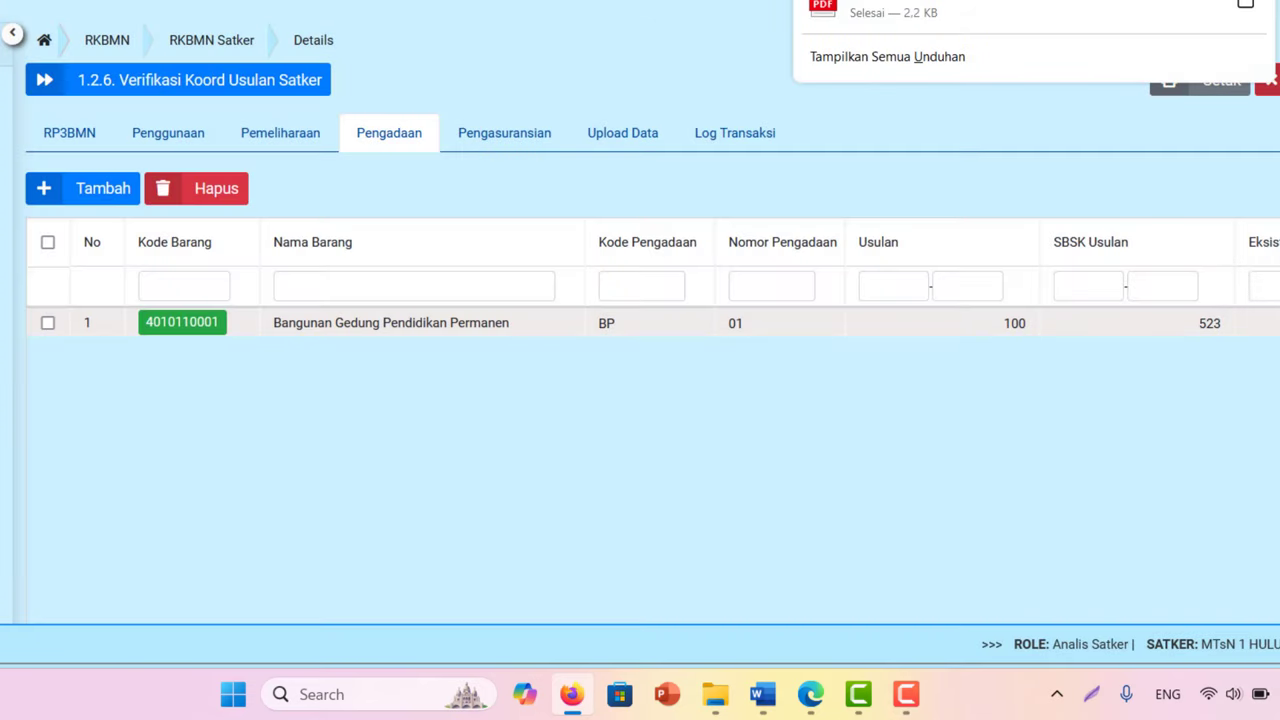
- View the newest downloaded maintenance PDF from its folder and switch back to SIMAN V2 in Firefox
{"action": "left_click", "coordinate": [1245, 4]}
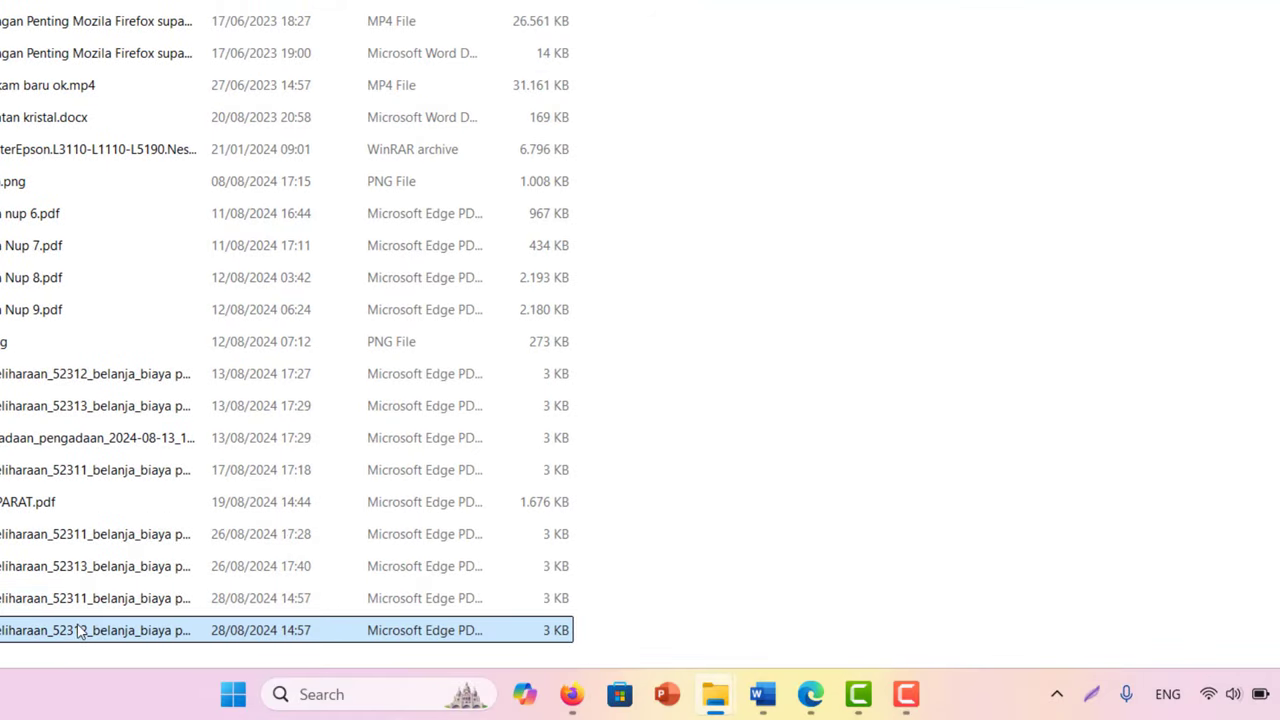
{"action": "double_click", "coordinate": [80, 628]}
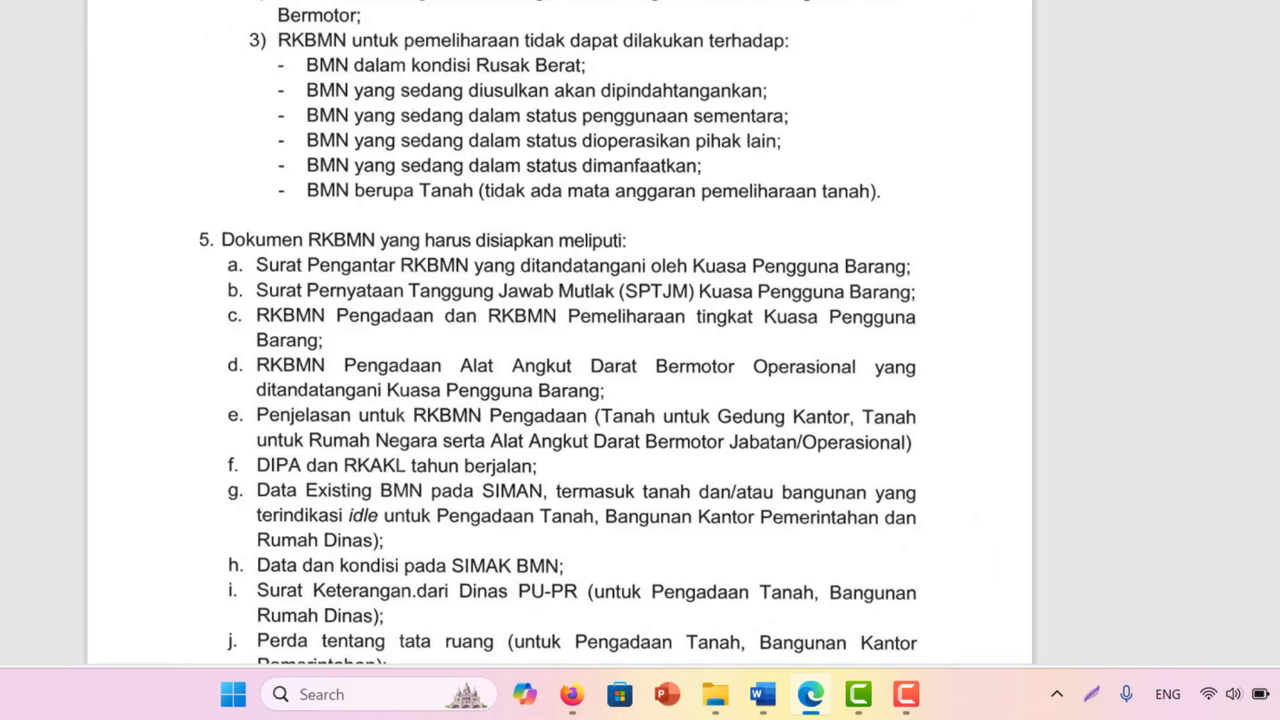
{"action": "left_click", "coordinate": [572, 694]}
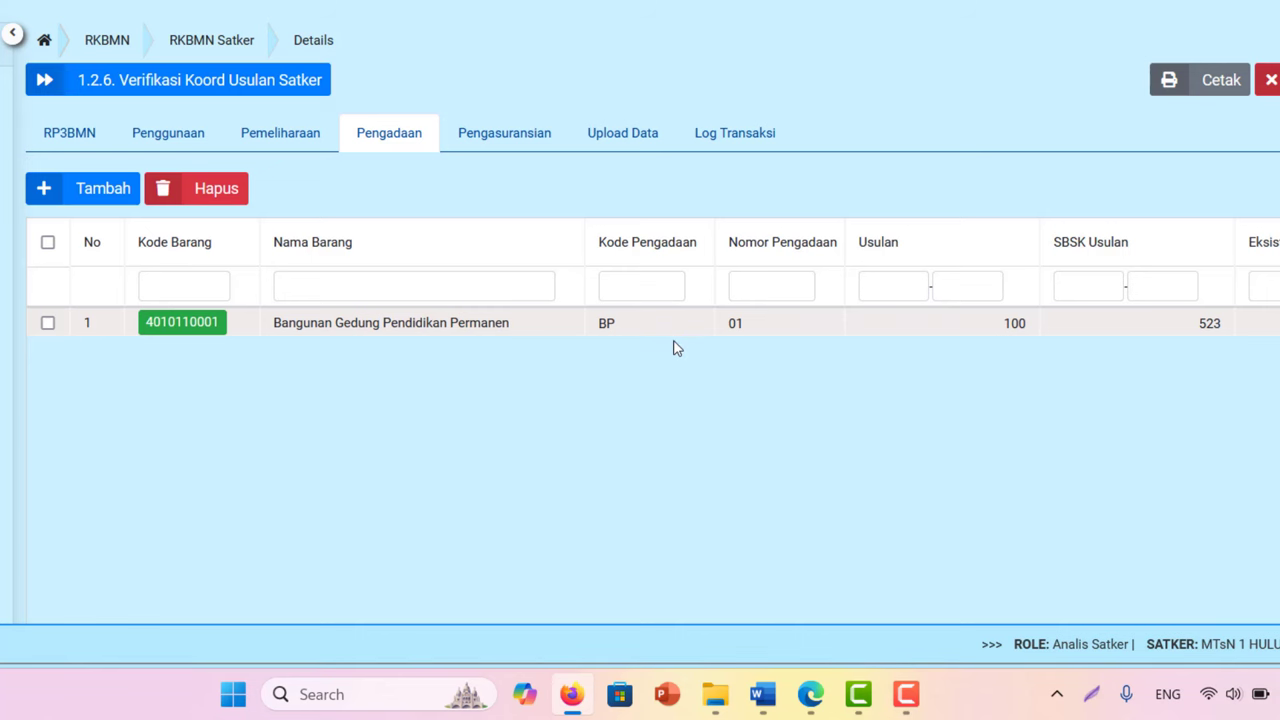
- Process the Pengadaan printout for program code 0250407 and close the print dialog
{"action": "left_click", "coordinate": [1236, 81]}
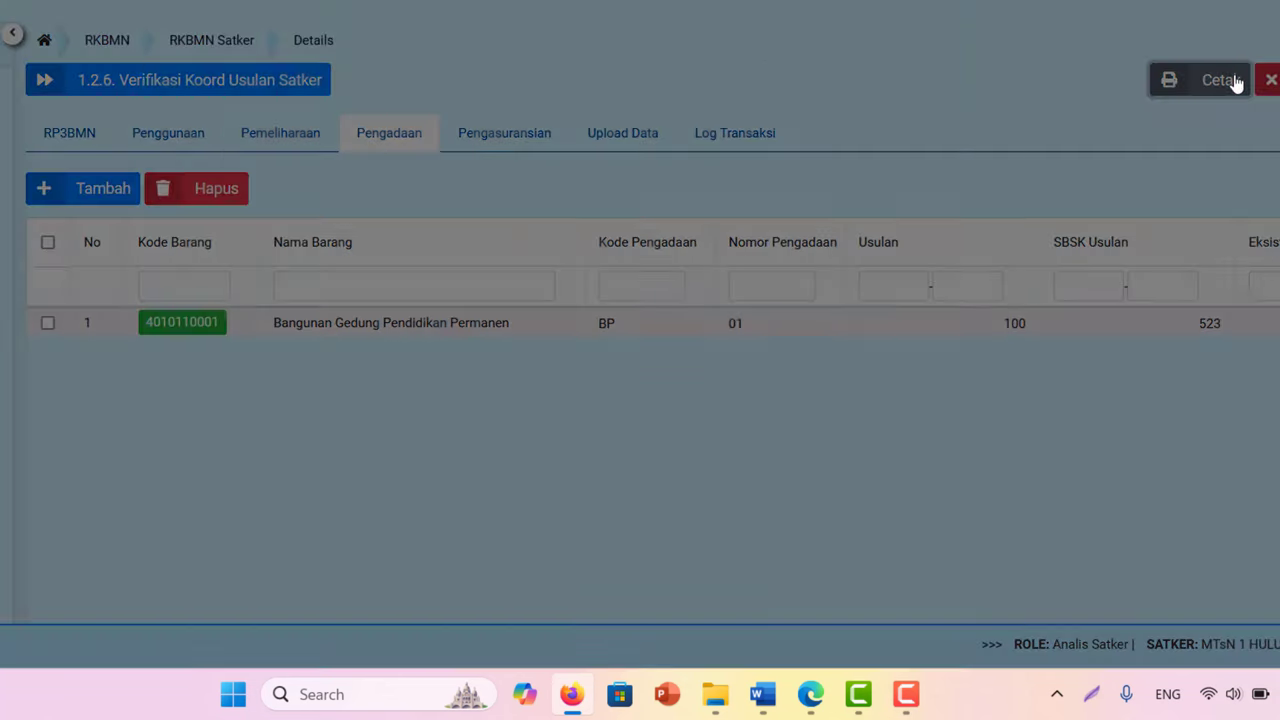
{"action": "left_click", "coordinate": [199, 106]}
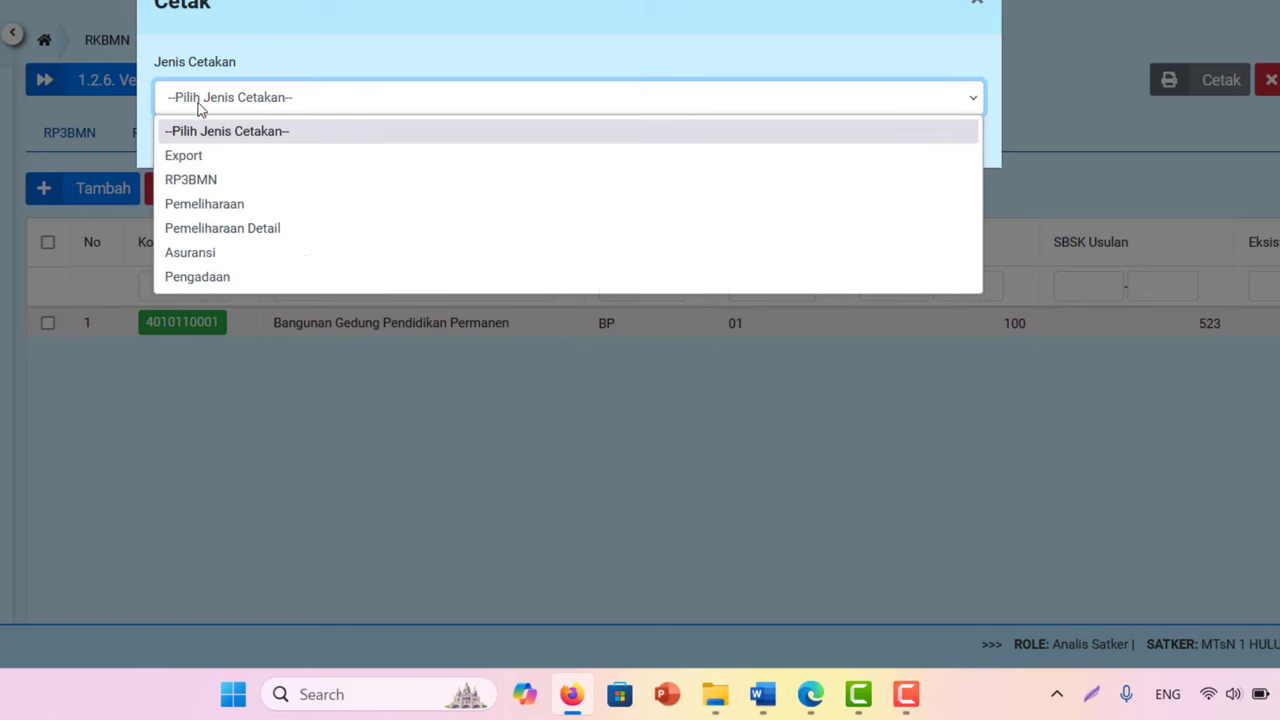
{"action": "left_click", "coordinate": [200, 277]}
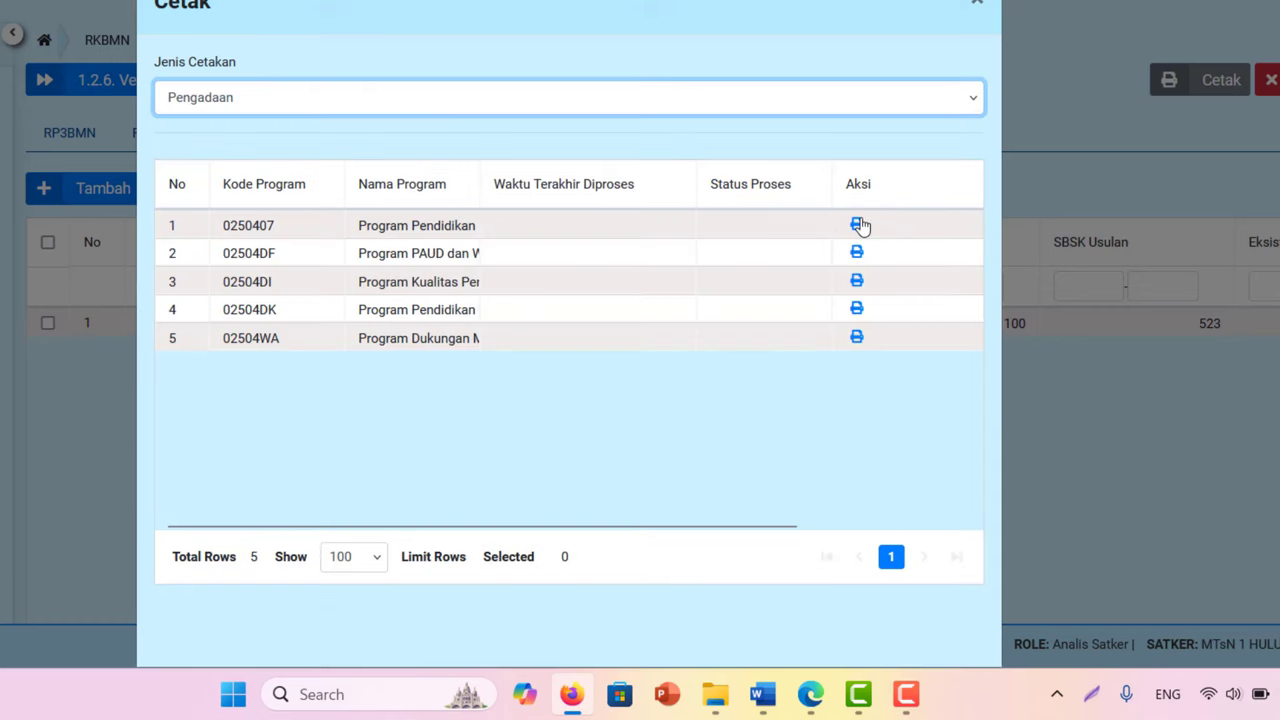
{"action": "left_click", "coordinate": [857, 225]}
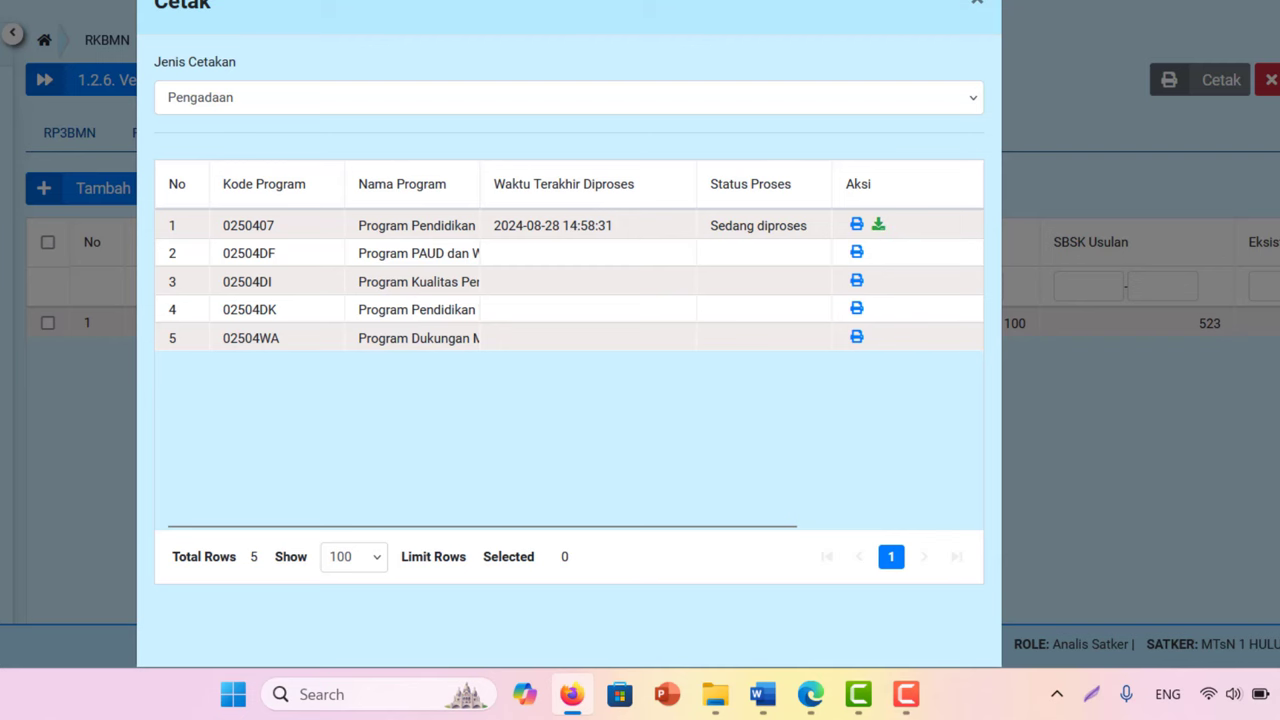
{"action": "left_click", "coordinate": [968, 8]}
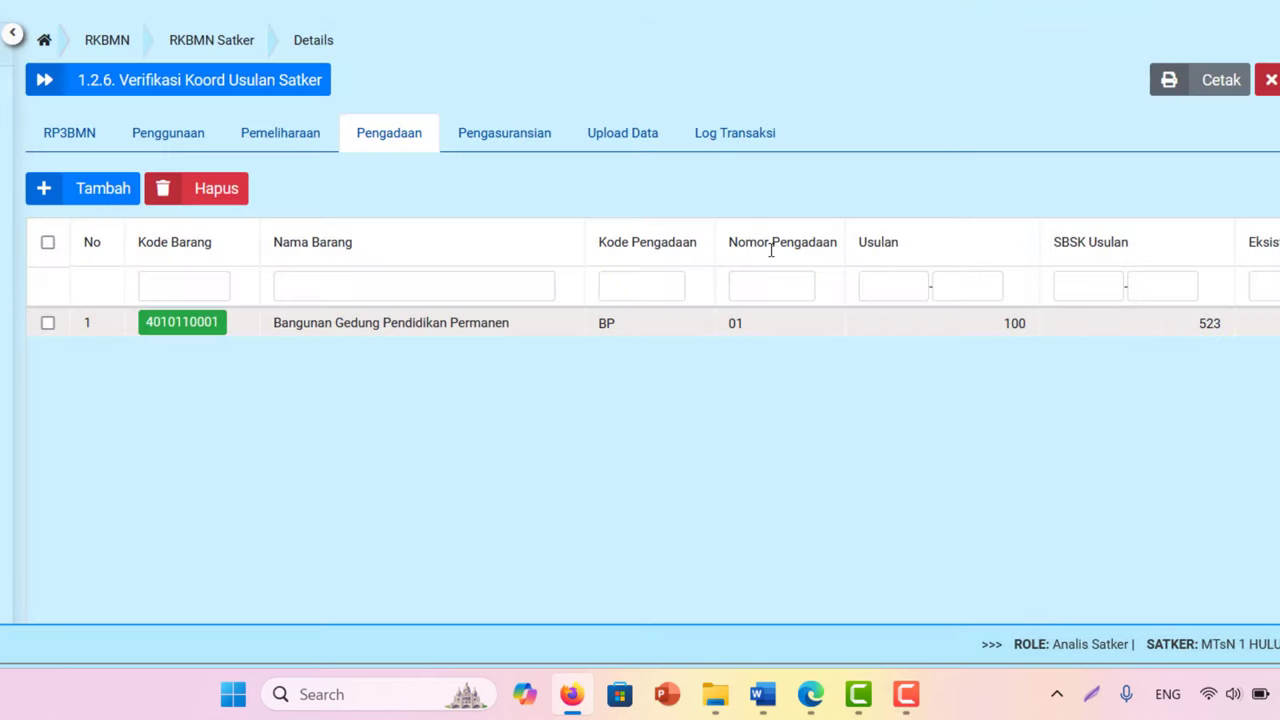
- Open the proposal's Upload Data section, and examine the list of required RKBMN documents in the RKBMN_Tahun_Anggaran PDF in Microsoft Edge
{"action": "left_click", "coordinate": [604, 142]}
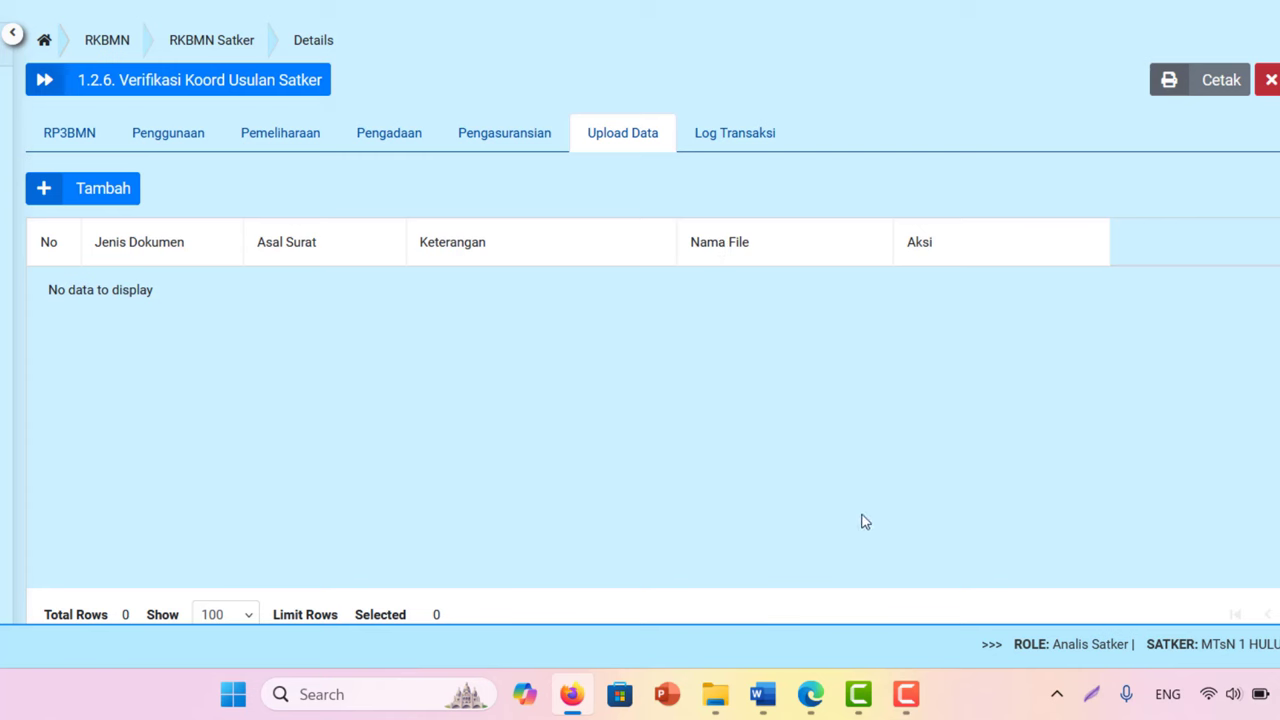
{"action": "mouse_move", "coordinate": [706, 714]}
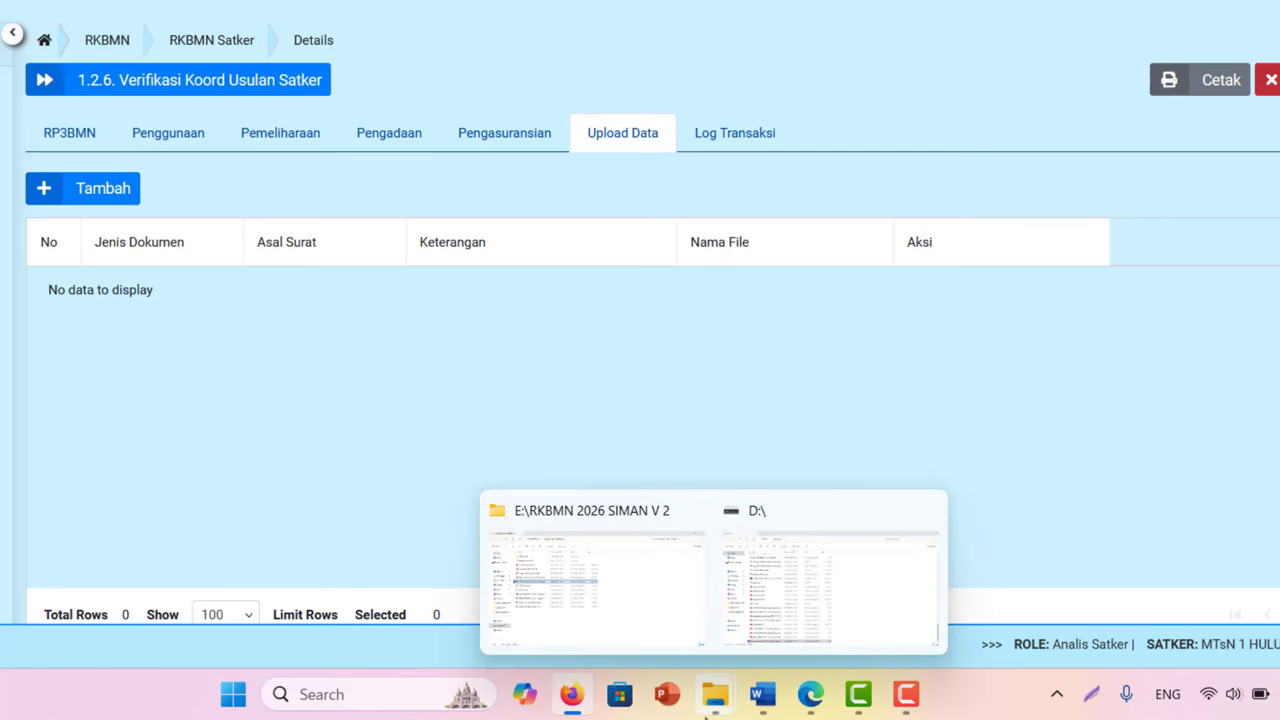
{"action": "mouse_move", "coordinate": [815, 705]}
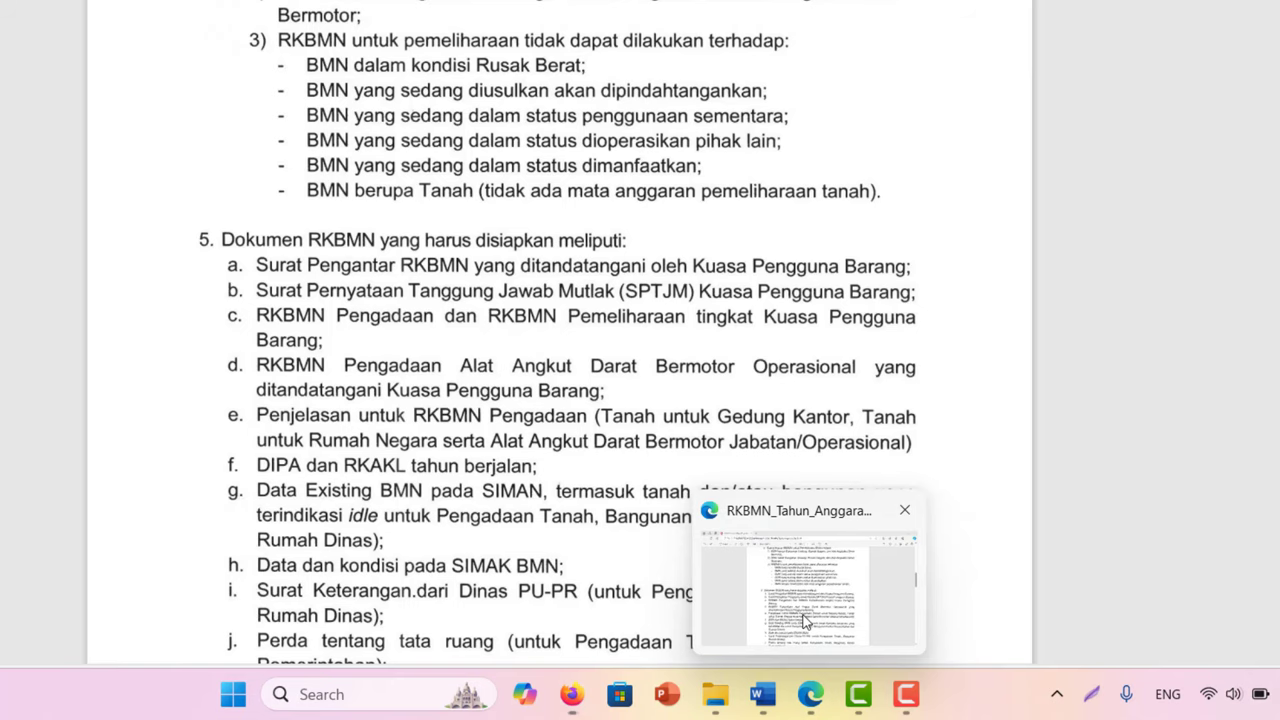
{"action": "left_click", "coordinate": [805, 622]}
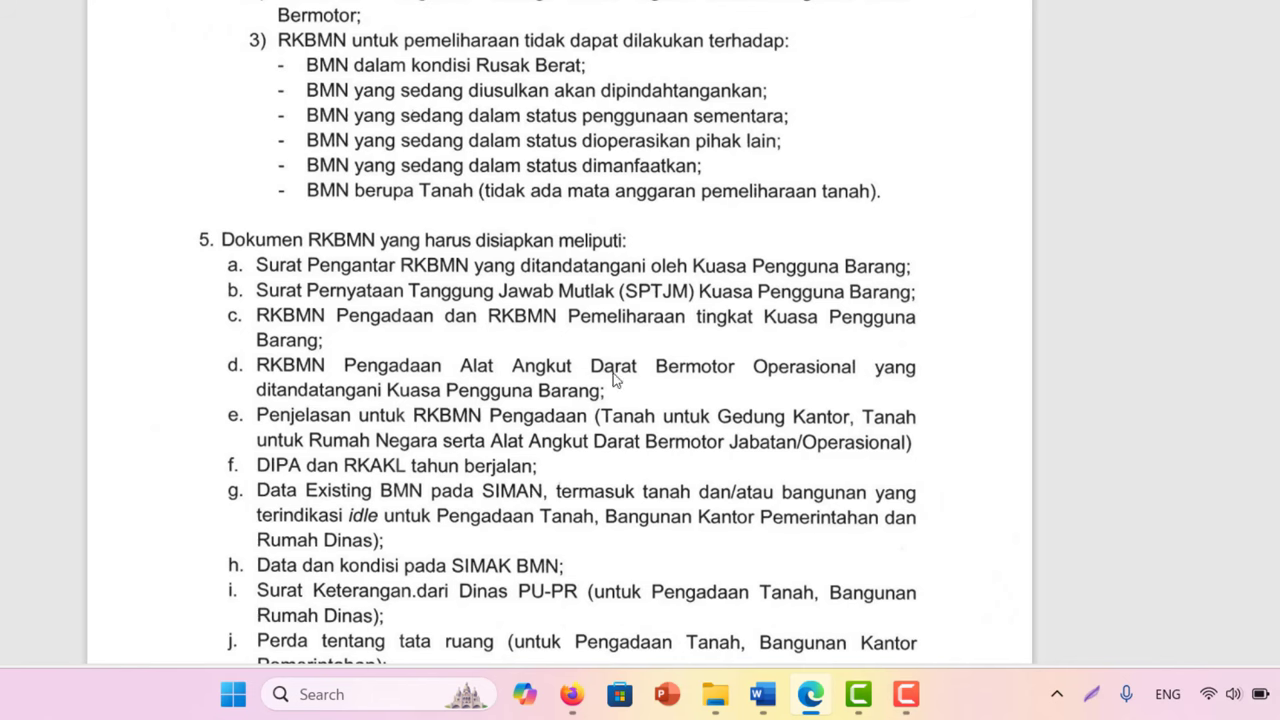
{"action": "scroll", "coordinate": [560, 330], "scroll_direction": "down", "scroll_amount": 4}
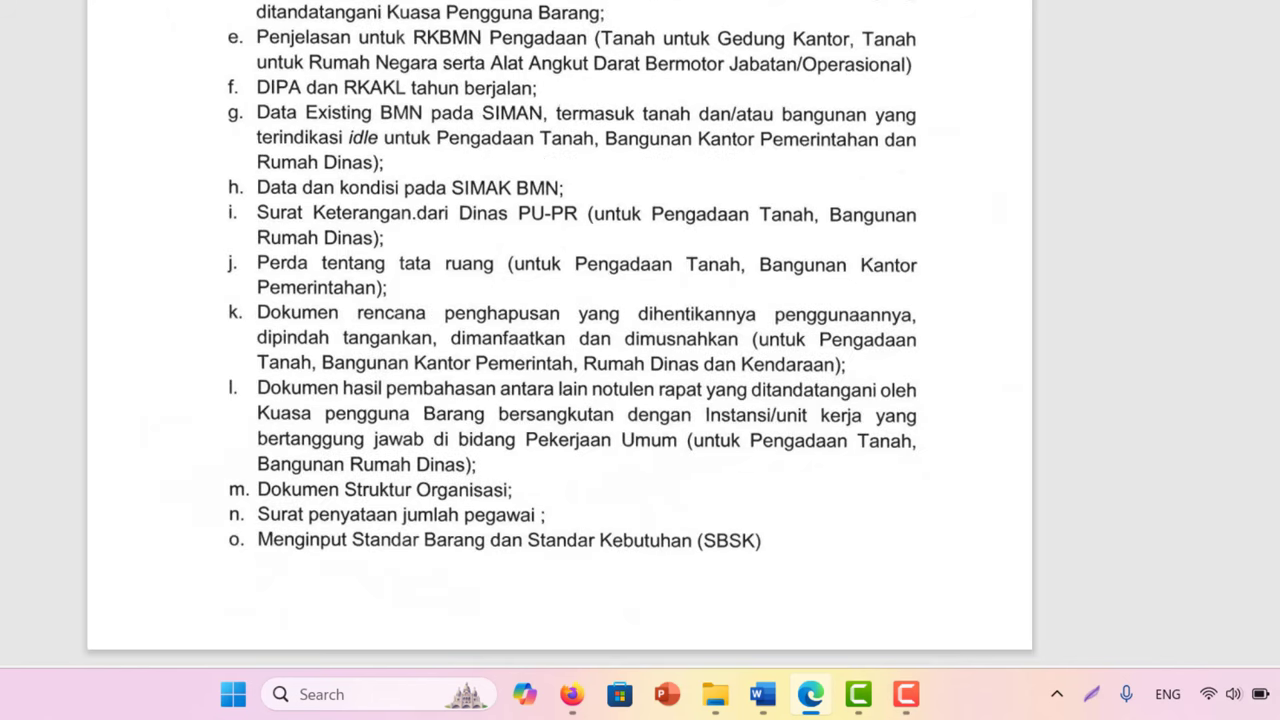
{"action": "scroll", "coordinate": [560, 330], "scroll_direction": "up", "scroll_amount": 2}
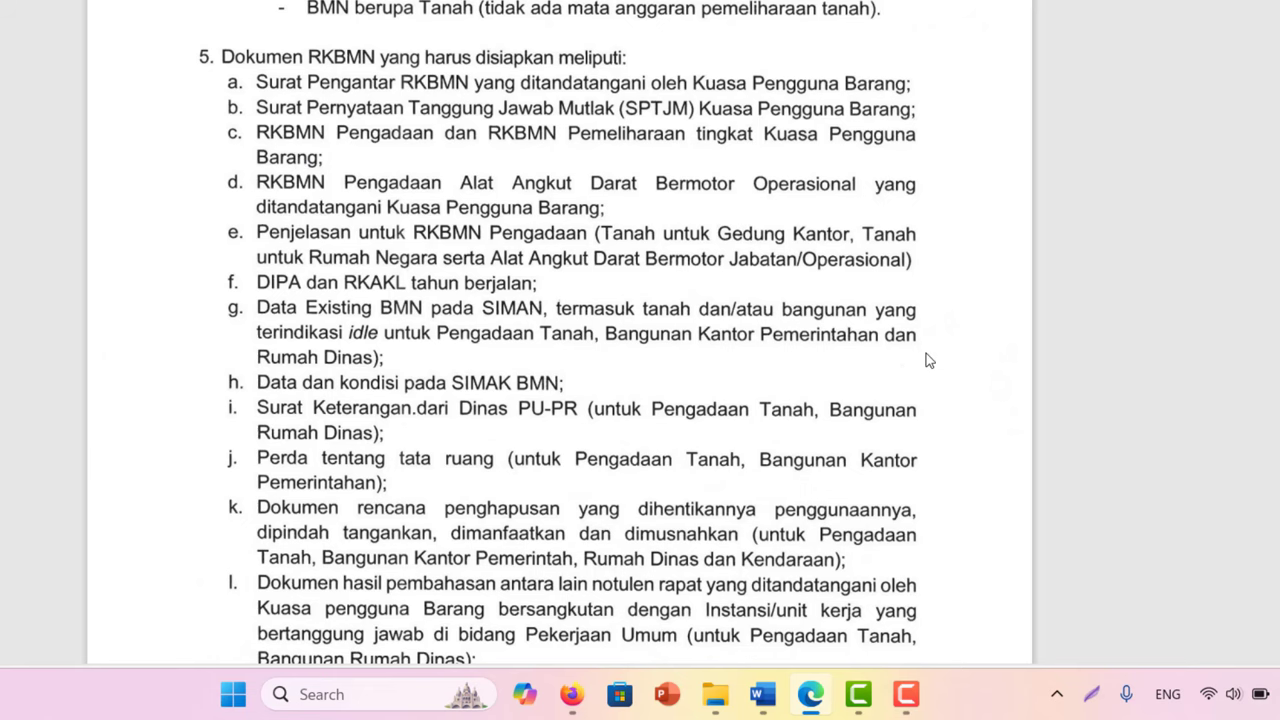
{"action": "scroll", "coordinate": [422, 170], "scroll_direction": "down", "scroll_amount": 5}
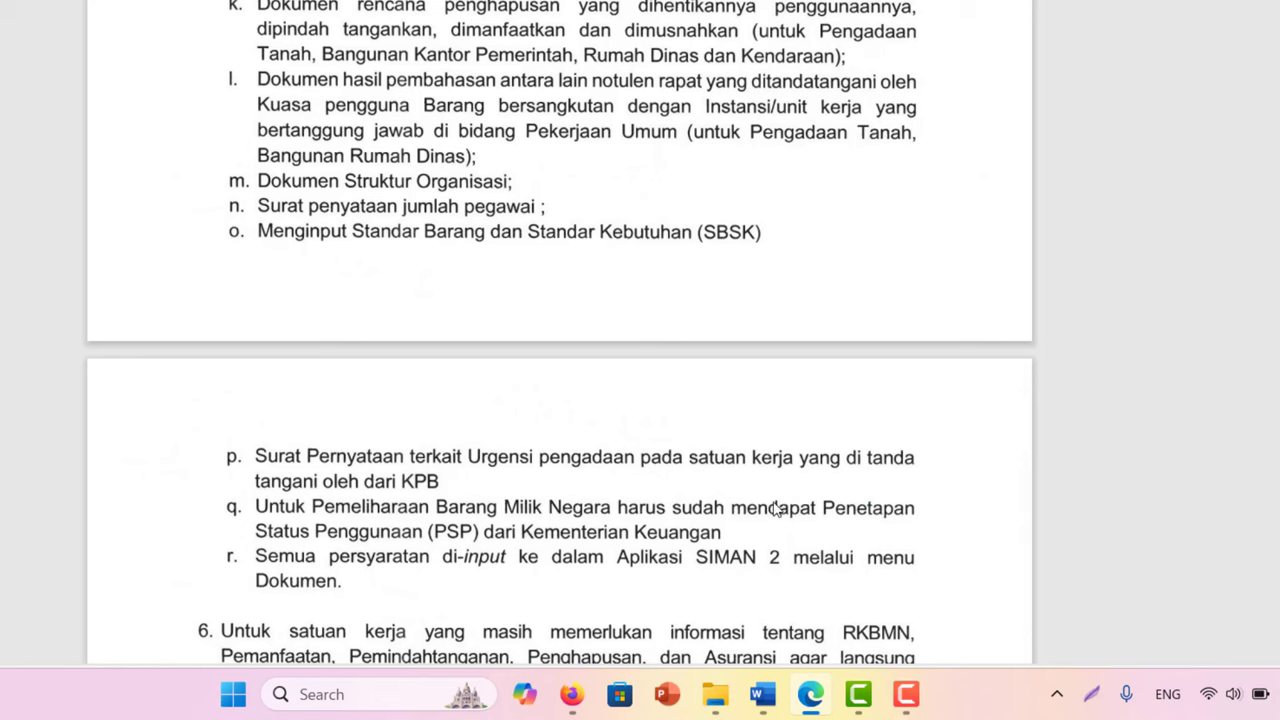
- Switch to SIMAN V2 in Firefox and start a new document upload with Jenis Dokumen "Surat Pengantar"
{"action": "mouse_move", "coordinate": [571, 694]}
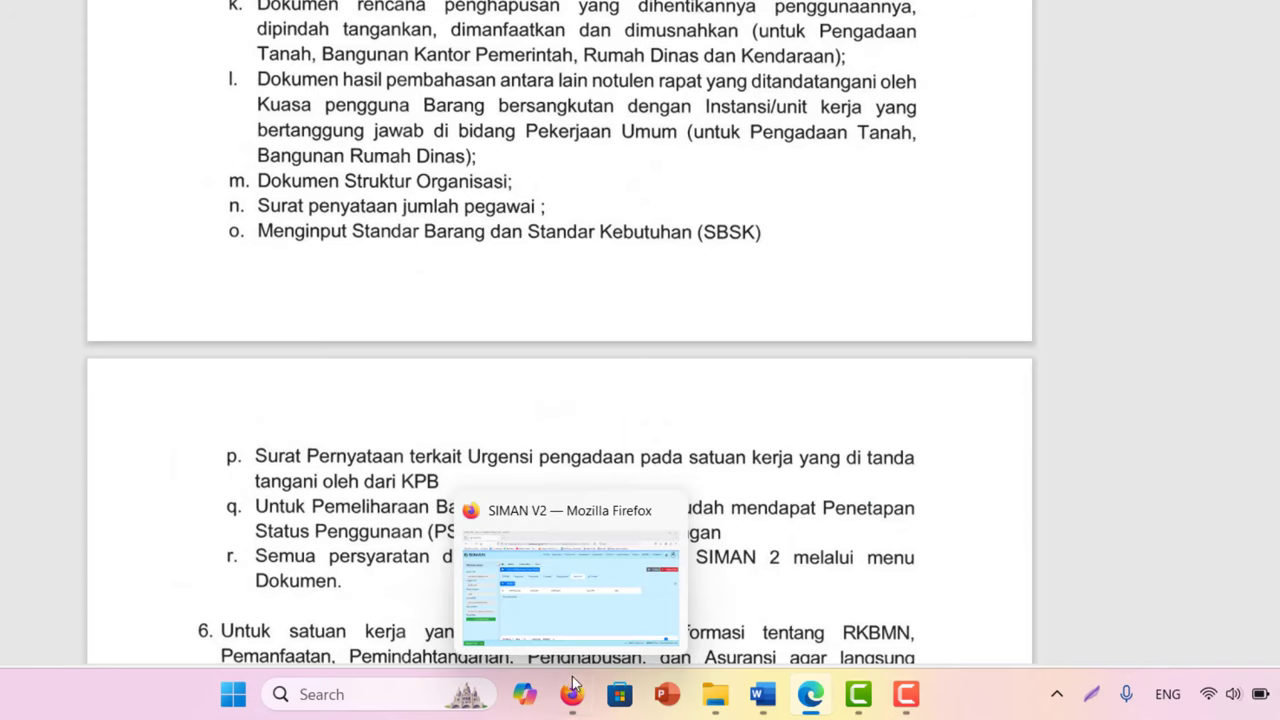
{"action": "left_click", "coordinate": [548, 630]}
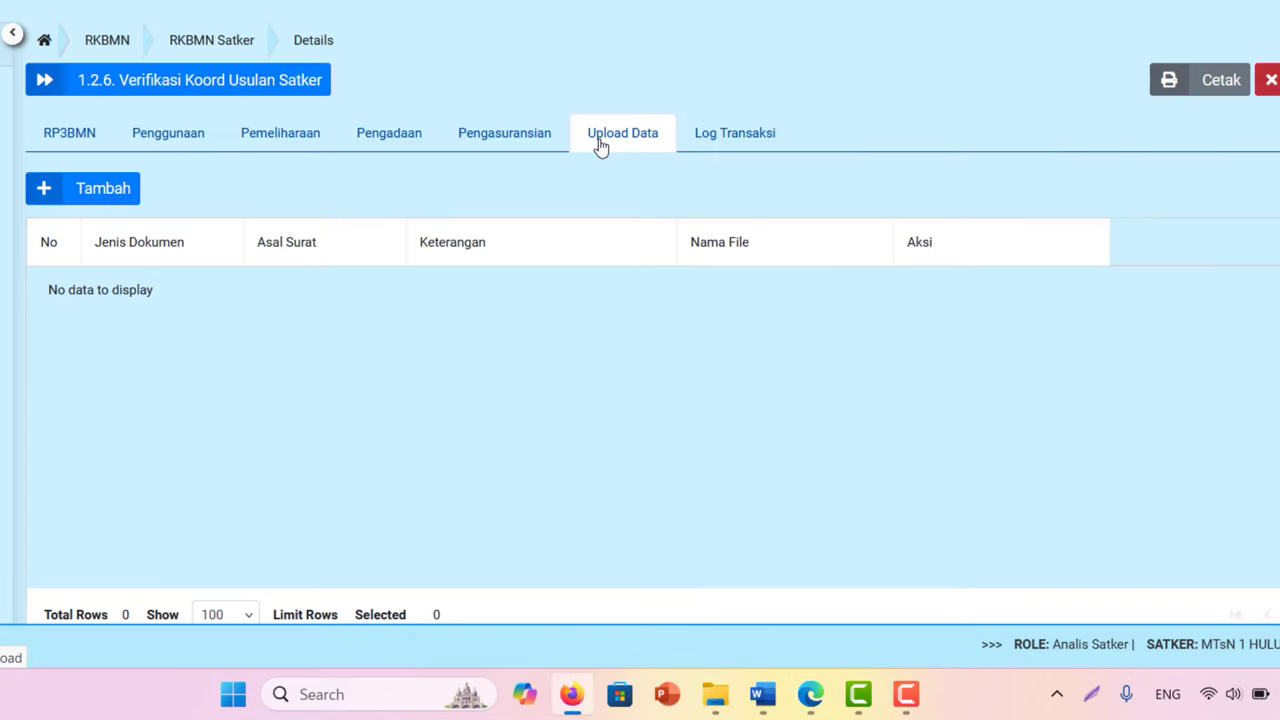
{"action": "left_click", "coordinate": [74, 196]}
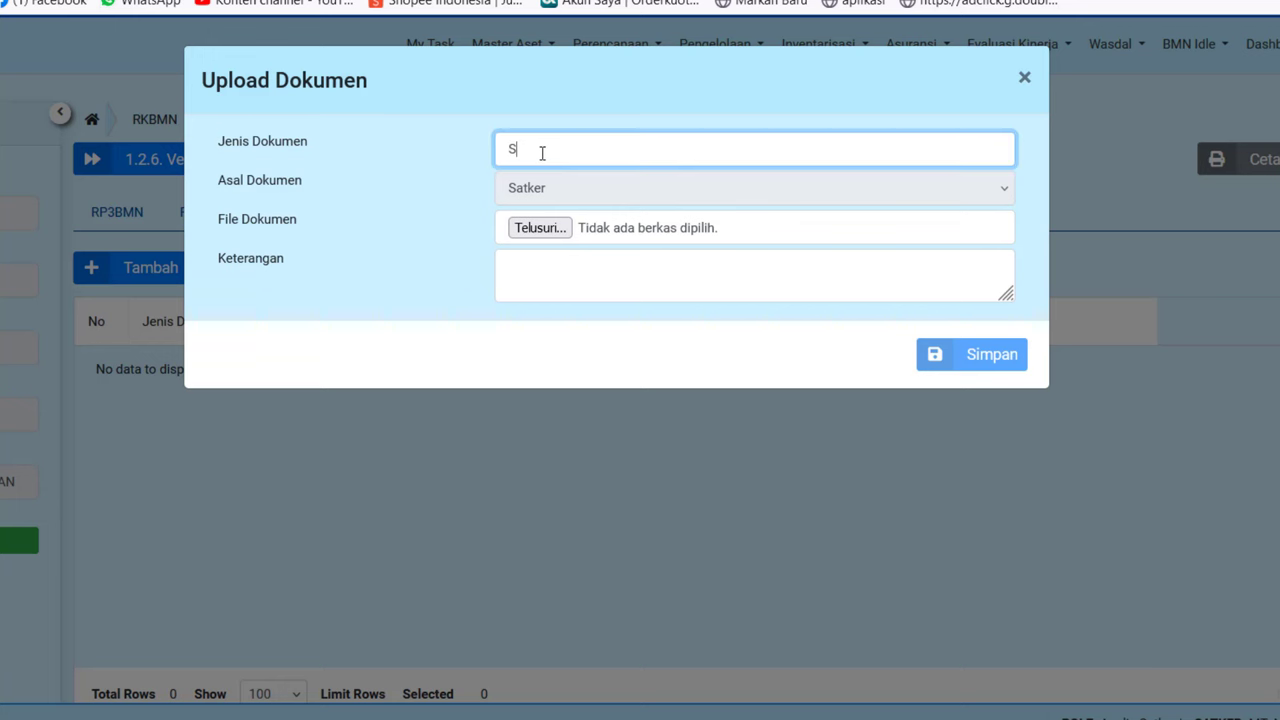
{"action": "type", "text": "urat Pengantar"}
- Attach SURAT PENGANTAR RKBMN 2026.pdf from the BERKAS OK folder in RKBMN 2026 SIMAN V 2, copying its file name
{"action": "left_click", "coordinate": [529, 229]}
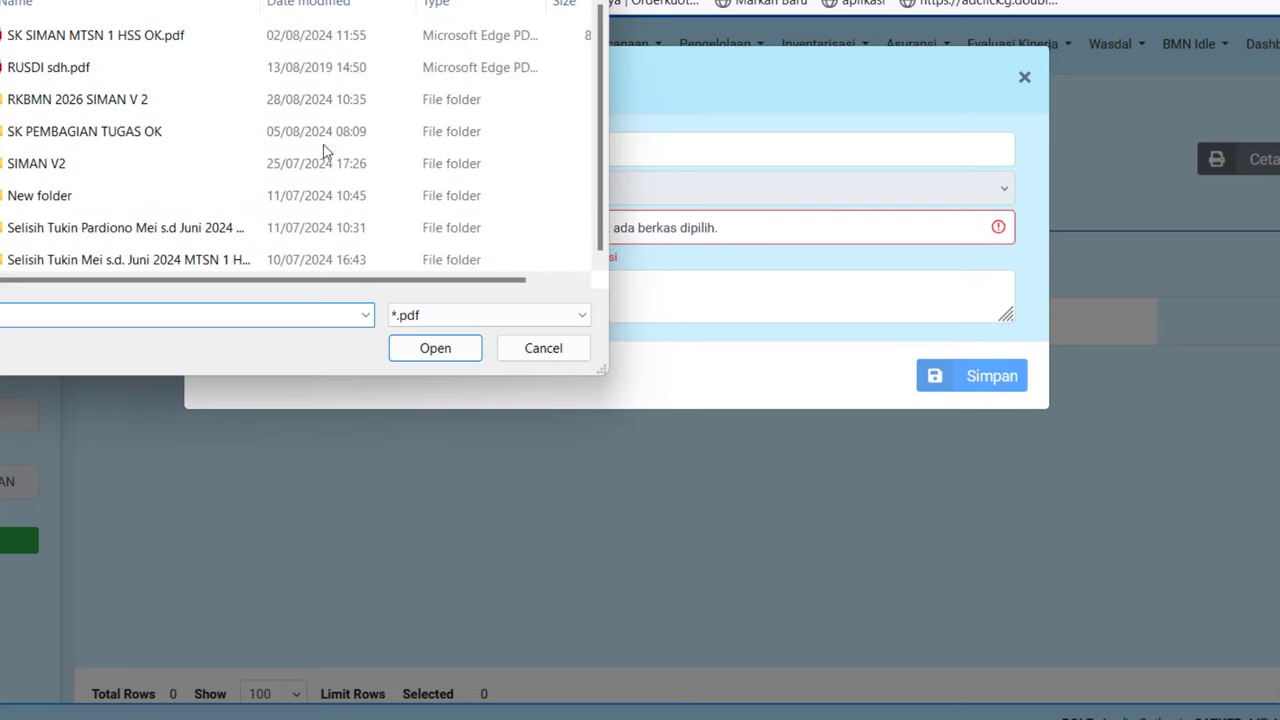
{"action": "left_click", "coordinate": [108, 106]}
{"action": "double_click", "coordinate": [108, 106]}
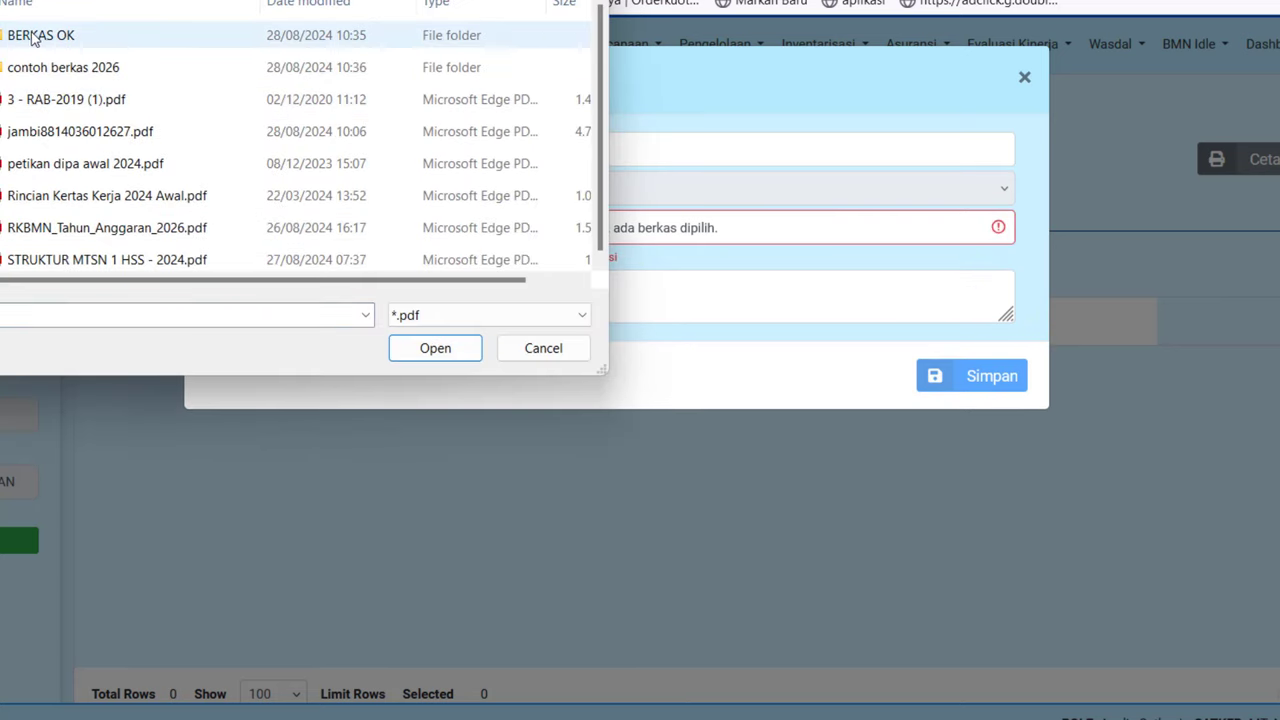
{"action": "scroll", "coordinate": [340, 255], "scroll_direction": "down", "scroll_amount": 5}
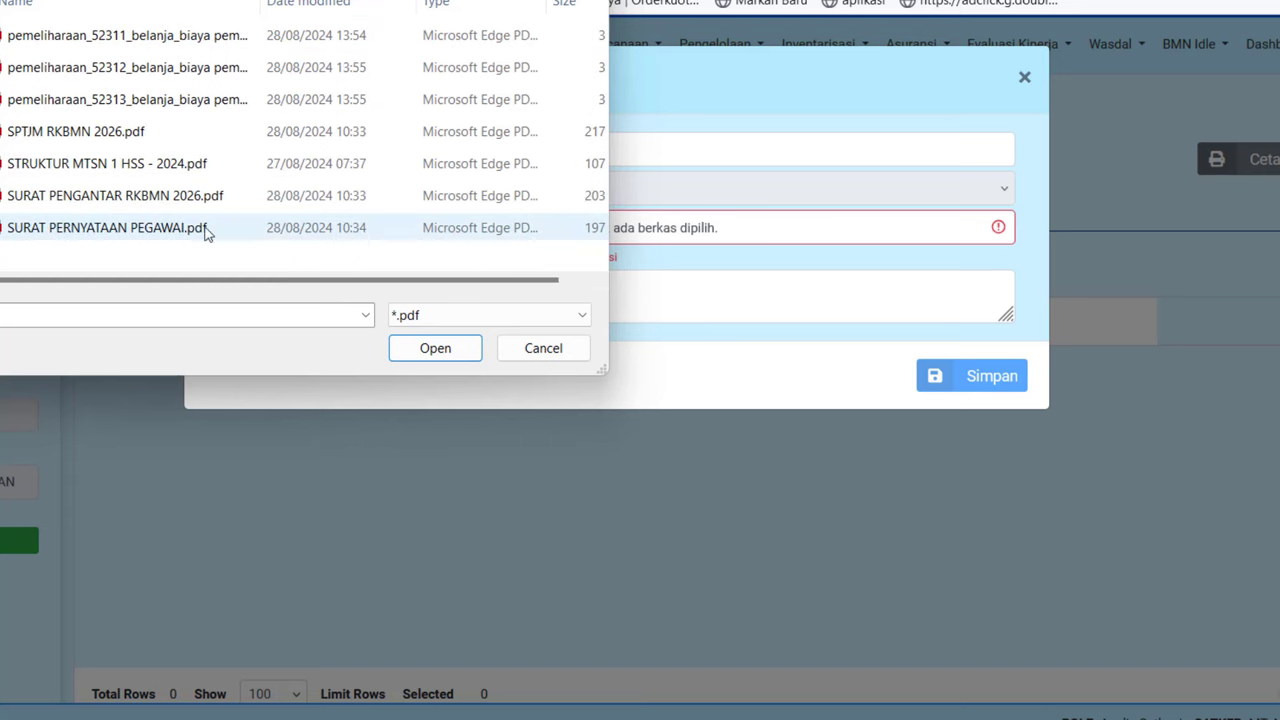
{"action": "left_click", "coordinate": [266, 195]}
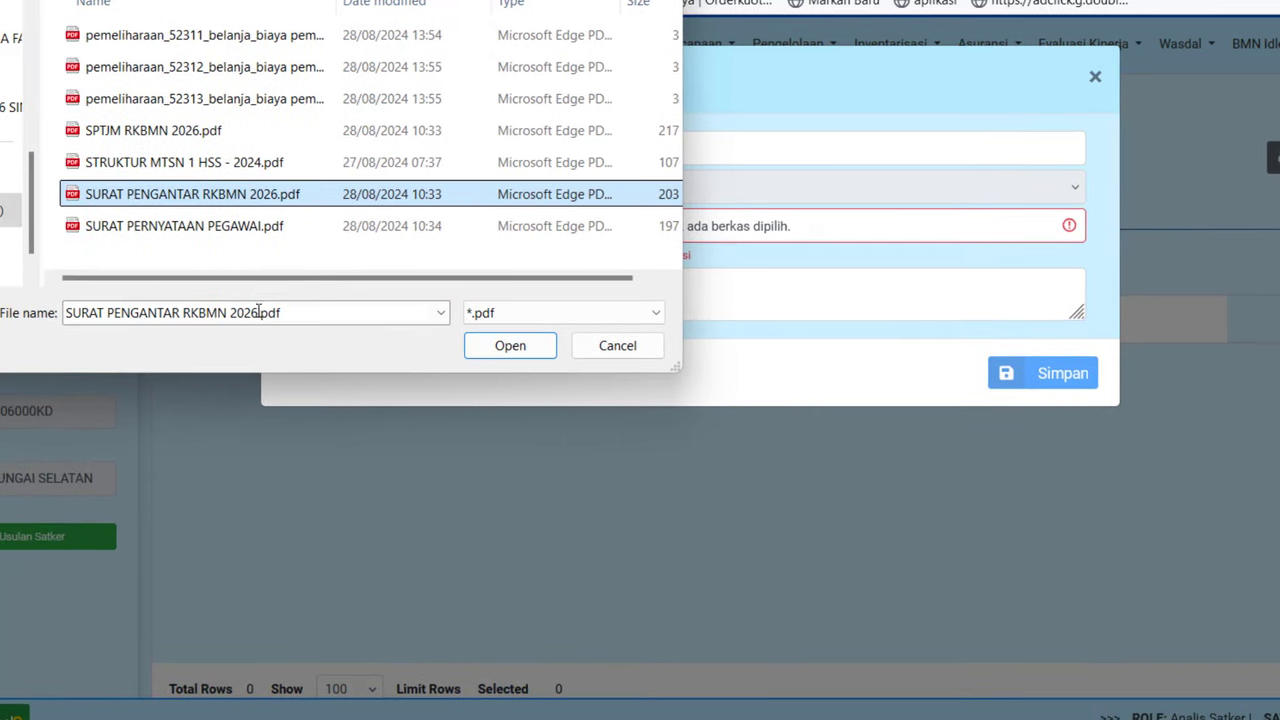
{"action": "left_click", "coordinate": [176, 313]}
{"action": "key", "text": "ctrl+c"}
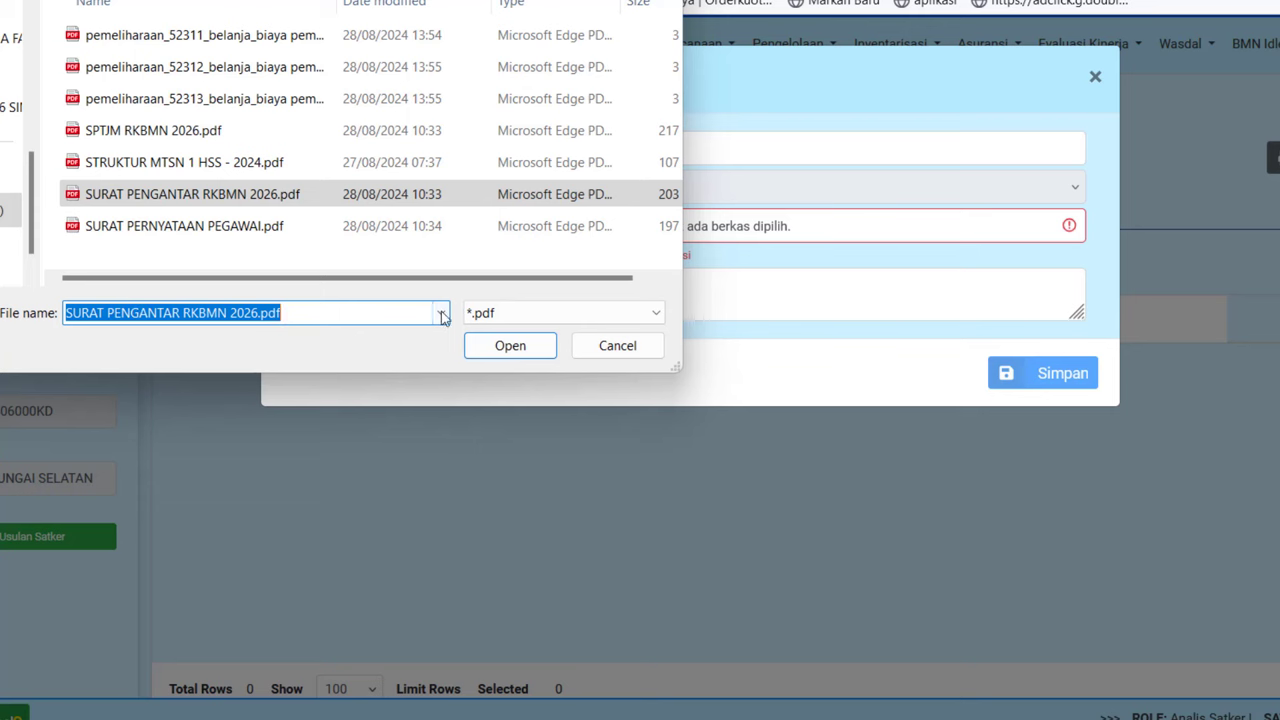
{"action": "left_click", "coordinate": [518, 347]}
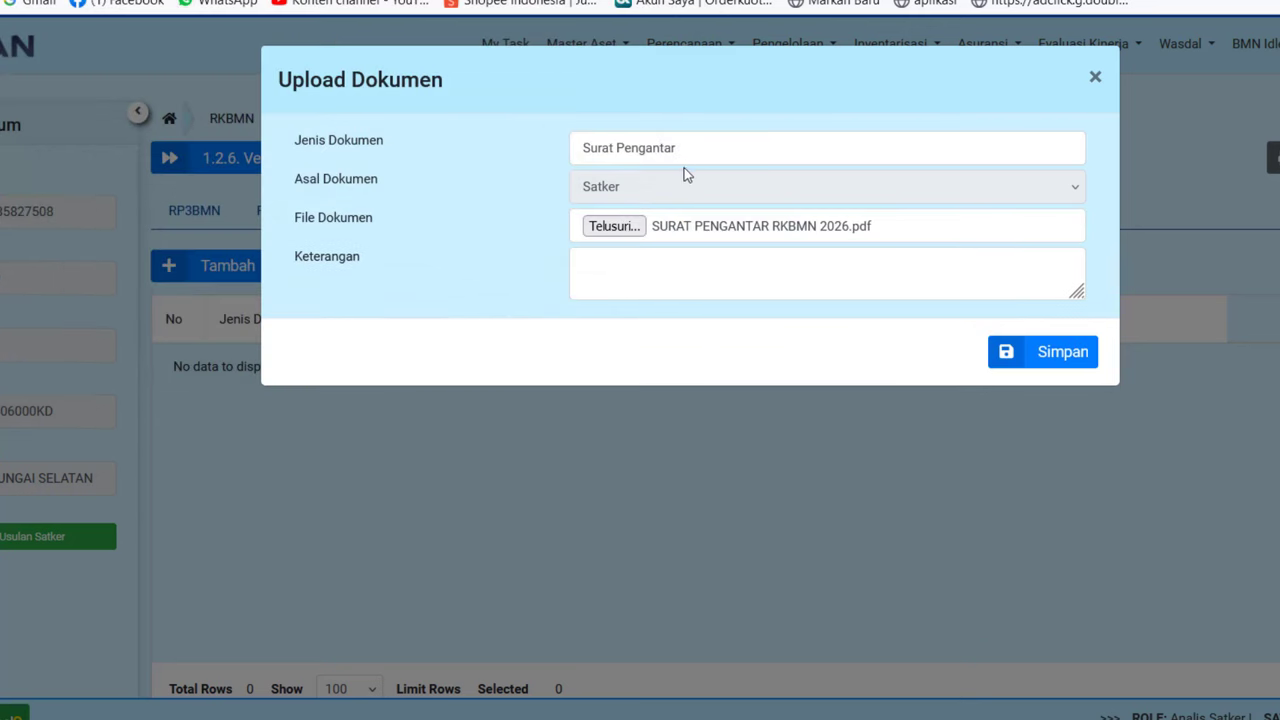
- Set Jenis Dokumen and Keterangan to "SURAT PENGANTAR RKBMN 2026" without the file extension and save the document
{"action": "left_click_drag", "start_coordinate": [686, 148], "coordinate": [320, 108]}
{"action": "key", "text": "ctrl+v"}
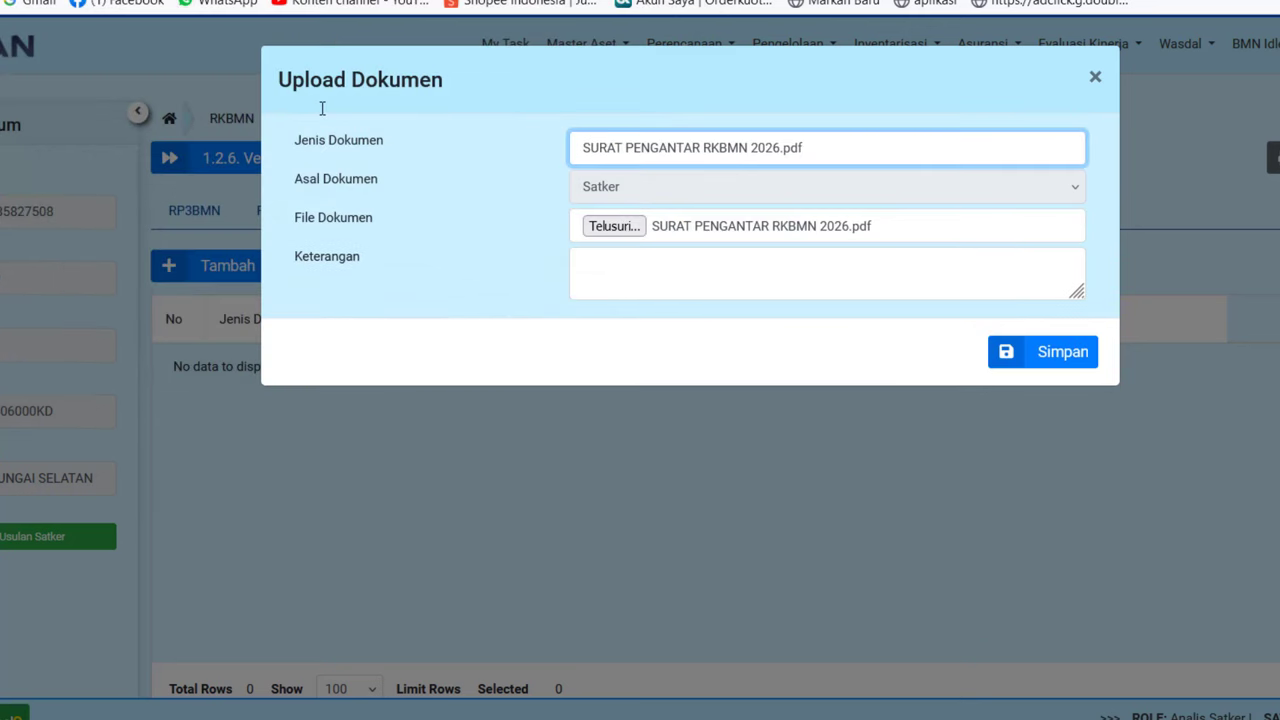
{"action": "left_click", "coordinate": [632, 280]}
{"action": "key", "text": "ctrl+v"}
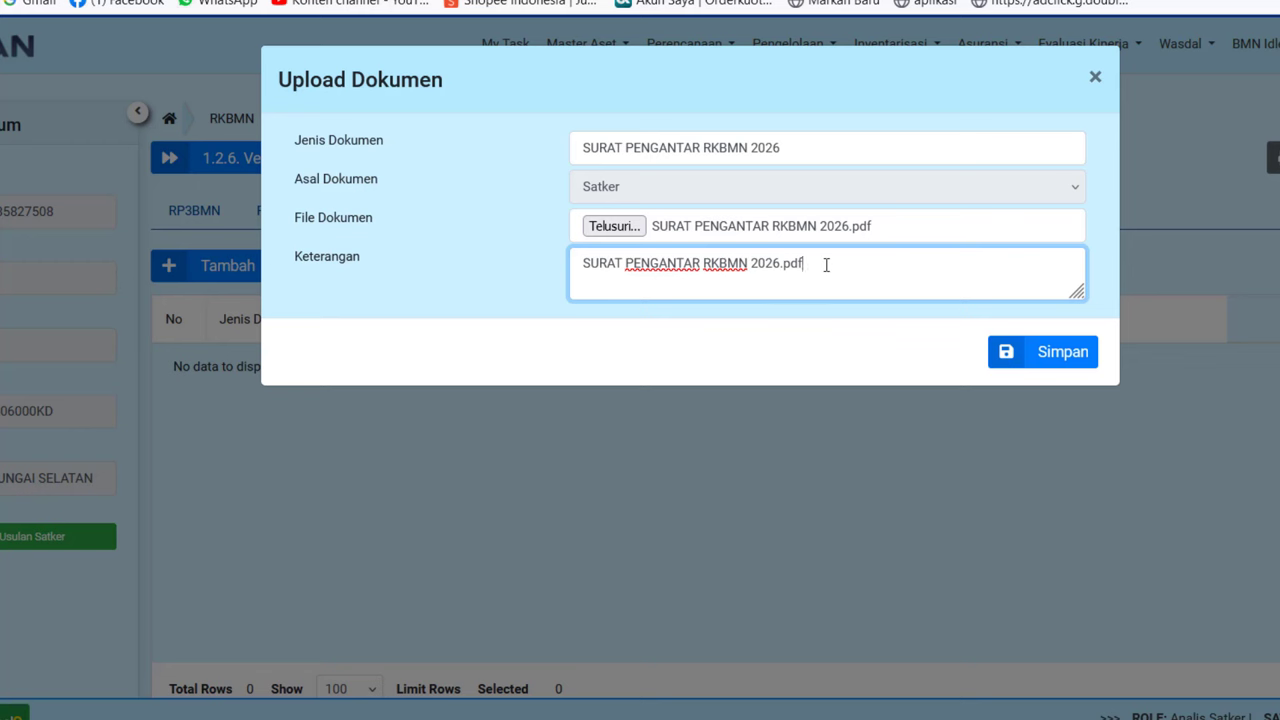
{"action": "key", "text": "BackSpace"}
{"action": "key", "text": "BackSpace"}
{"action": "key", "text": "BackSpace"}
{"action": "left_click", "coordinate": [1071, 368]}
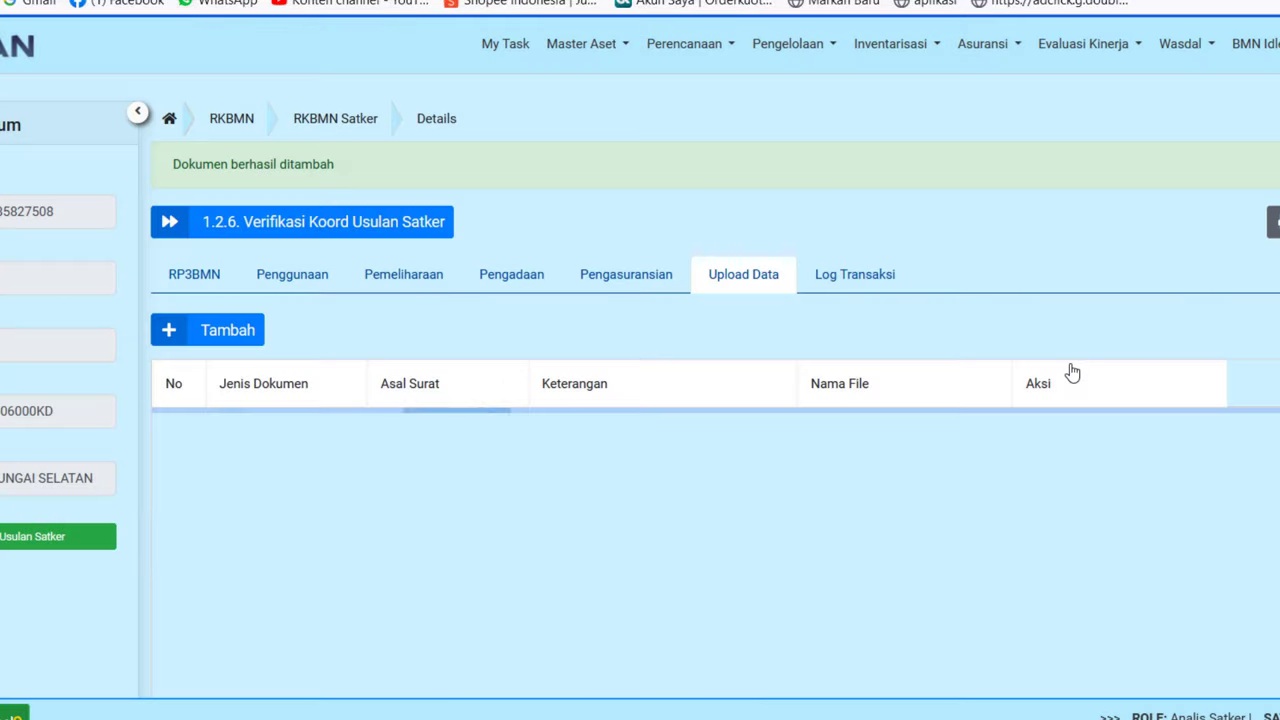
- Start another document upload, attach SPTJM RKBMN 2026.pdf and copy its file name
{"action": "left_click", "coordinate": [223, 333]}
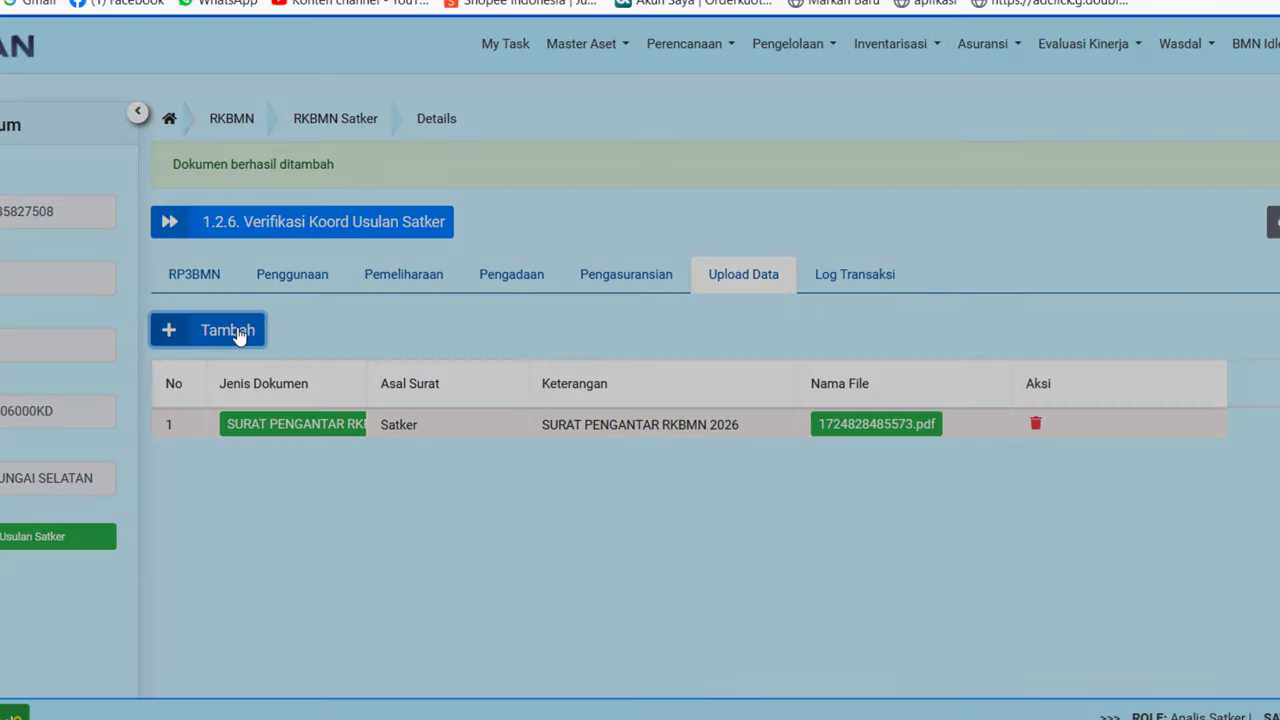
{"action": "left_click", "coordinate": [635, 149]}
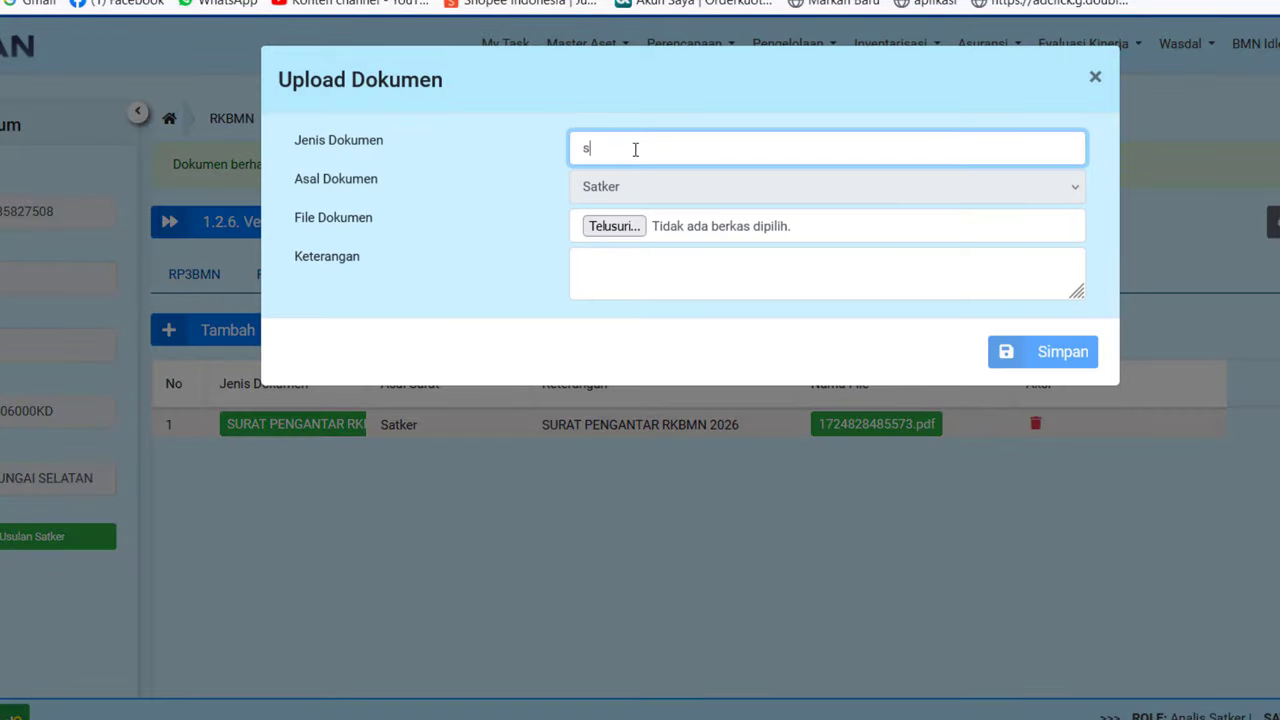
{"action": "key", "text": "BackSpace"}
{"action": "left_click", "coordinate": [601, 250]}
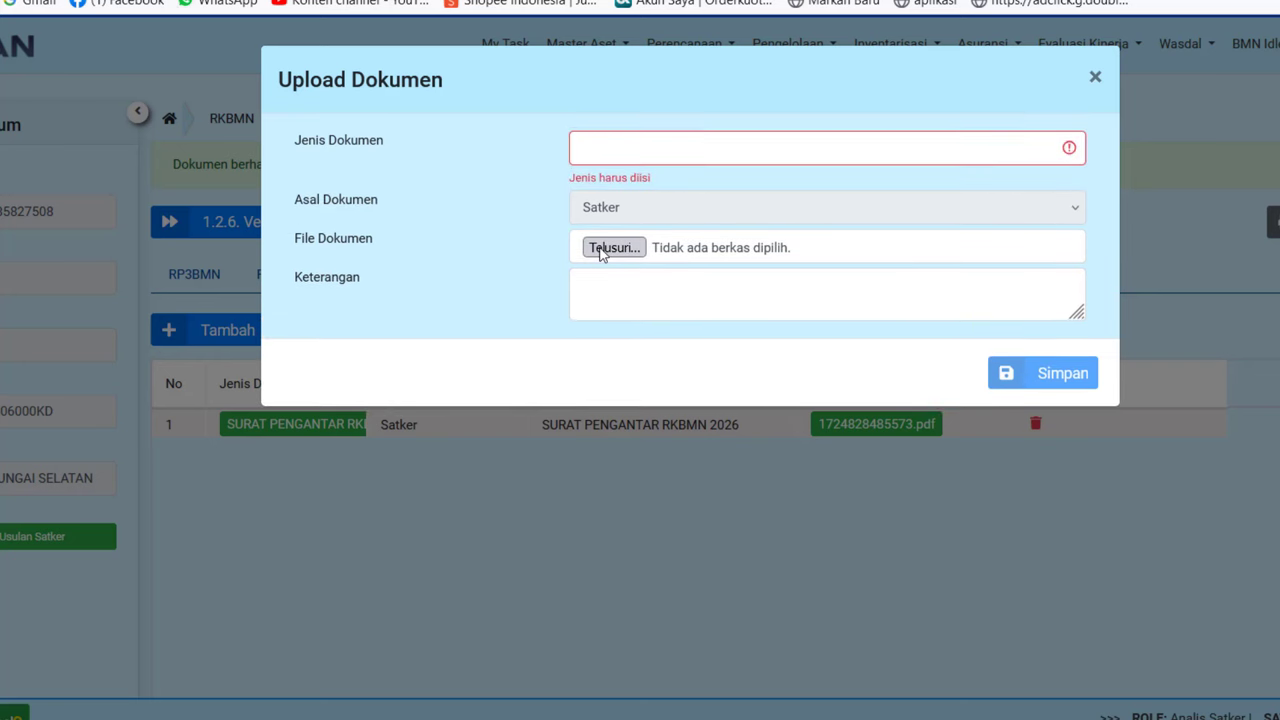
{"action": "double_click", "coordinate": [189, 129]}
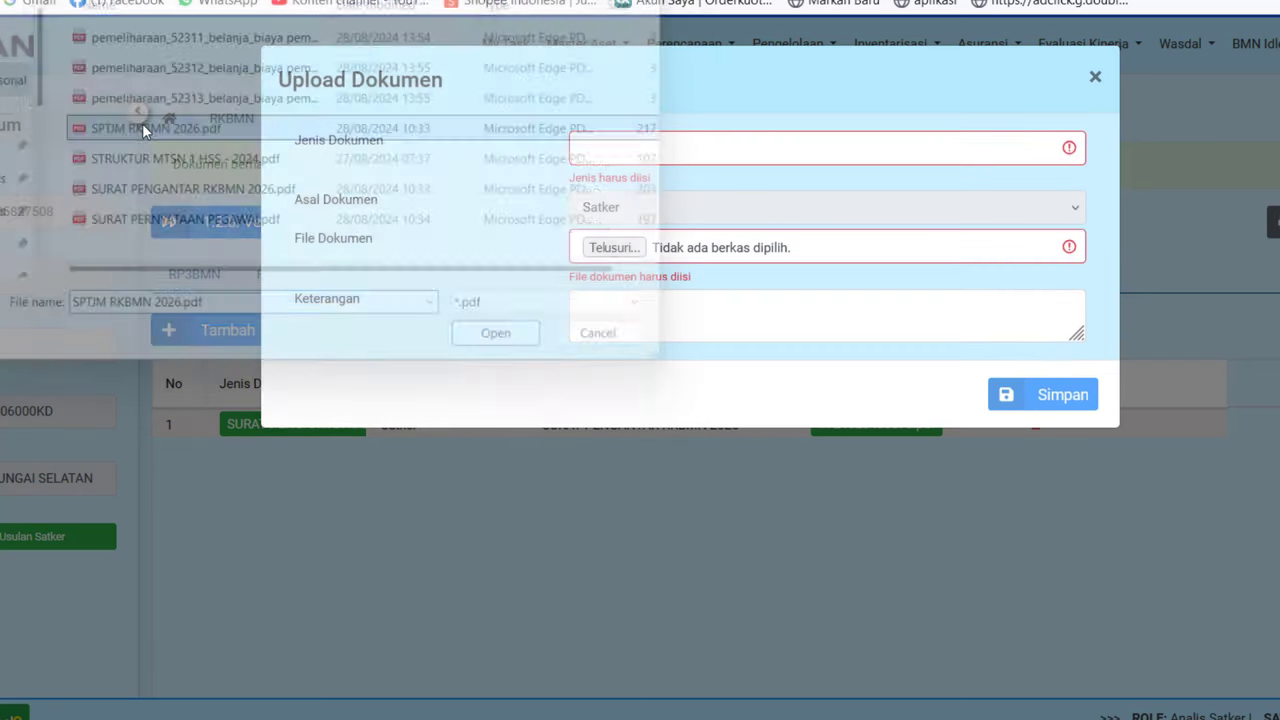
{"action": "left_click", "coordinate": [589, 248]}
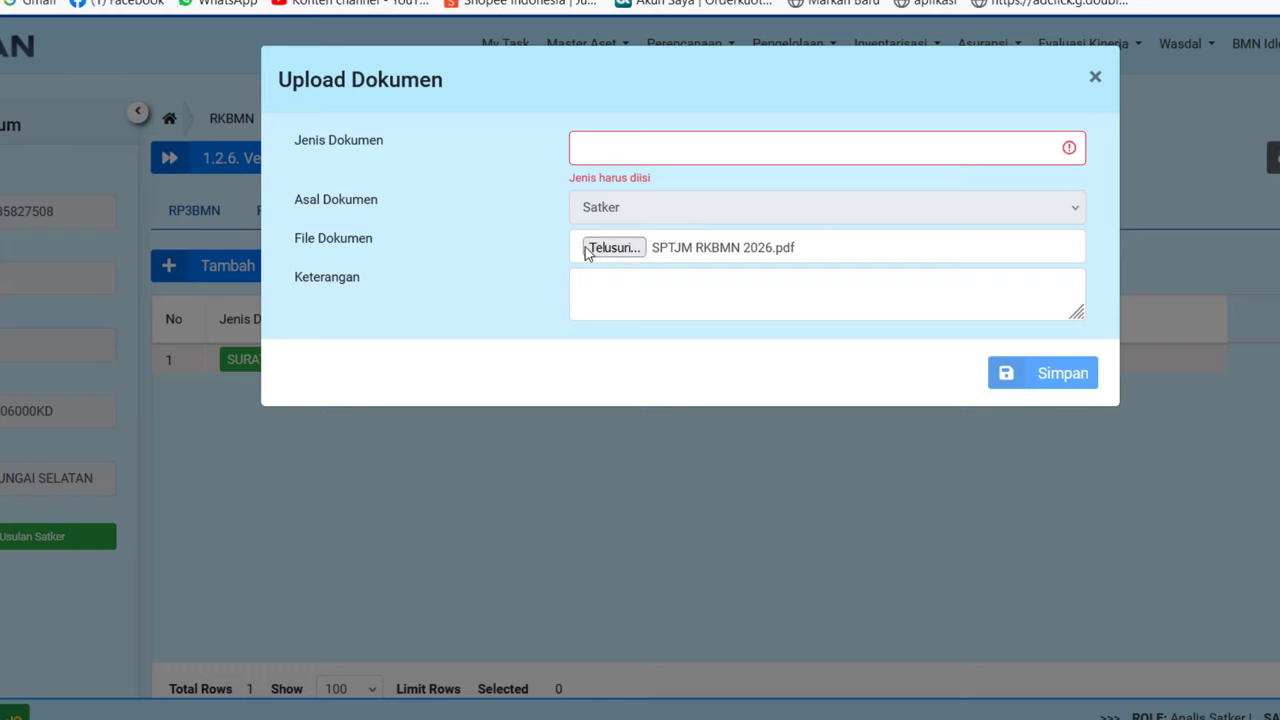
{"action": "left_click", "coordinate": [246, 130]}
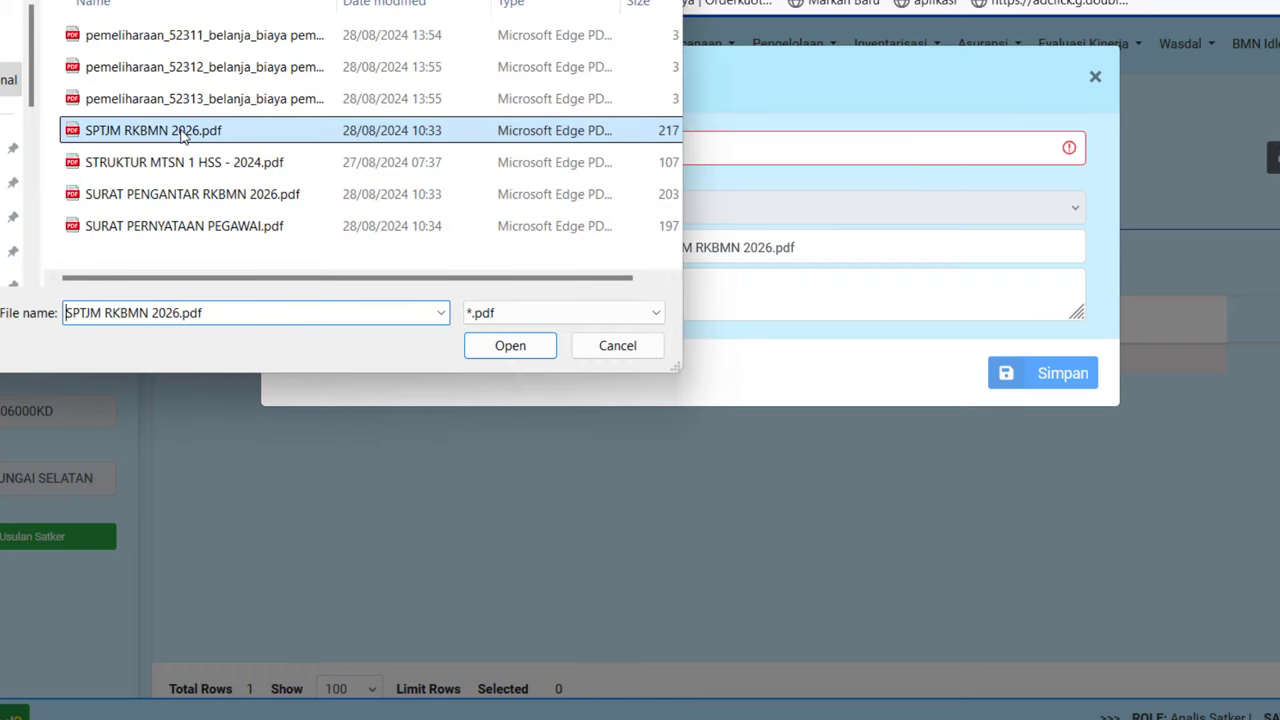
{"action": "triple_click", "coordinate": [171, 311]}
{"action": "key", "text": "ctrl+c"}
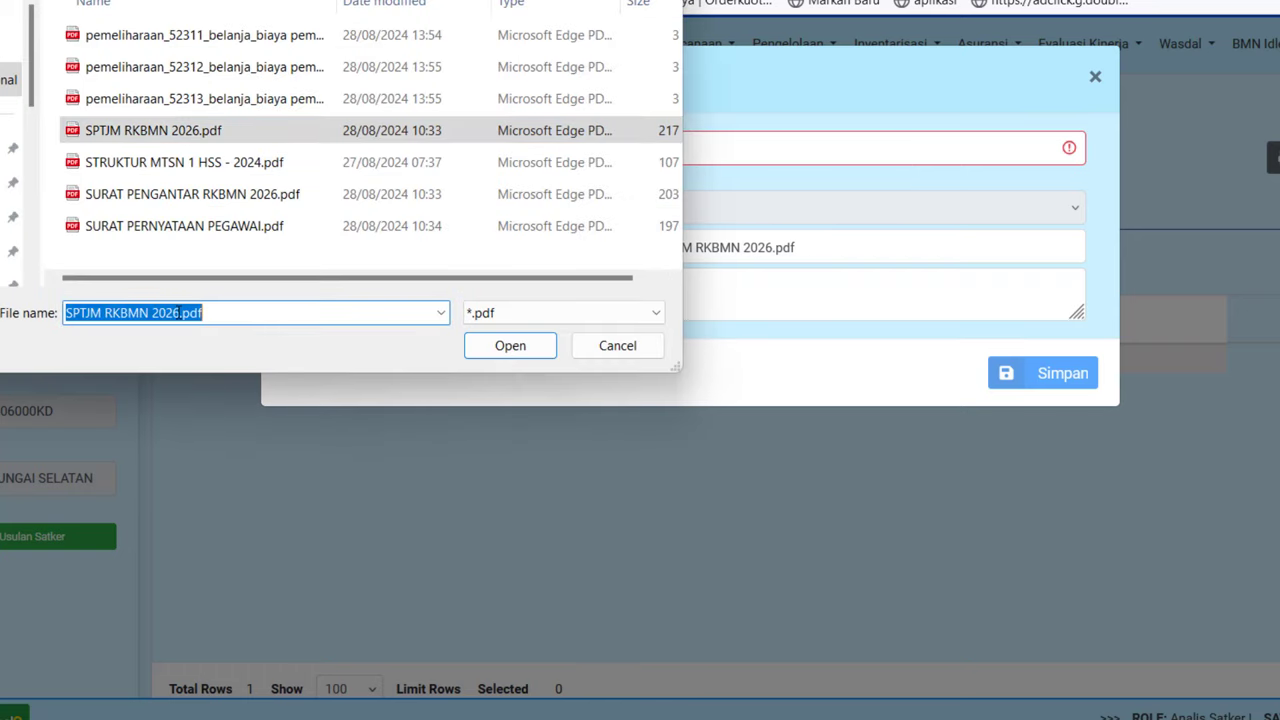
{"action": "left_click", "coordinate": [506, 346]}
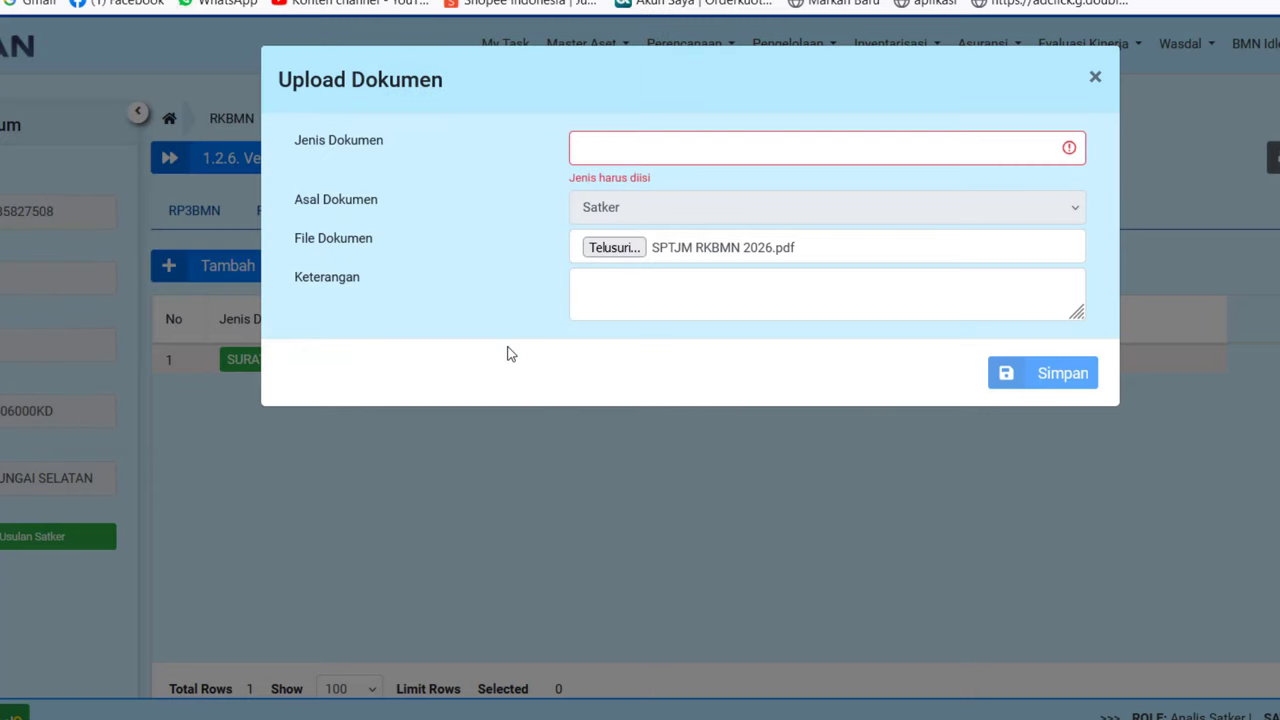
- Fill Jenis Dokumen and Keterangan with "SPTJM RKBMN 2026" without the file extension and save the document
{"action": "left_click", "coordinate": [578, 147]}
{"action": "key", "text": "ctrl+v"}
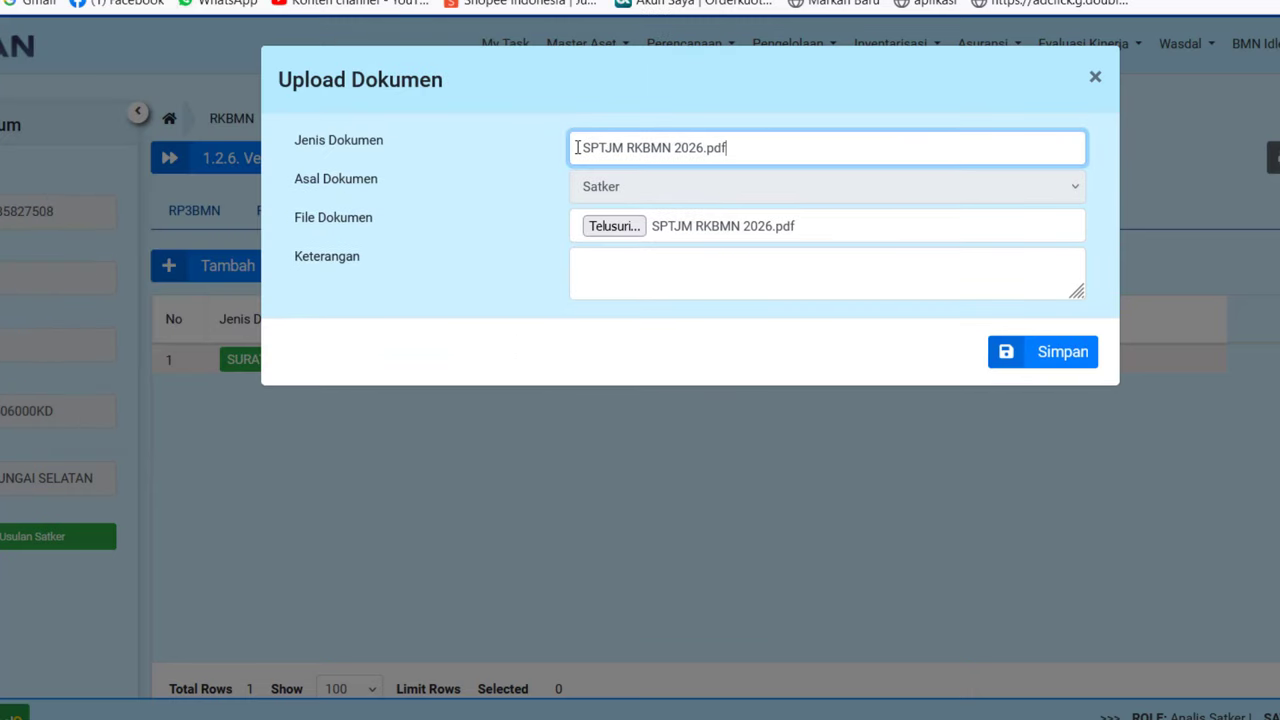
{"action": "key", "text": "BackSpace"}
{"action": "key", "text": "BackSpace"}
{"action": "key", "text": "BackSpace"}
{"action": "left_click", "coordinate": [677, 277]}
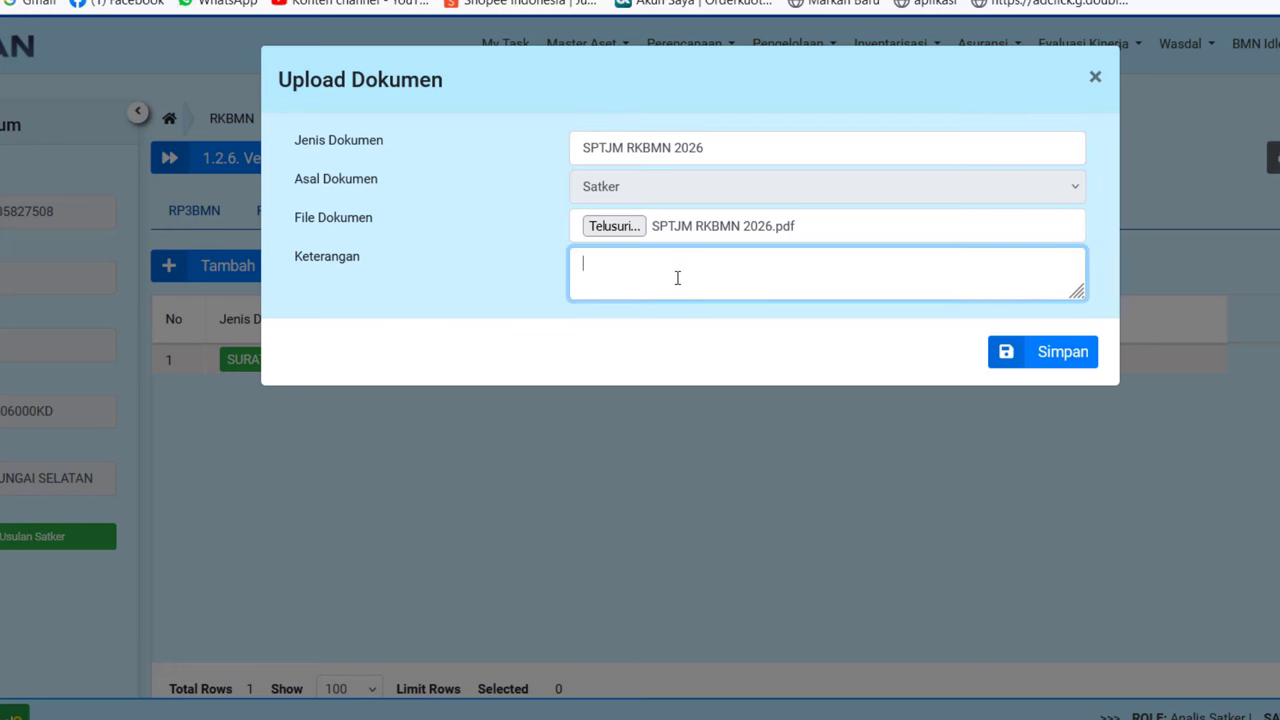
{"action": "key", "text": "ctrl+v"}
{"action": "key", "text": "BackSpace"}
{"action": "key", "text": "BackSpace"}
{"action": "key", "text": "BackSpace"}
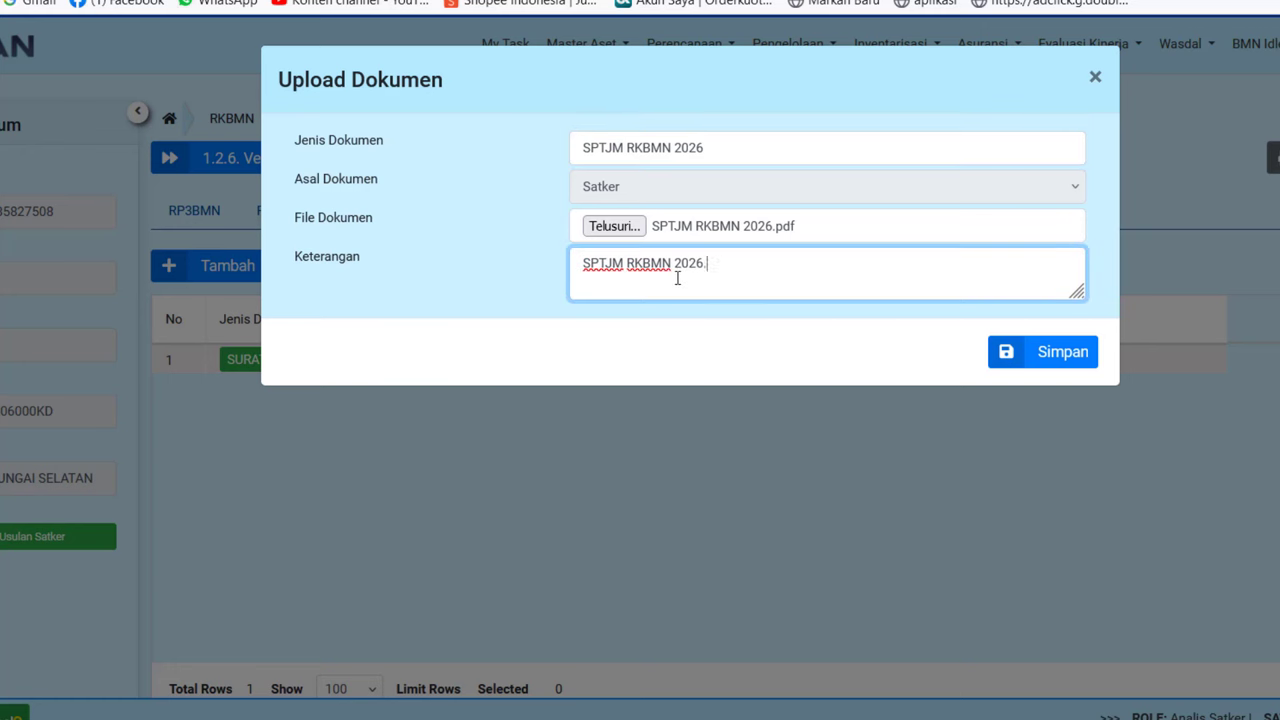
{"action": "left_click", "coordinate": [1066, 360]}
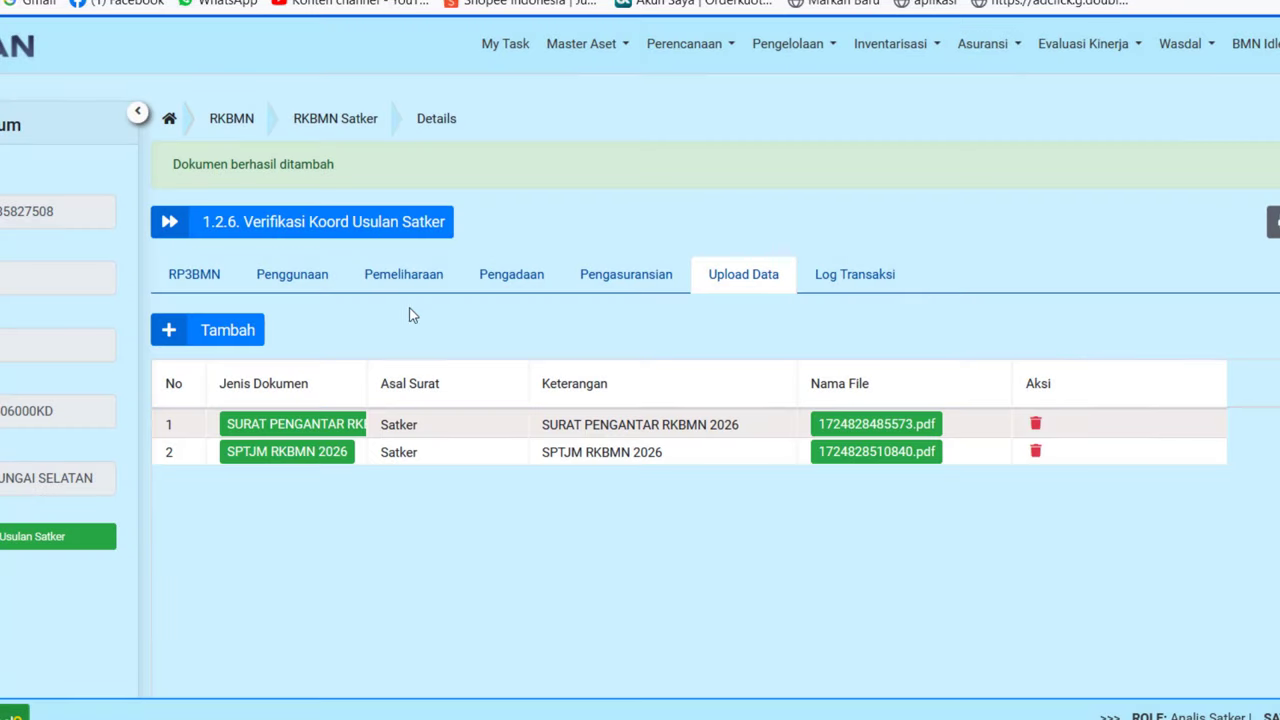
- Start a third document upload and attach the pemeliharaan_52311_belanja_biaya pemeliharaan PDF
{"action": "left_click", "coordinate": [253, 334]}
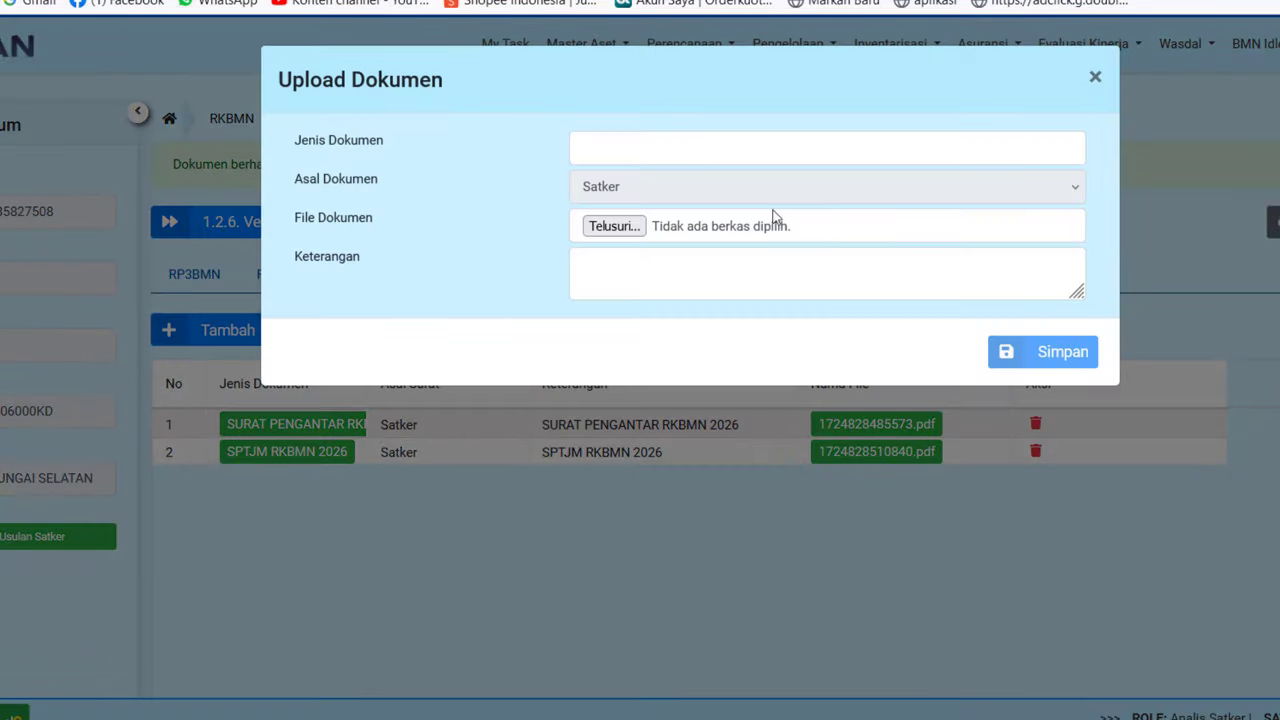
{"action": "left_click", "coordinate": [612, 225]}
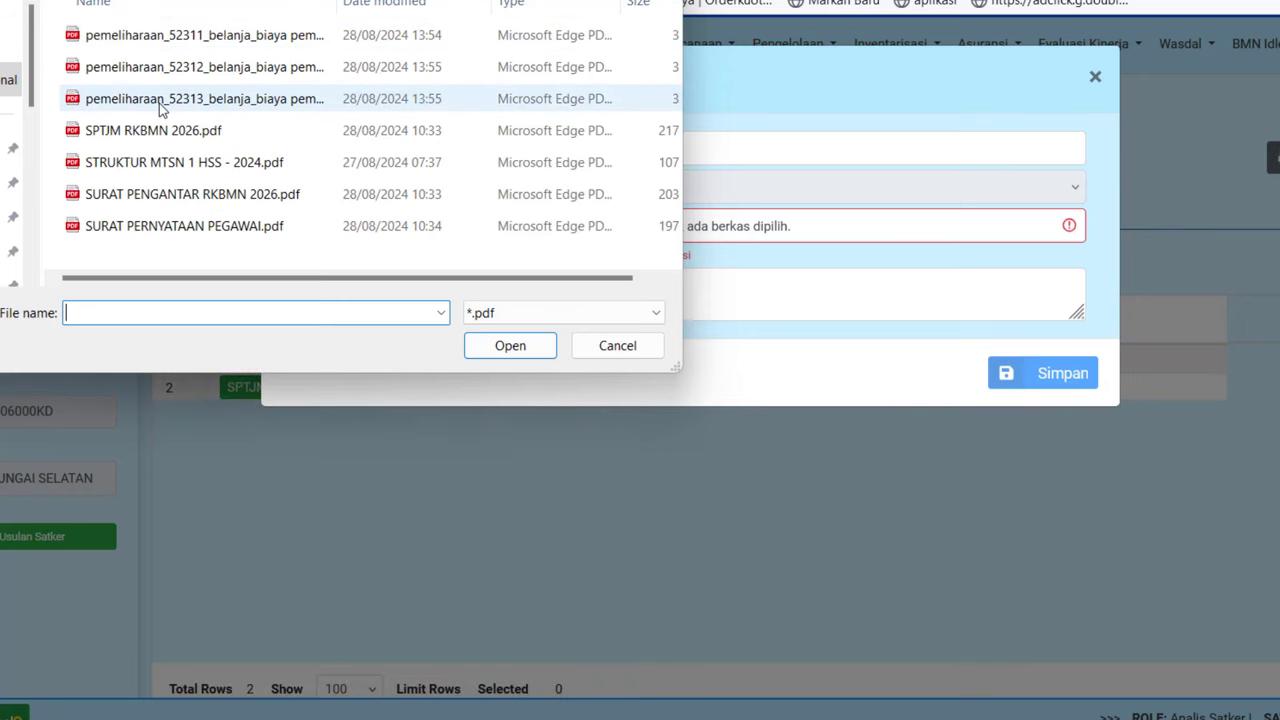
{"action": "left_click", "coordinate": [130, 37]}
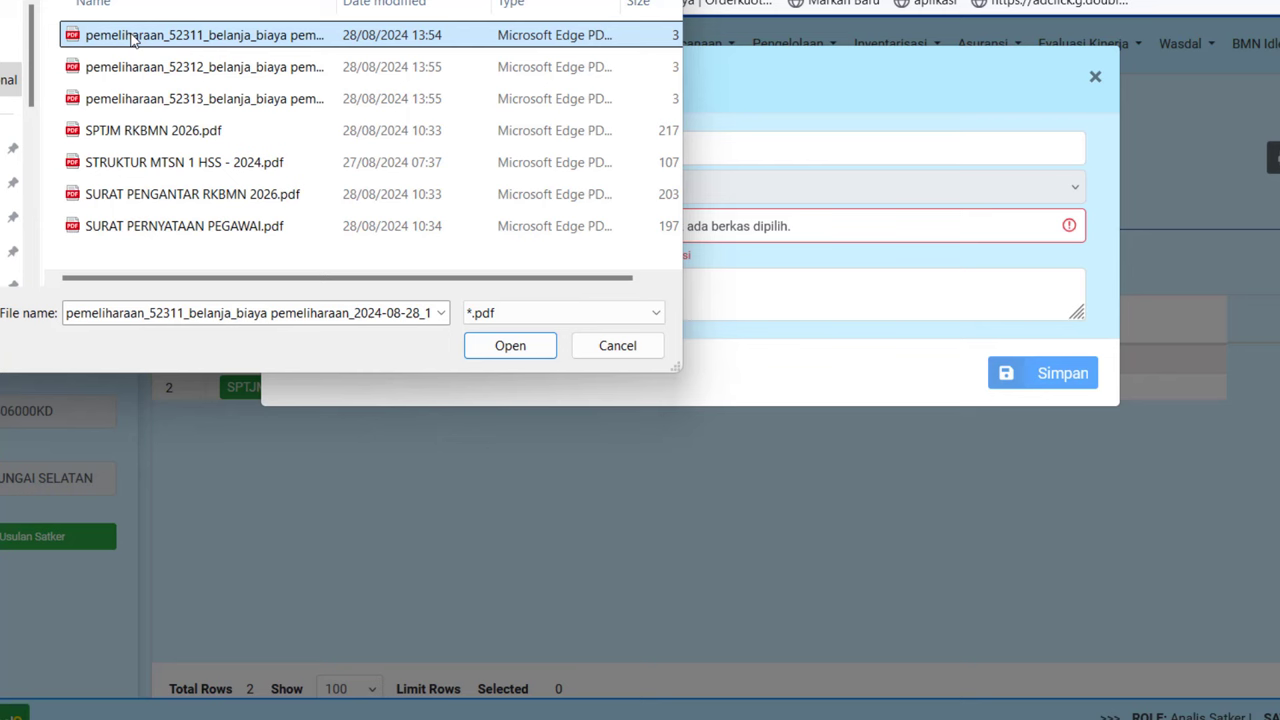
{"action": "key", "text": "Down"}
{"action": "key", "text": "Up"}
{"action": "double_click", "coordinate": [142, 40]}
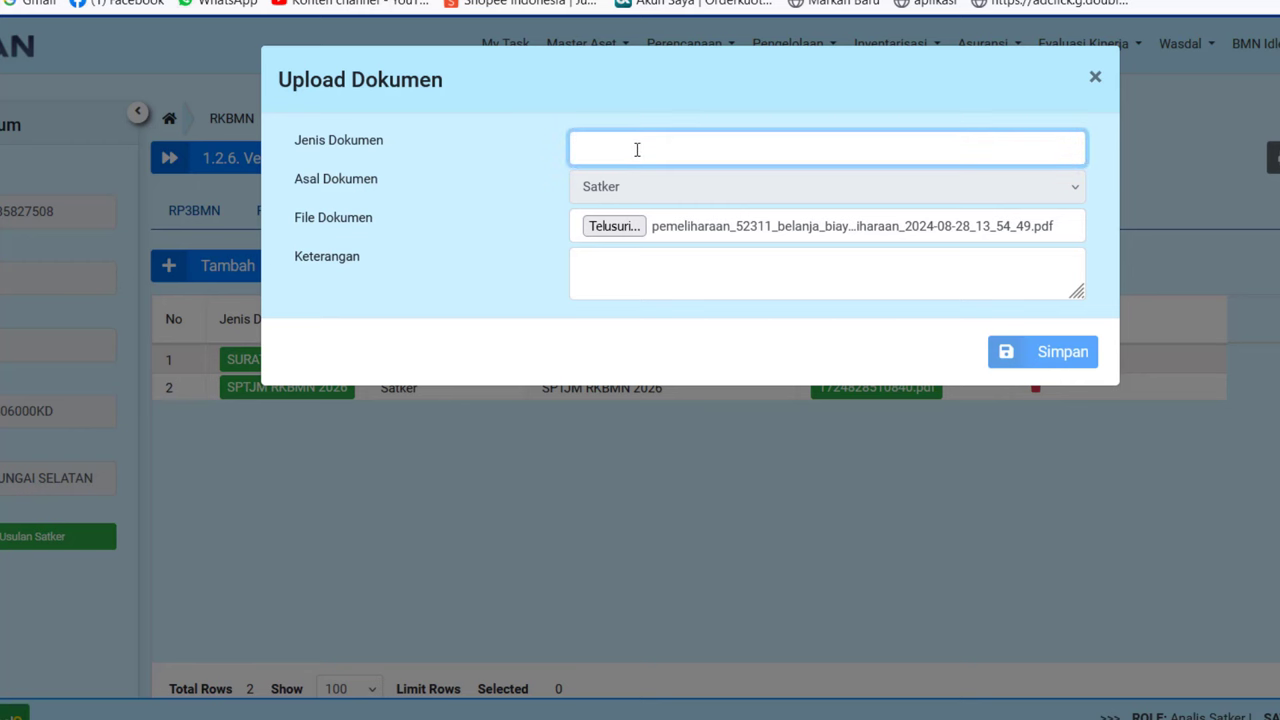
- Set the Jenis Dokumen of the maintenance PDF to "Cetakan Usulan Pemeliharaan"
{"action": "type", "text": "Cetakan Pemel"}
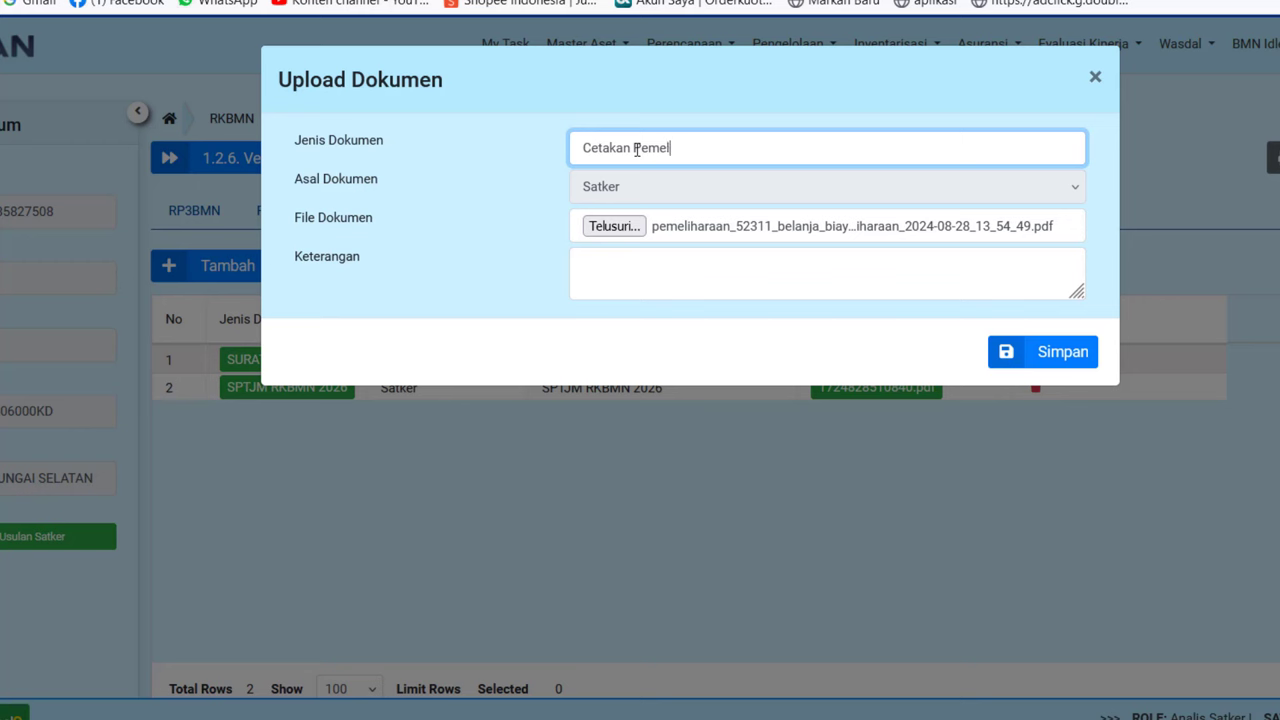
{"action": "type", "text": "i"}
{"action": "key", "text": "BackSpace"}
{"action": "key", "text": "BackSpace"}
{"action": "key", "text": "BackSpace"}
{"action": "key", "text": "BackSpace"}
{"action": "key", "text": "BackSpace"}
{"action": "key", "text": "BackSpace"}
{"action": "type", "text": "Usulan Pemeliharaan"}
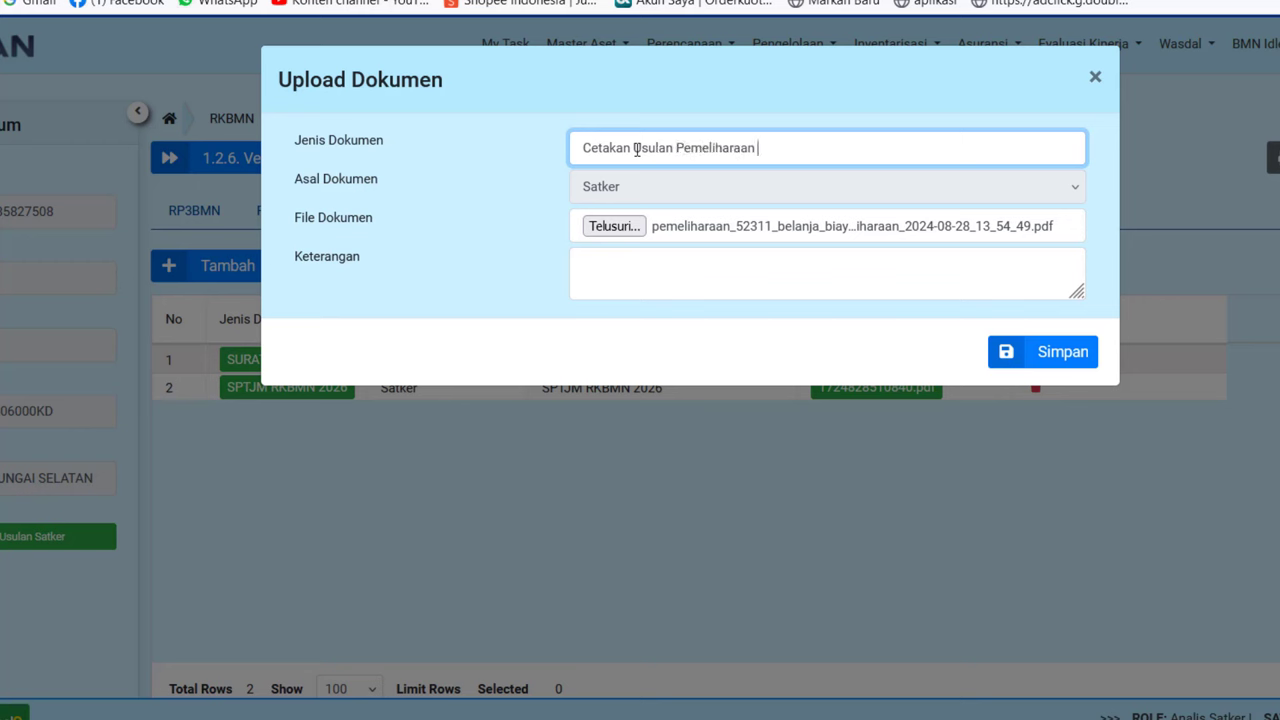
- Copy the Jenis Dokumen text "Cetakan Usulan Pemeliharaan" into Keterangan and save the document
{"action": "left_click_drag", "start_coordinate": [771, 138], "coordinate": [179, 103]}
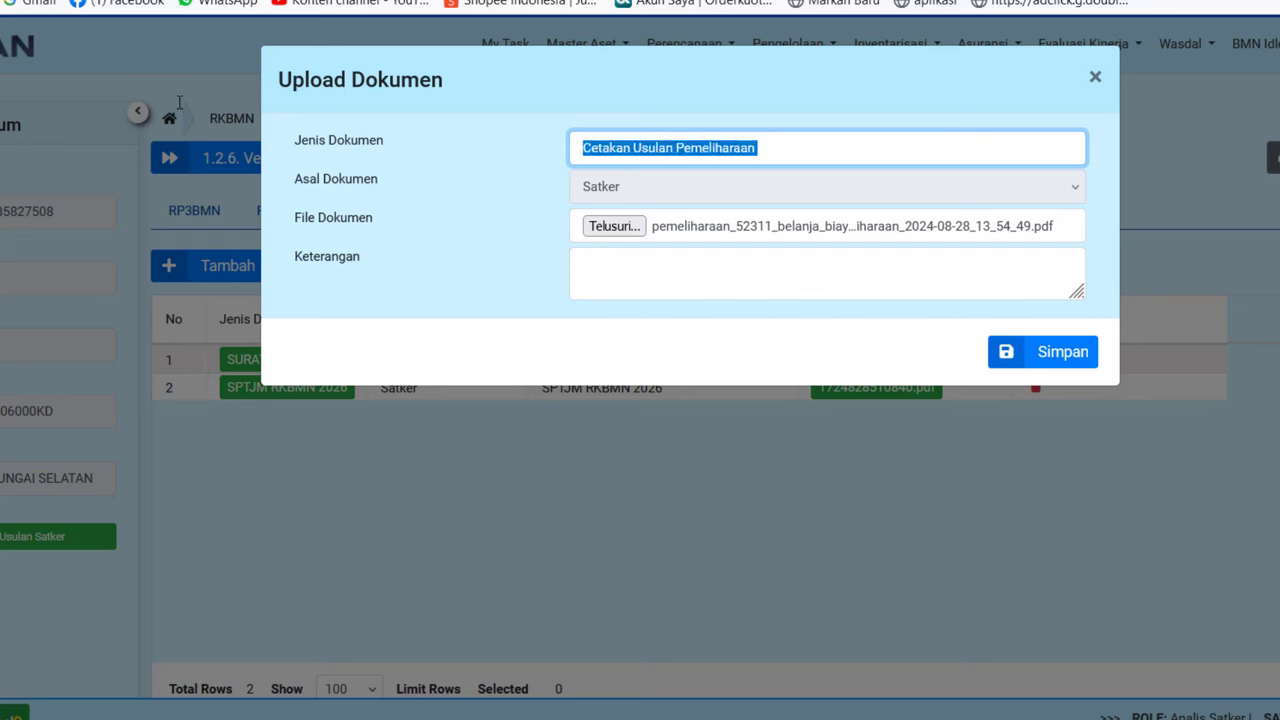
{"action": "key", "text": "ctrl+c"}
{"action": "left_click", "coordinate": [598, 288]}
{"action": "key", "text": "ctrl+v"}
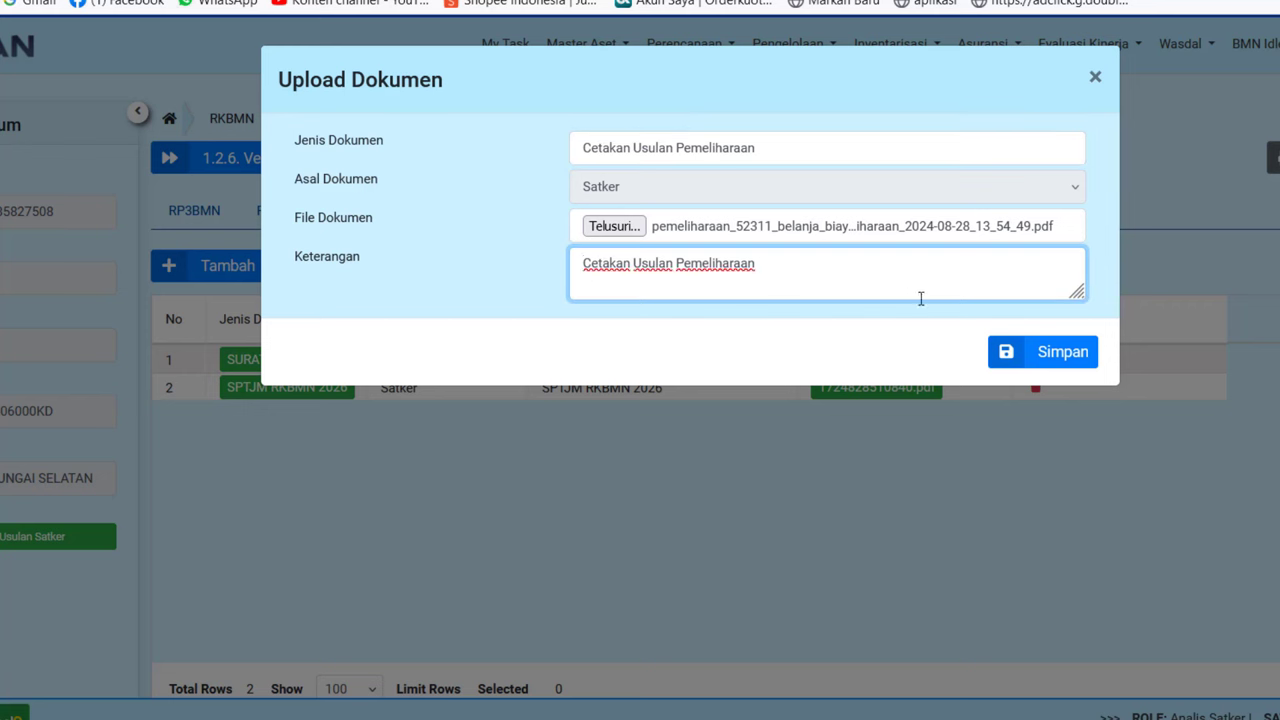
{"action": "left_click", "coordinate": [1062, 352]}
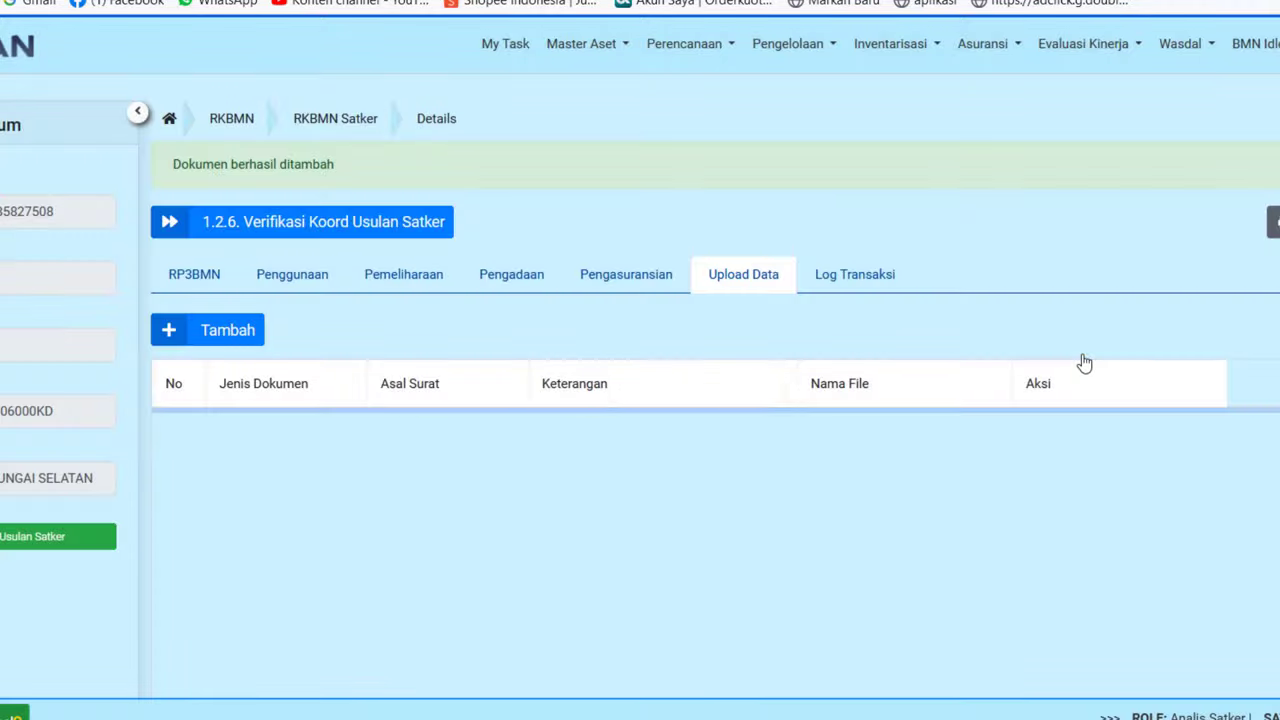
- Start a fourth document upload and attach the pemeliharaan_52313_belanja_biaya pemeliharaan PDF
{"action": "left_click", "coordinate": [255, 345]}
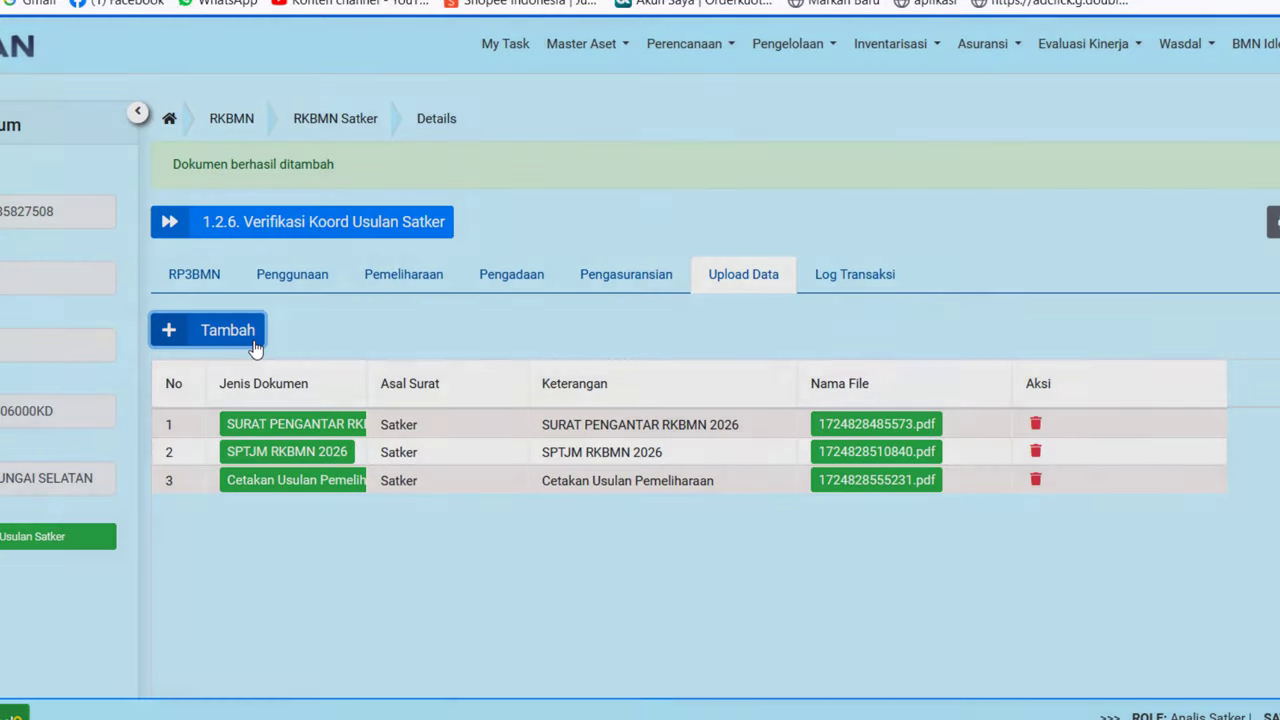
{"action": "left_click", "coordinate": [632, 228]}
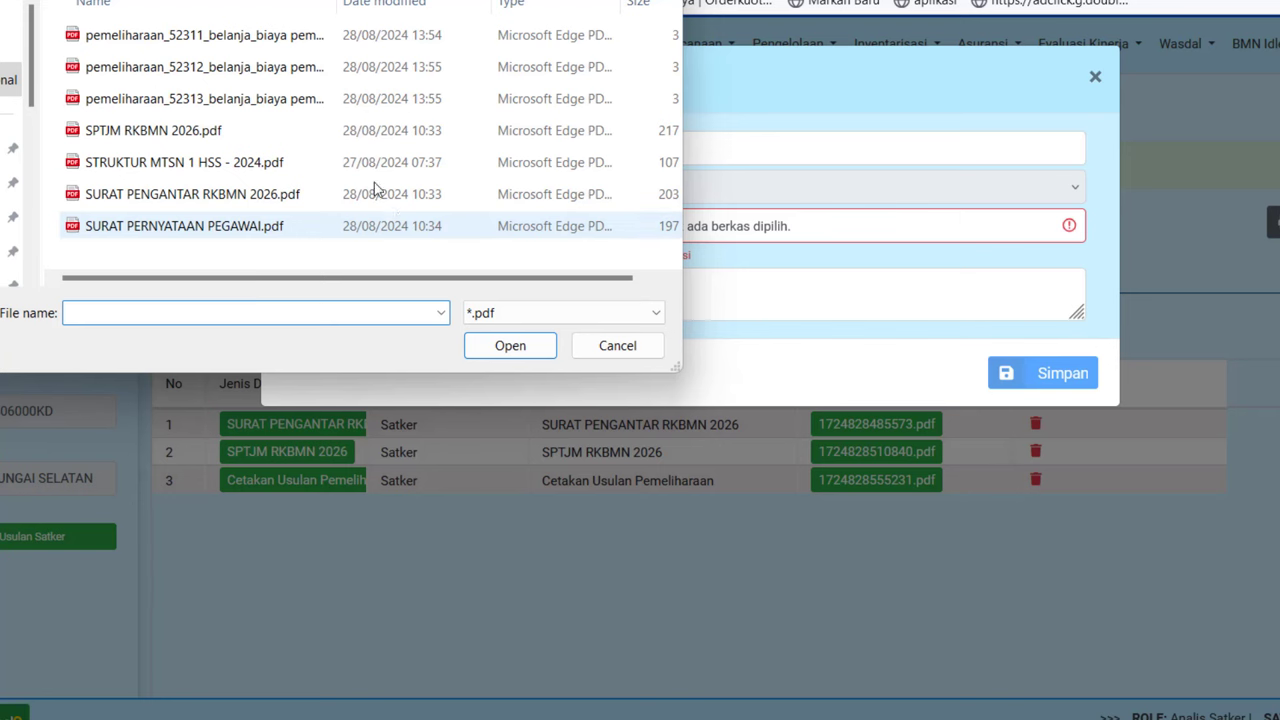
{"action": "double_click", "coordinate": [205, 100]}
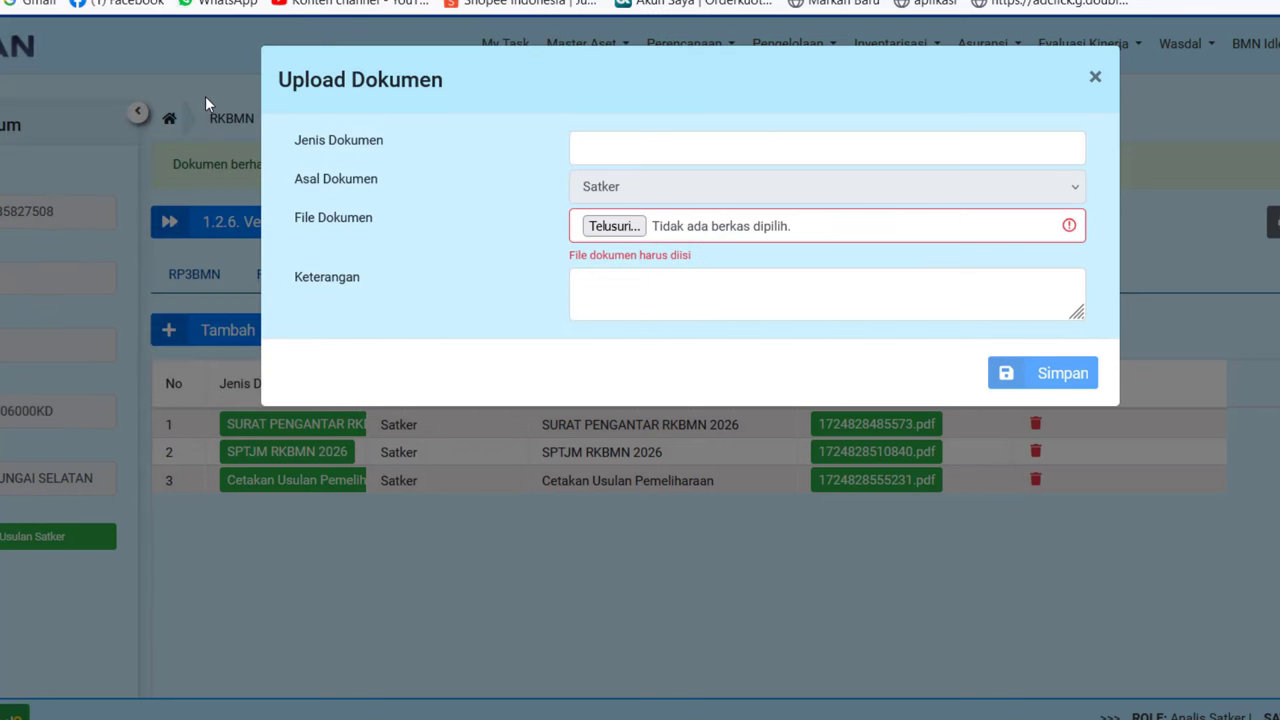
- Fill Jenis Dokumen and Keterangan with "Cetakan Pengadaan Usulan Bangunan" and save the document
{"action": "left_click", "coordinate": [662, 158]}
{"action": "type", "text": "Cetakan"}
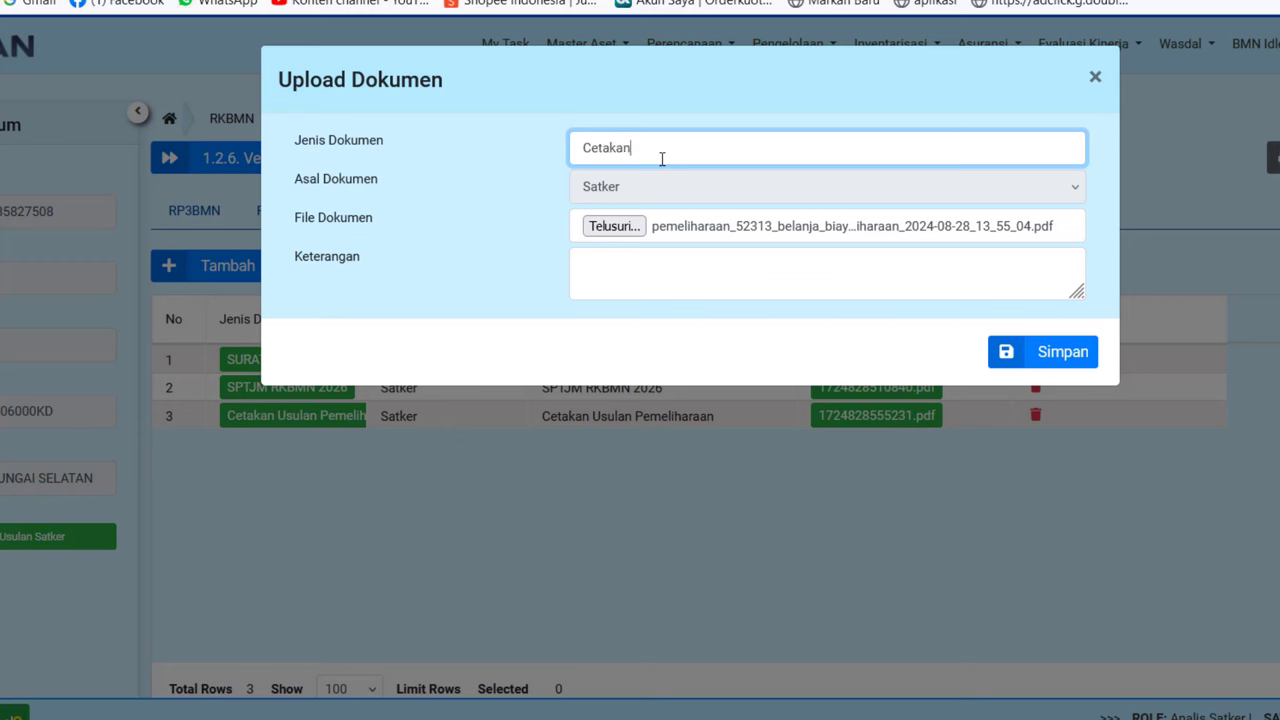
{"action": "type", "text": " Pengadaan Usulan Bangunan"}
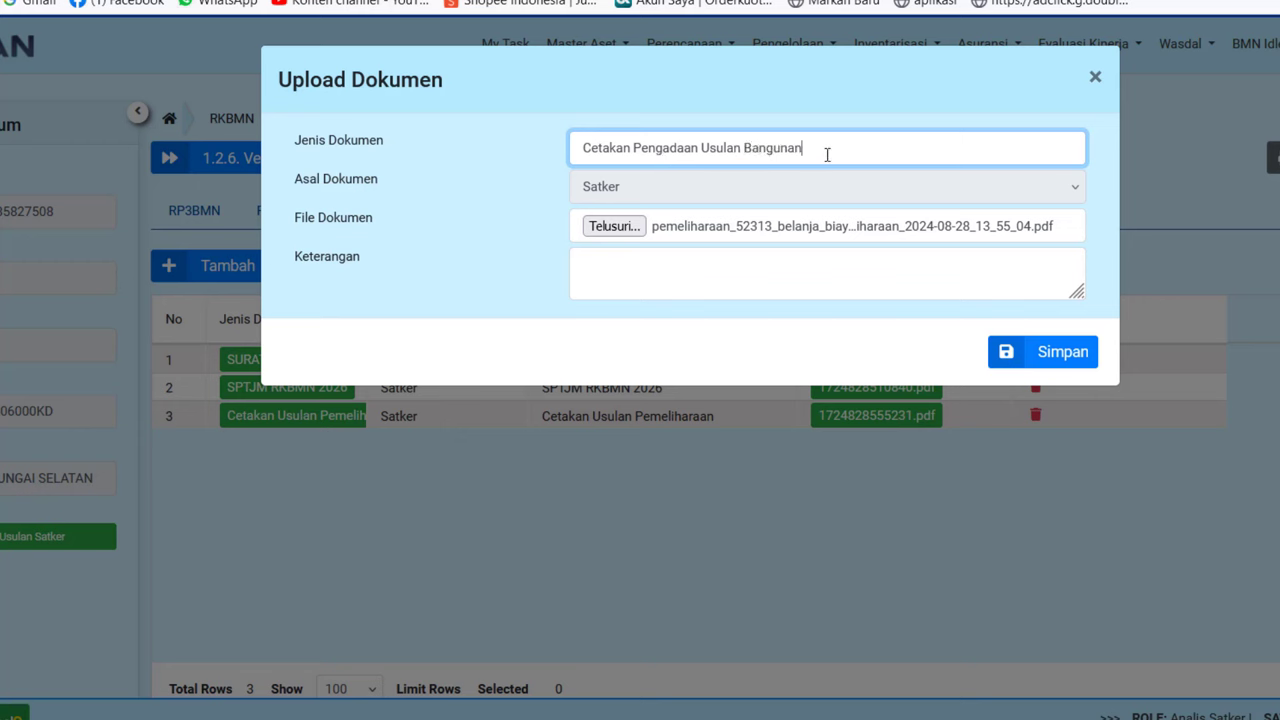
{"action": "left_click_drag", "start_coordinate": [829, 154], "coordinate": [273, 113]}
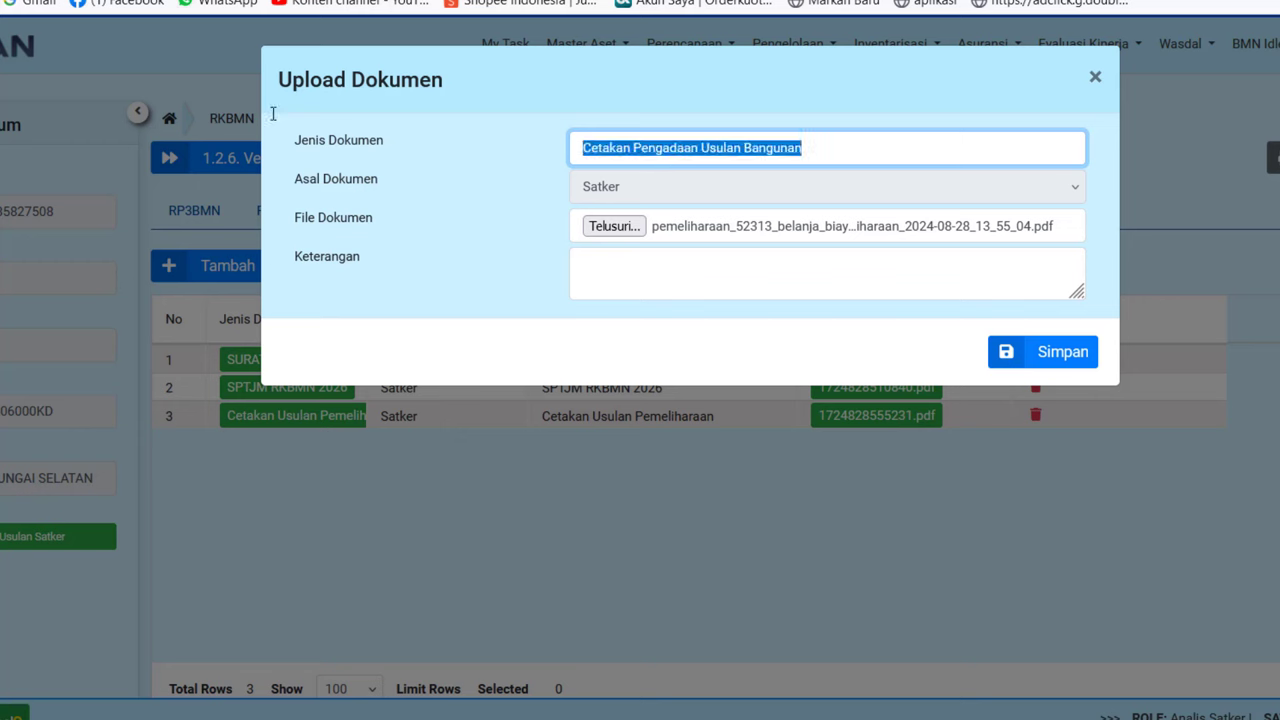
{"action": "left_click", "coordinate": [627, 280]}
{"action": "key", "text": "ctrl+v"}
{"action": "left_click", "coordinate": [1066, 355]}
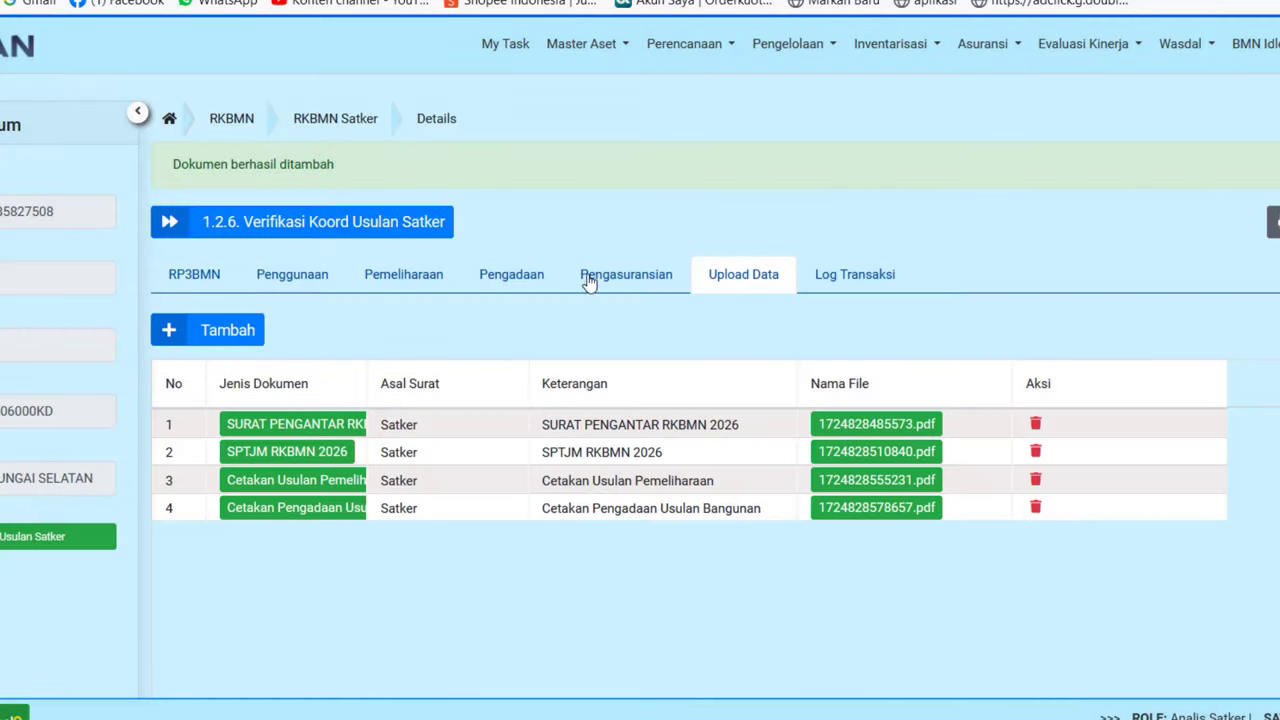
- Start a fifth document upload, attach SURAT PERNYATAAN PEGAWAI.pdf and copy its file name
{"action": "left_click", "coordinate": [232, 334]}
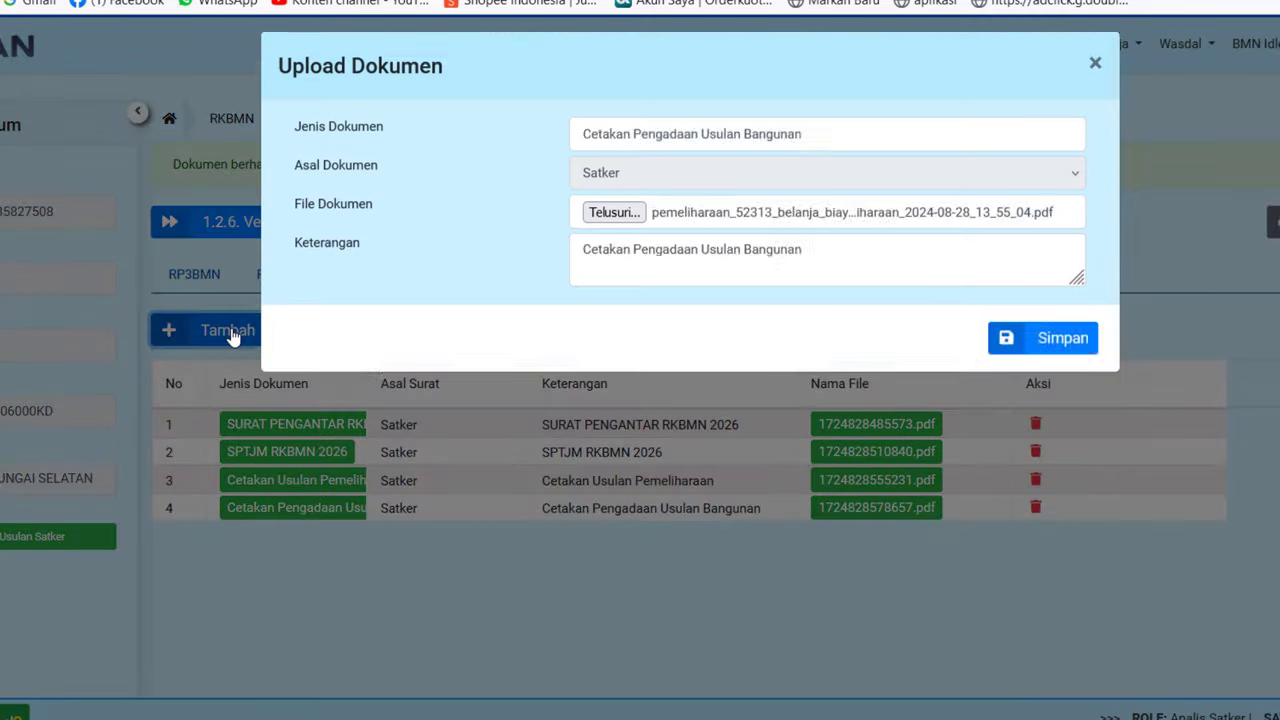
{"action": "left_click", "coordinate": [614, 225]}
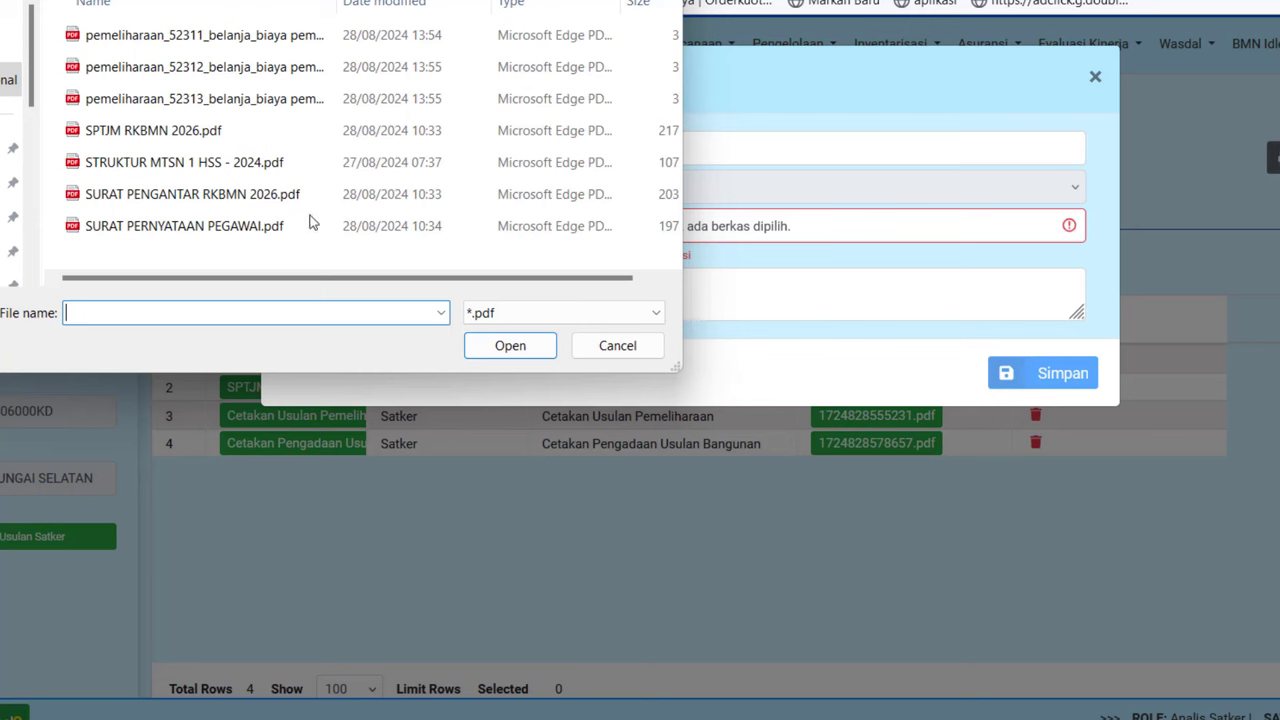
{"action": "double_click", "coordinate": [212, 227]}
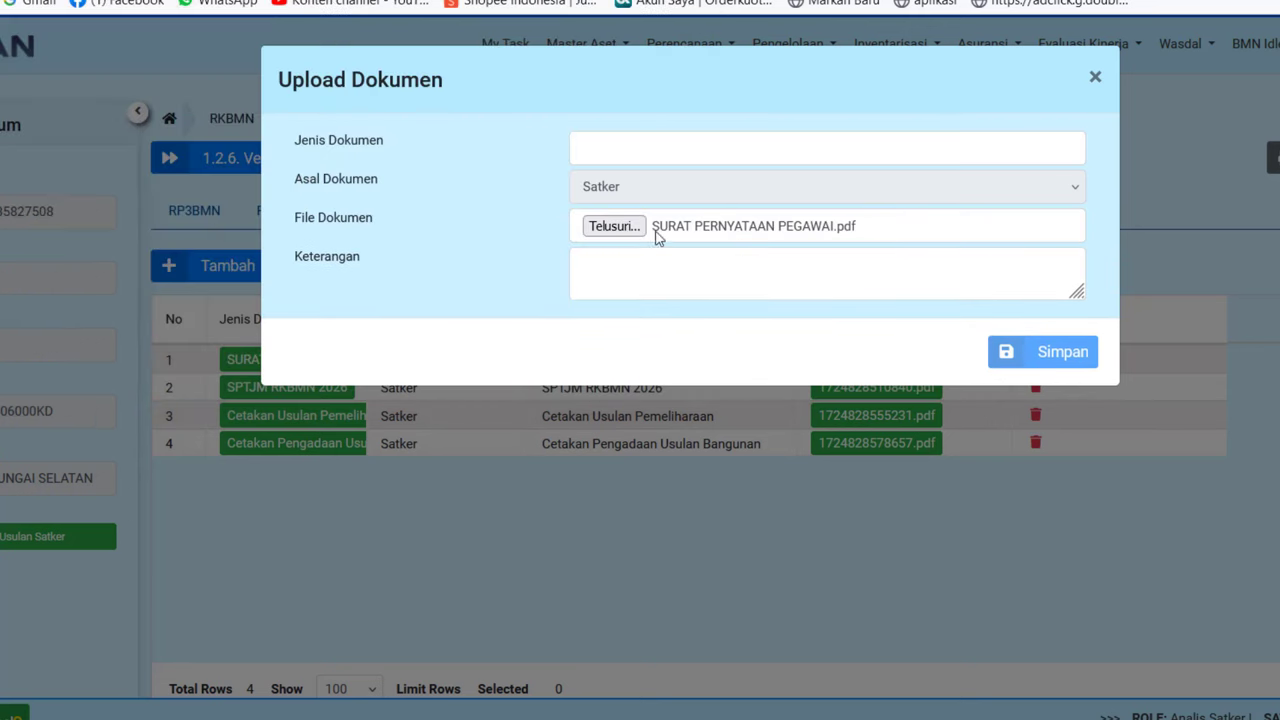
{"action": "left_click", "coordinate": [622, 232]}
{"action": "left_click", "coordinate": [170, 227]}
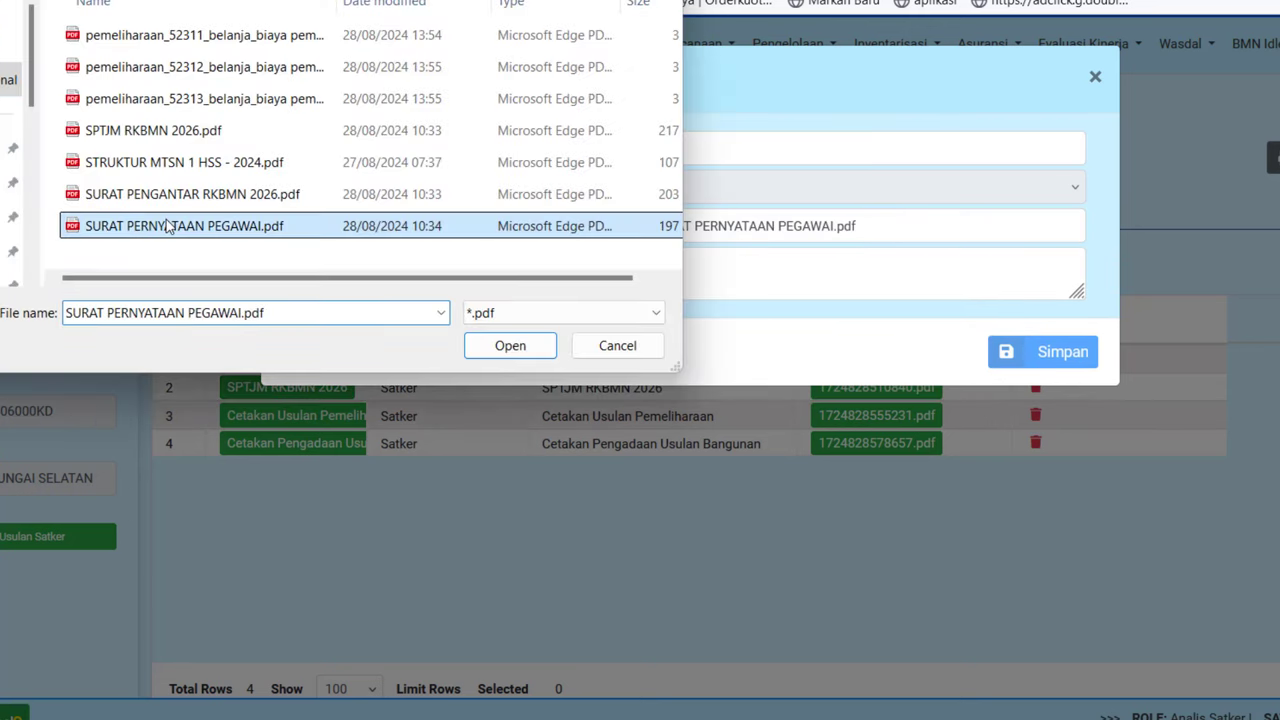
{"action": "left_click", "coordinate": [294, 315]}
{"action": "key", "text": "ctrl+c"}
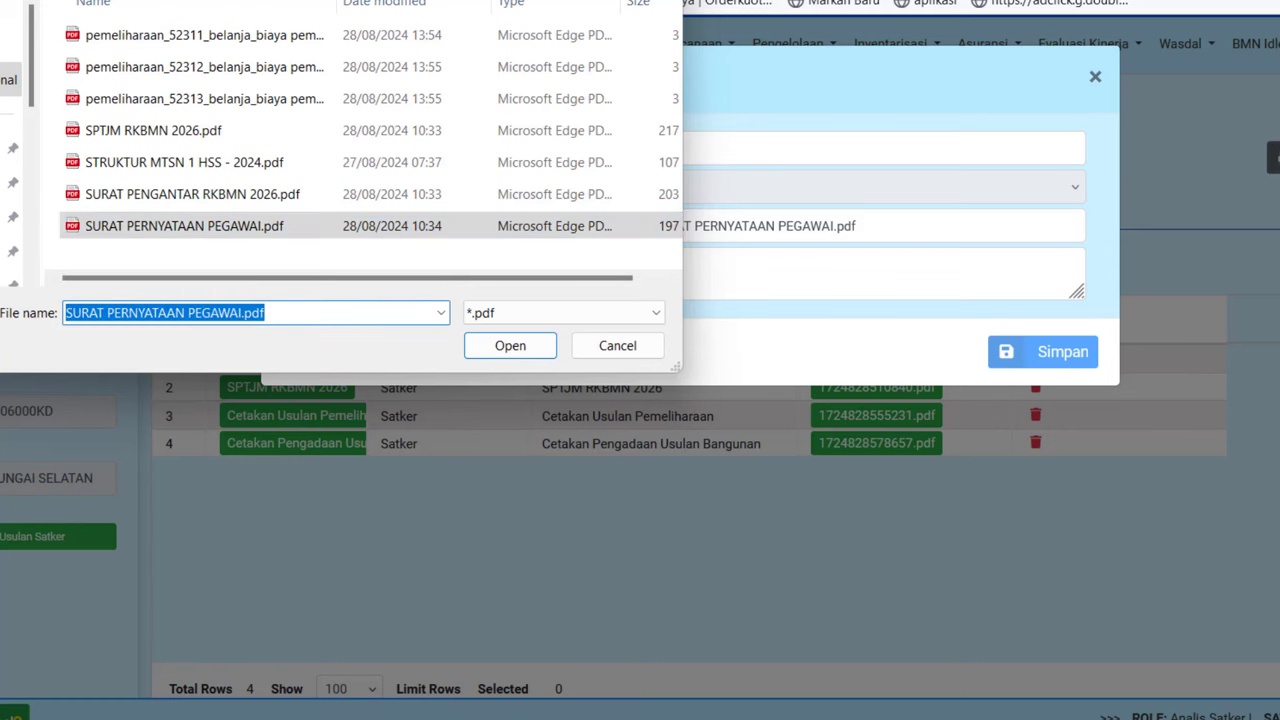
{"action": "left_click", "coordinate": [512, 348]}
- Paste the file name into Jenis Dokumen and edit it to "SURAT PERNYATAAN JUMLAH PEGAWAI"
{"action": "left_click", "coordinate": [665, 150]}
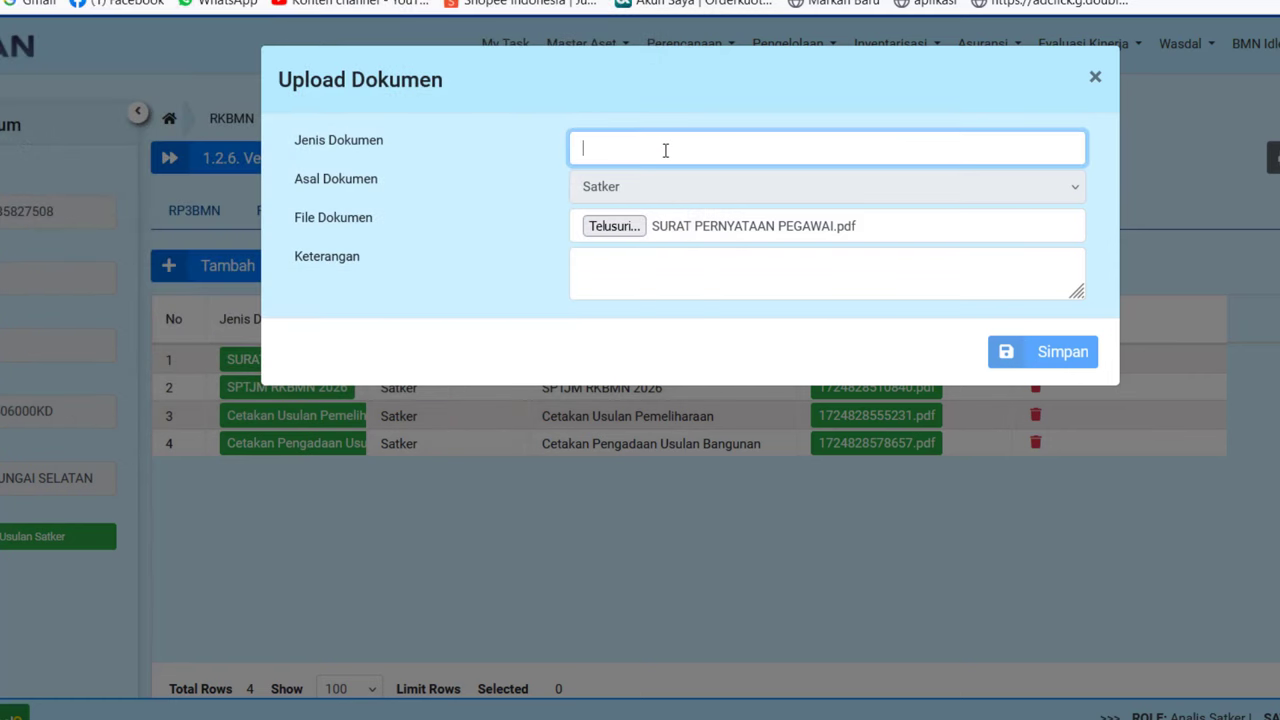
{"action": "key", "text": "ctrl+v"}
{"action": "left_click", "coordinate": [710, 147]}
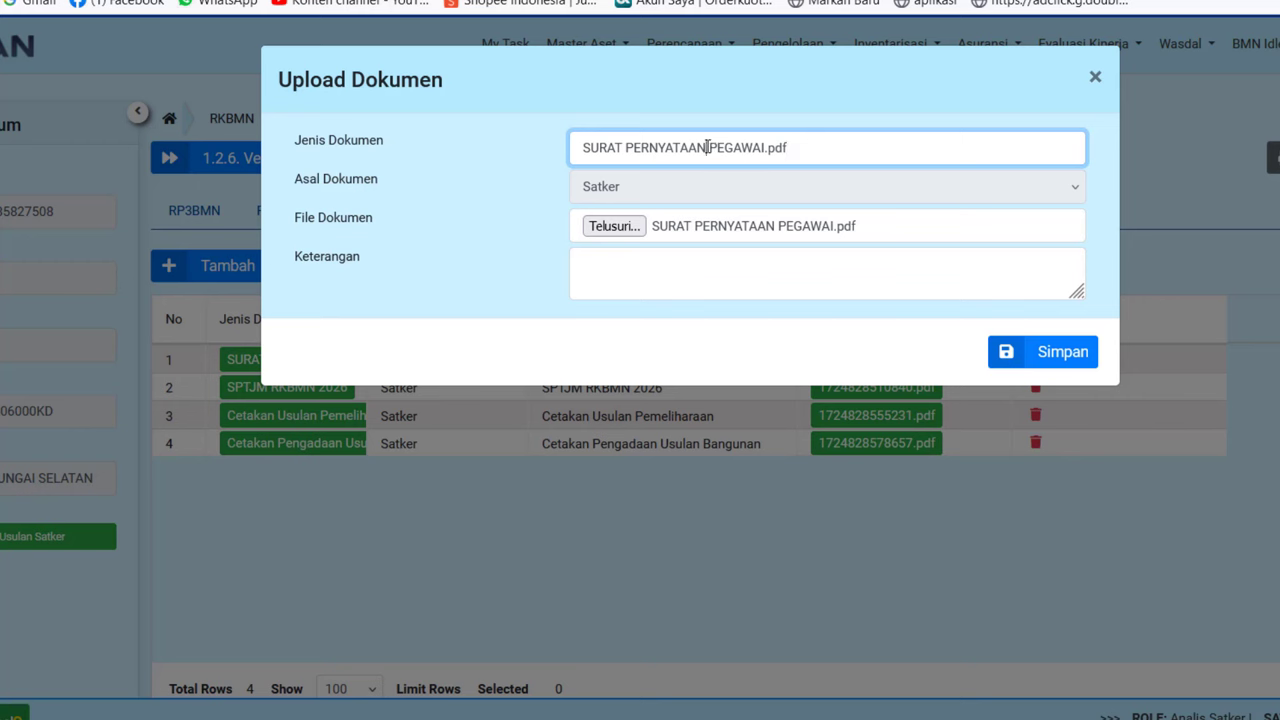
{"action": "type", "text": "JUML "}
{"action": "type", "text": "AH"}
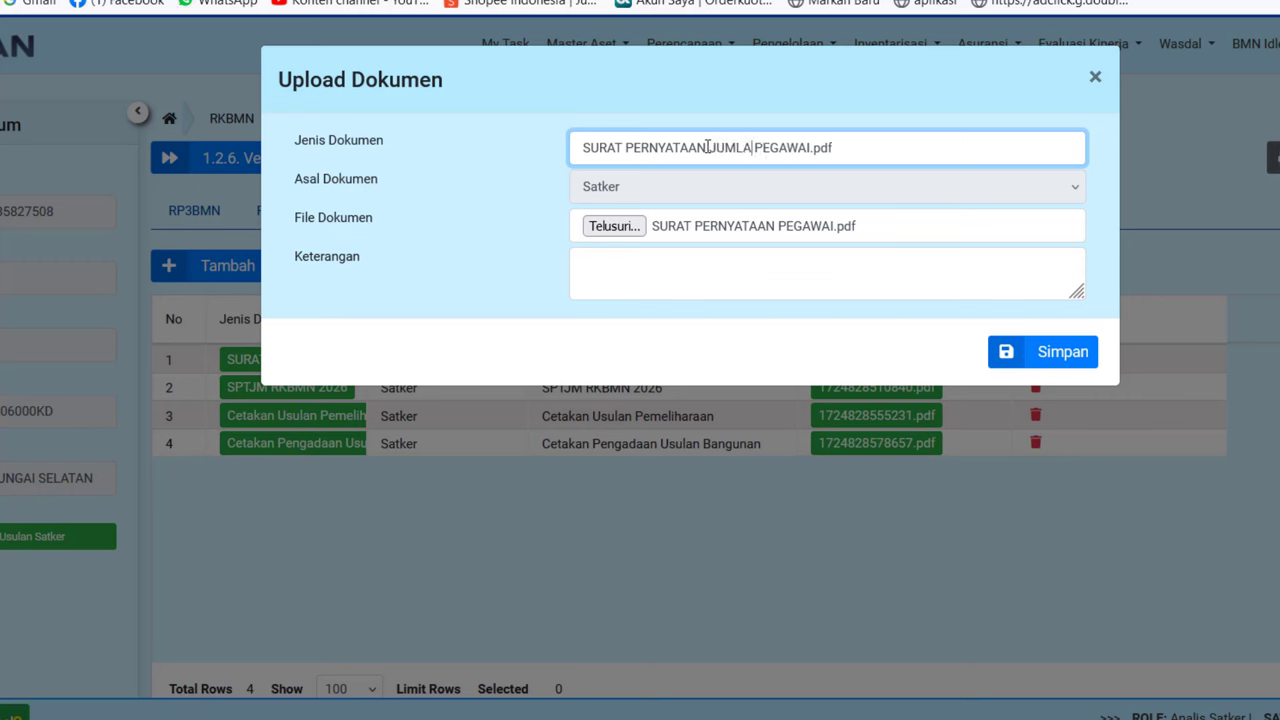
{"action": "key", "text": "BackSpace"}
{"action": "key", "text": "BackSpace"}
{"action": "key", "text": "BackSpace"}
{"action": "key", "text": "BackSpace"}
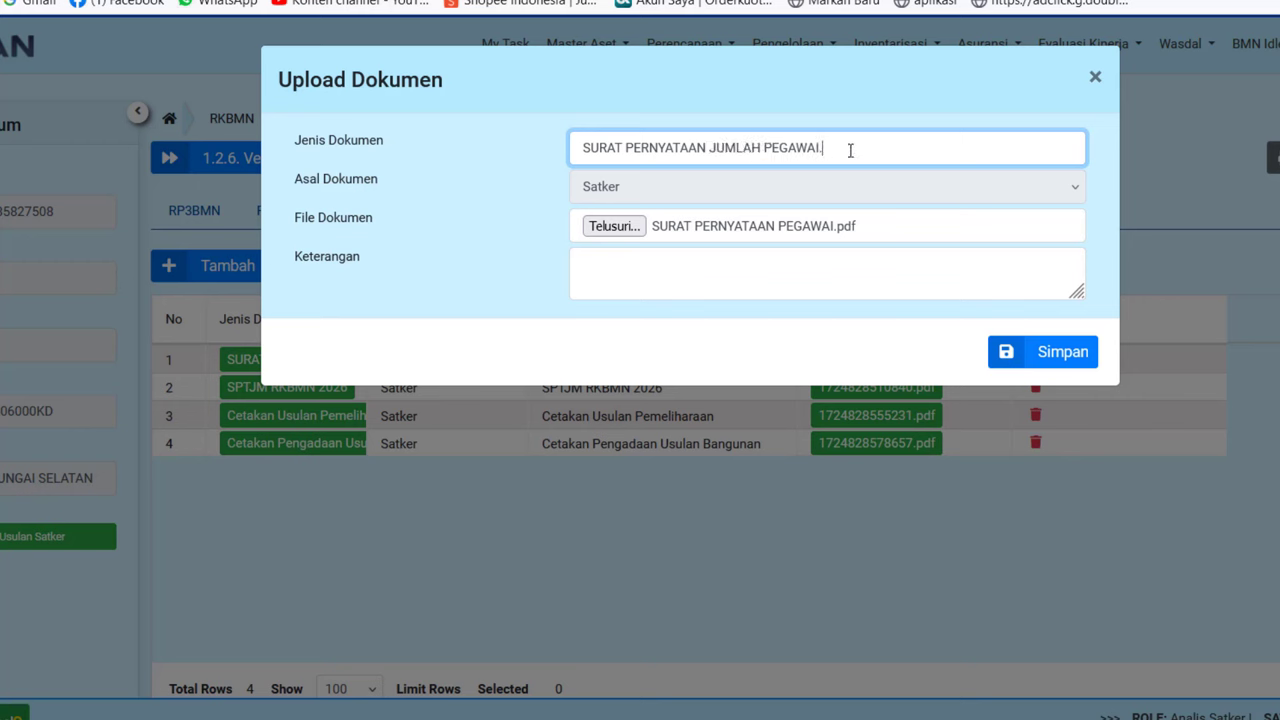
- Copy the Jenis Dokumen text "SURAT PERNYATAAN JUMLAH PEGAWAI" into Keterangan and save the document
{"action": "left_click_drag", "start_coordinate": [849, 149], "coordinate": [420, 113]}
{"action": "key", "text": "ctrl+c"}
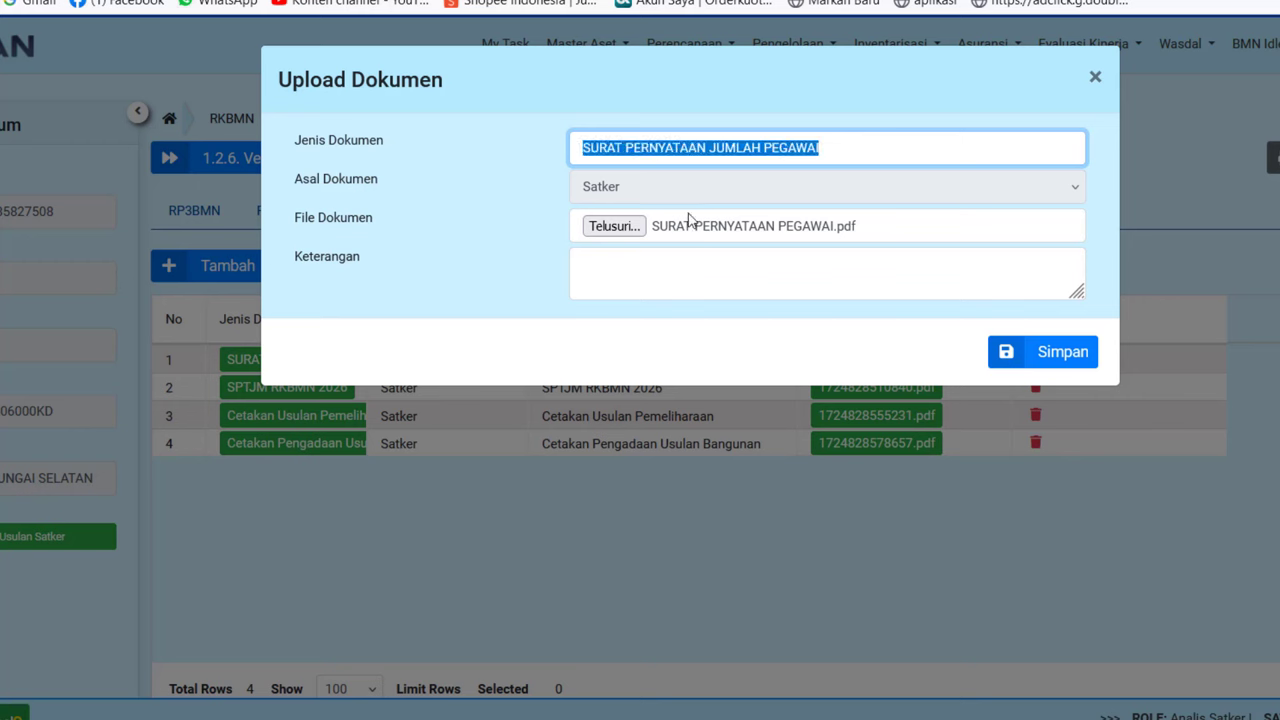
{"action": "left_click", "coordinate": [673, 281]}
{"action": "key", "text": "ctrl+v"}
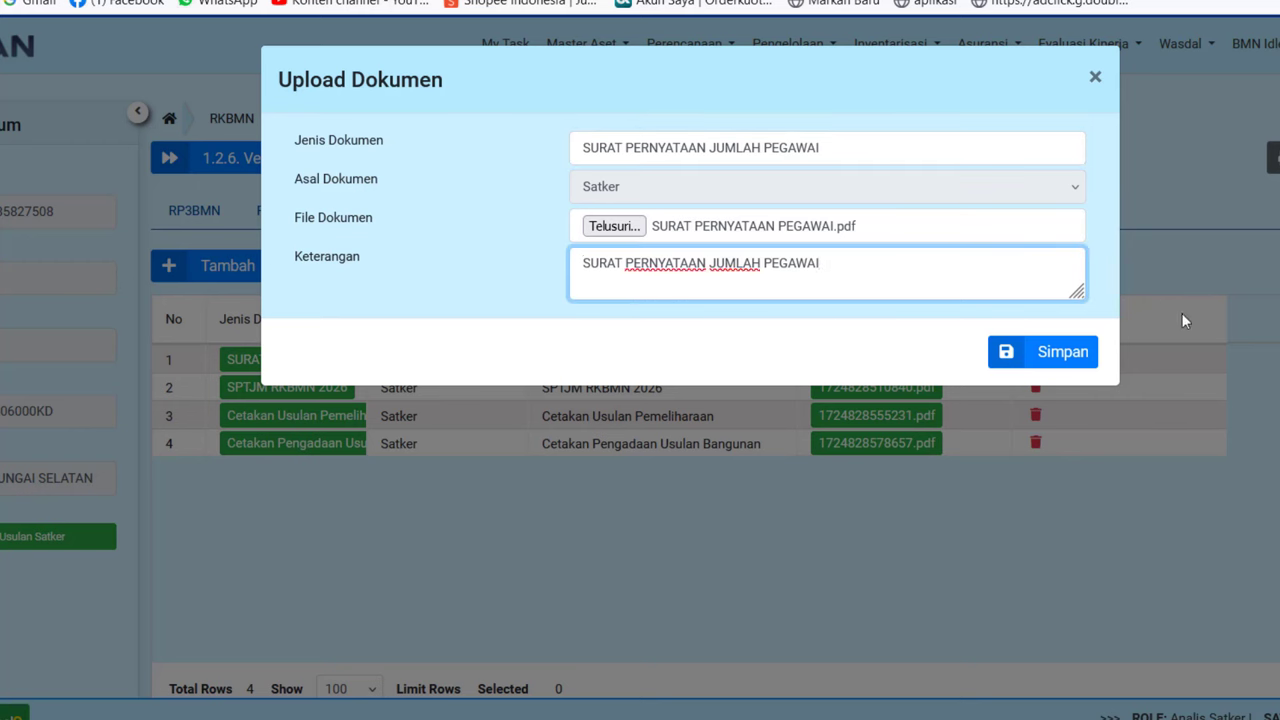
{"action": "left_click", "coordinate": [1066, 355]}
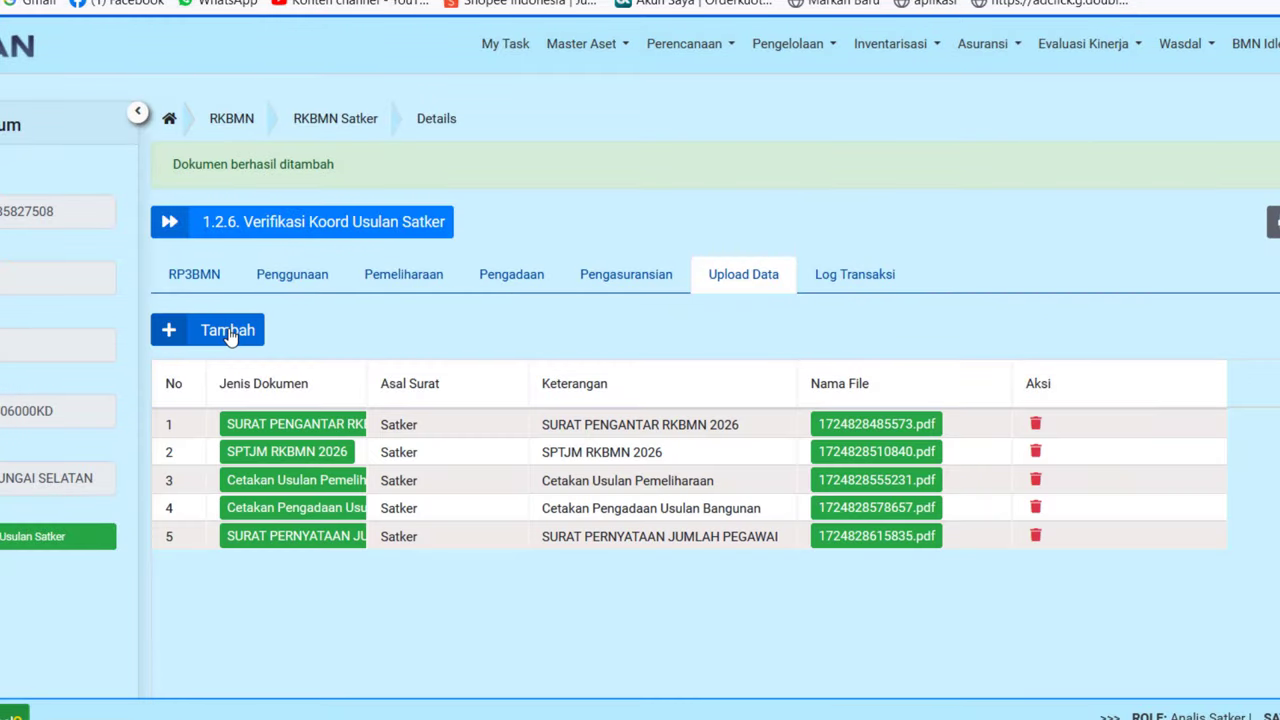
- Start a sixth document upload, attach STRUKTUR MTSN 1 HSS - 2024.pdf and copy its file name
{"action": "left_click", "coordinate": [229, 336]}
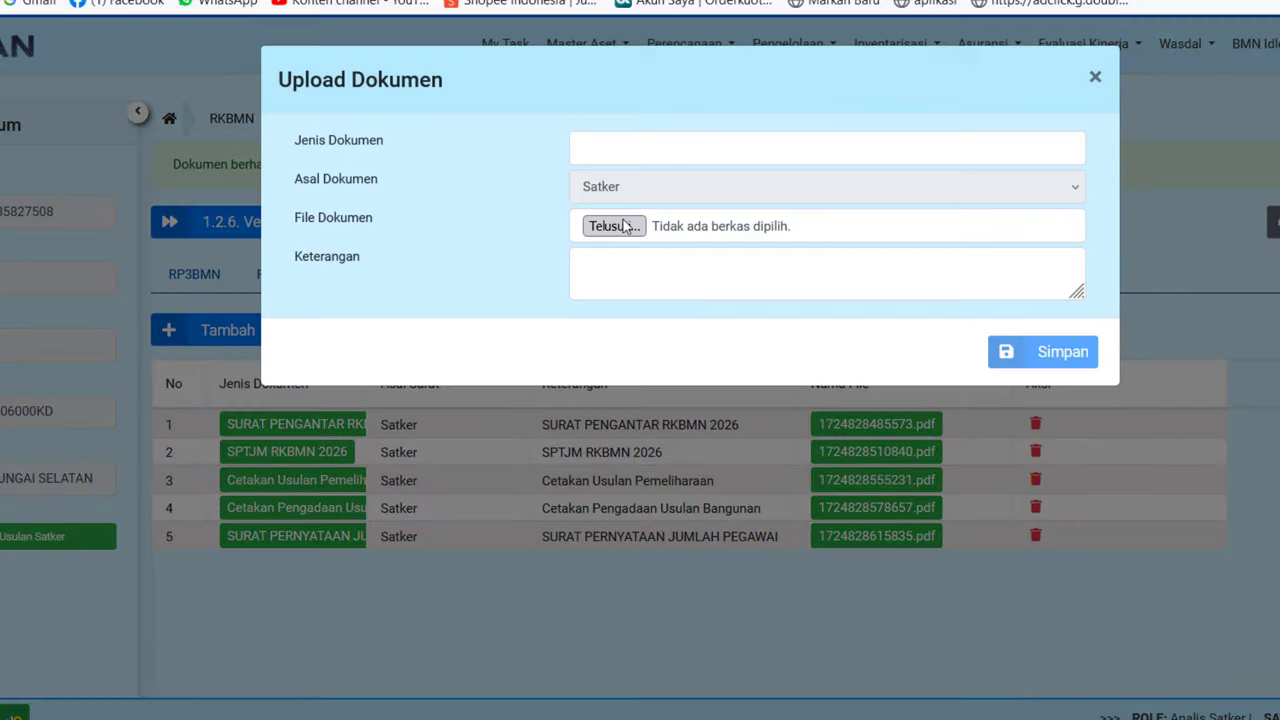
{"action": "left_click", "coordinate": [612, 226]}
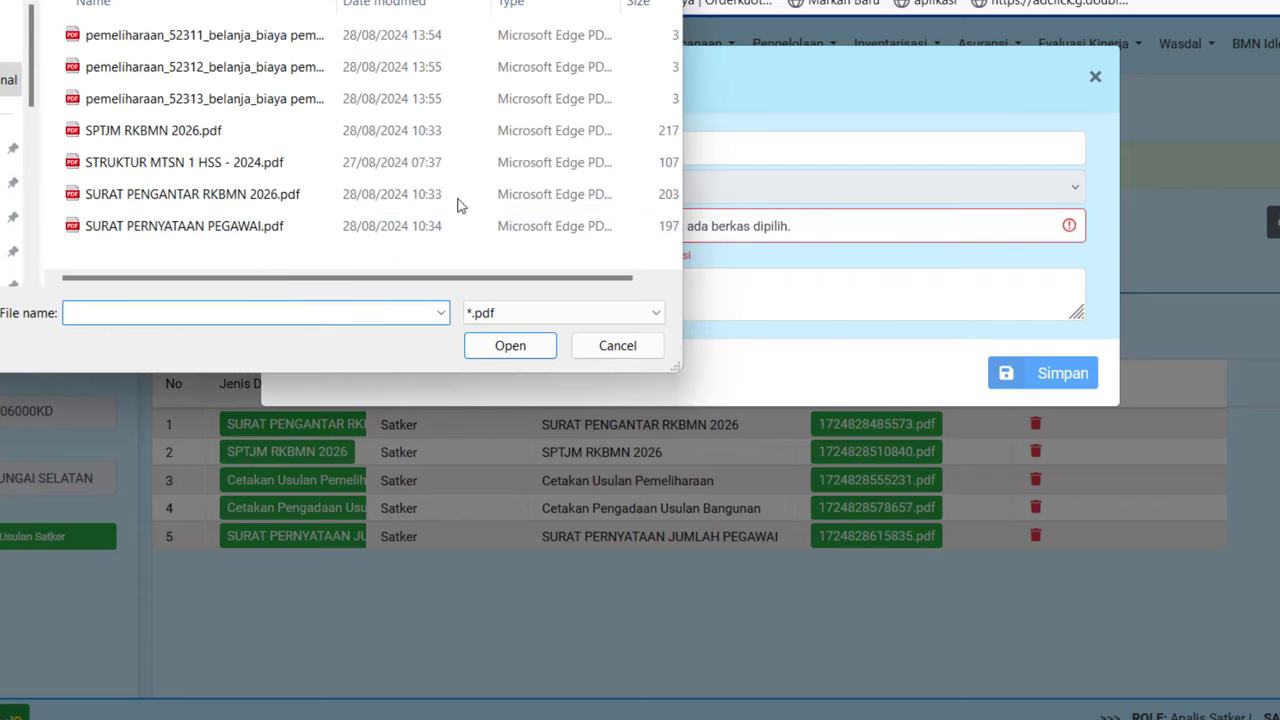
{"action": "left_click", "coordinate": [125, 162]}
{"action": "left_click", "coordinate": [268, 313]}
{"action": "key", "text": "ctrl+c"}
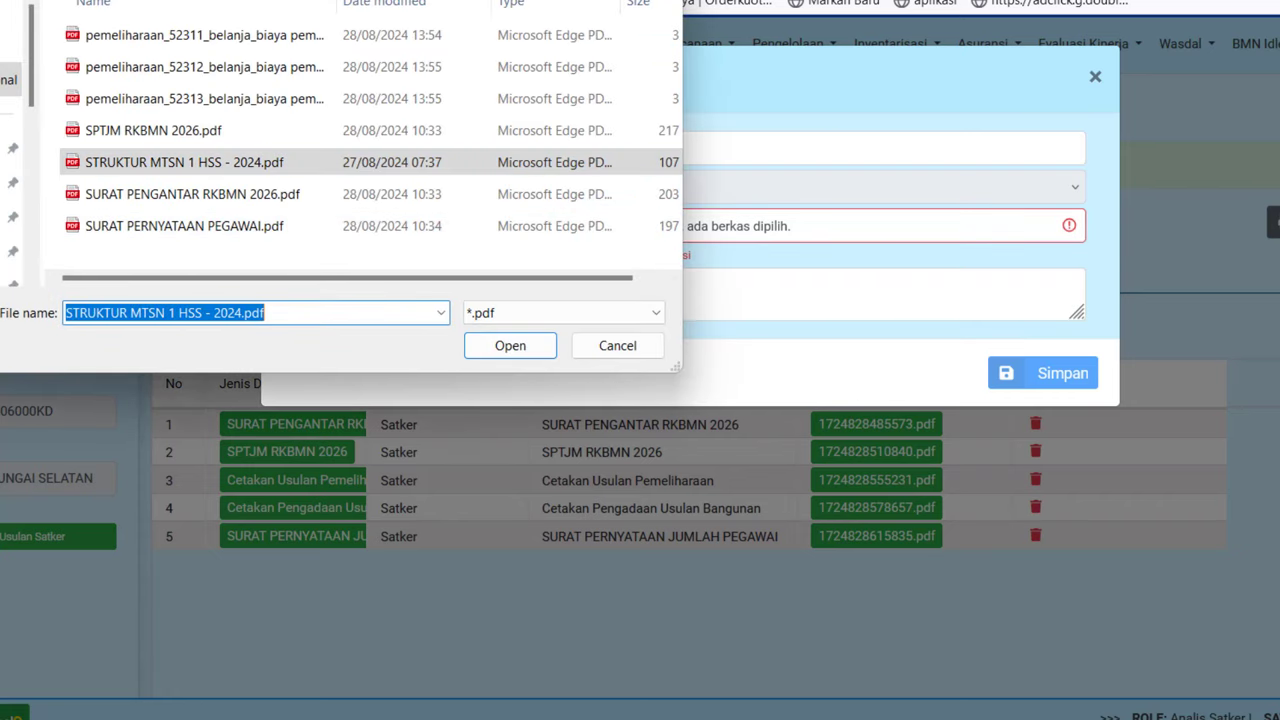
{"action": "left_click", "coordinate": [510, 345]}
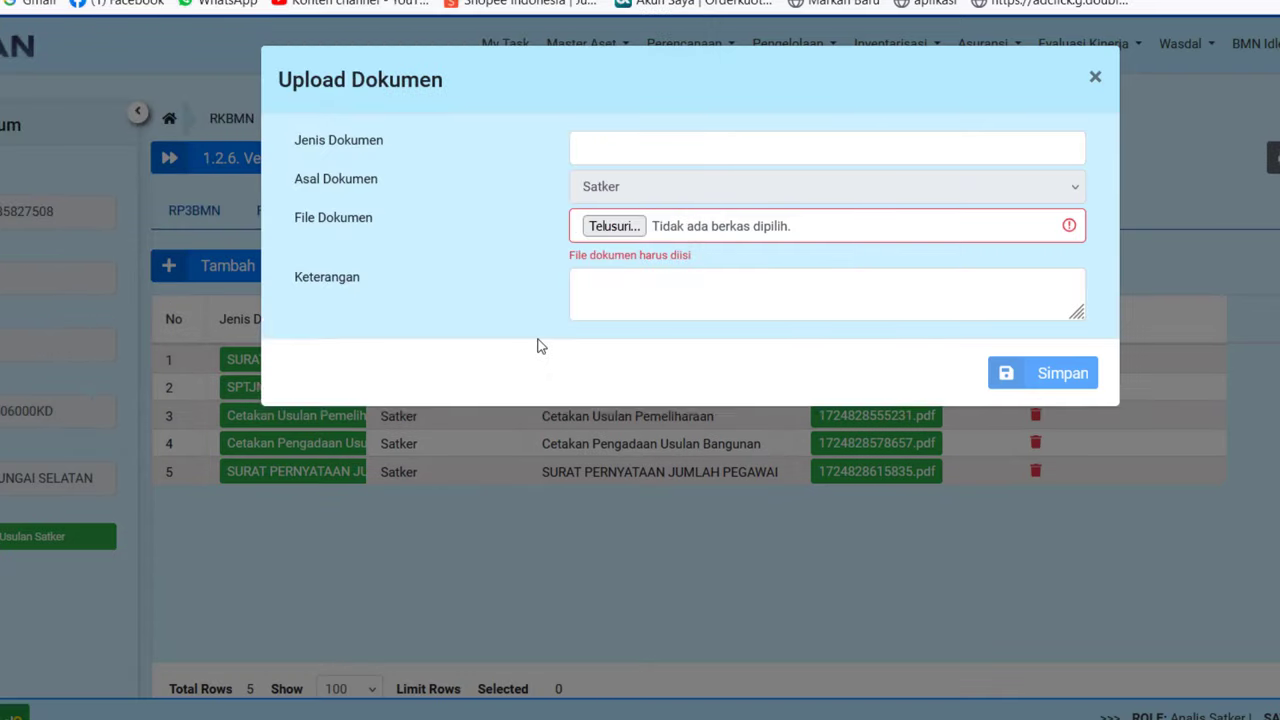
- Fill Jenis Dokumen and Keterangan with "STRUKTUR MTSN 1 HSS - 2024" without the file extension and save the document
{"action": "left_click", "coordinate": [597, 155]}
{"action": "key", "text": "ctrl+v"}
{"action": "key", "text": "BackSpace"}
{"action": "key", "text": "BackSpace"}
{"action": "key", "text": "BackSpace"}
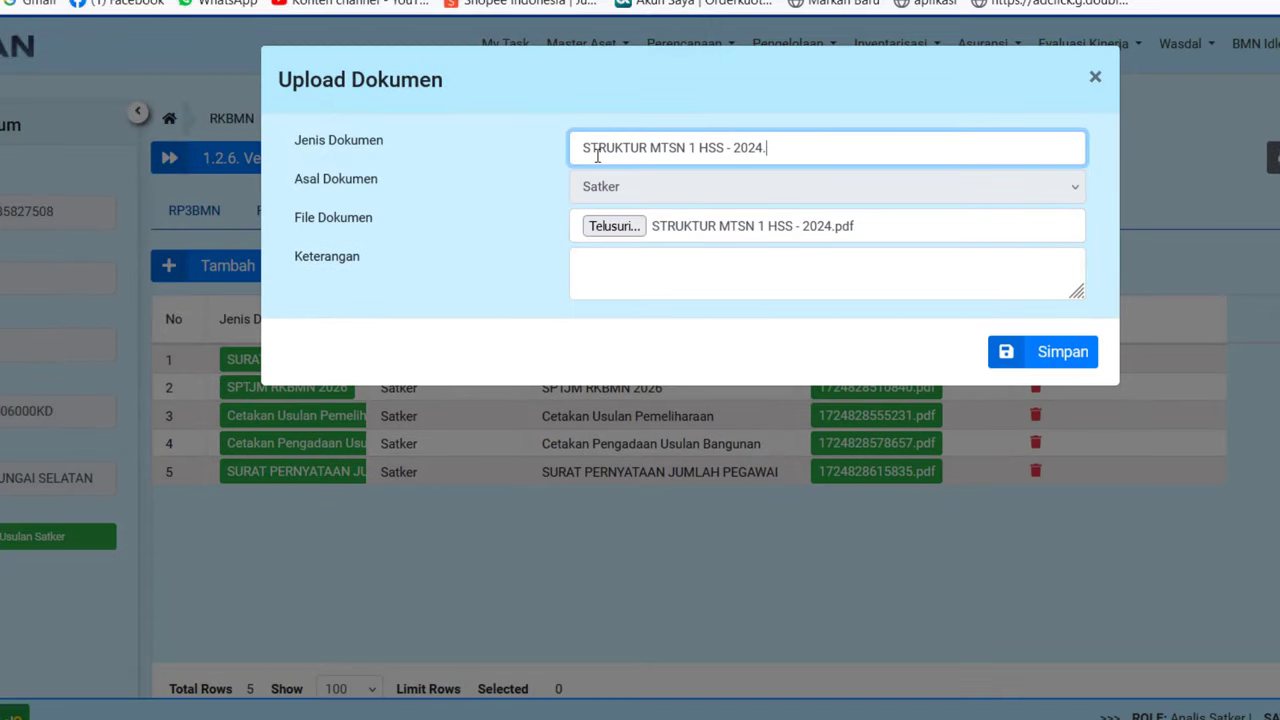
{"action": "left_click", "coordinate": [743, 274]}
{"action": "key", "text": "ctrl+v"}
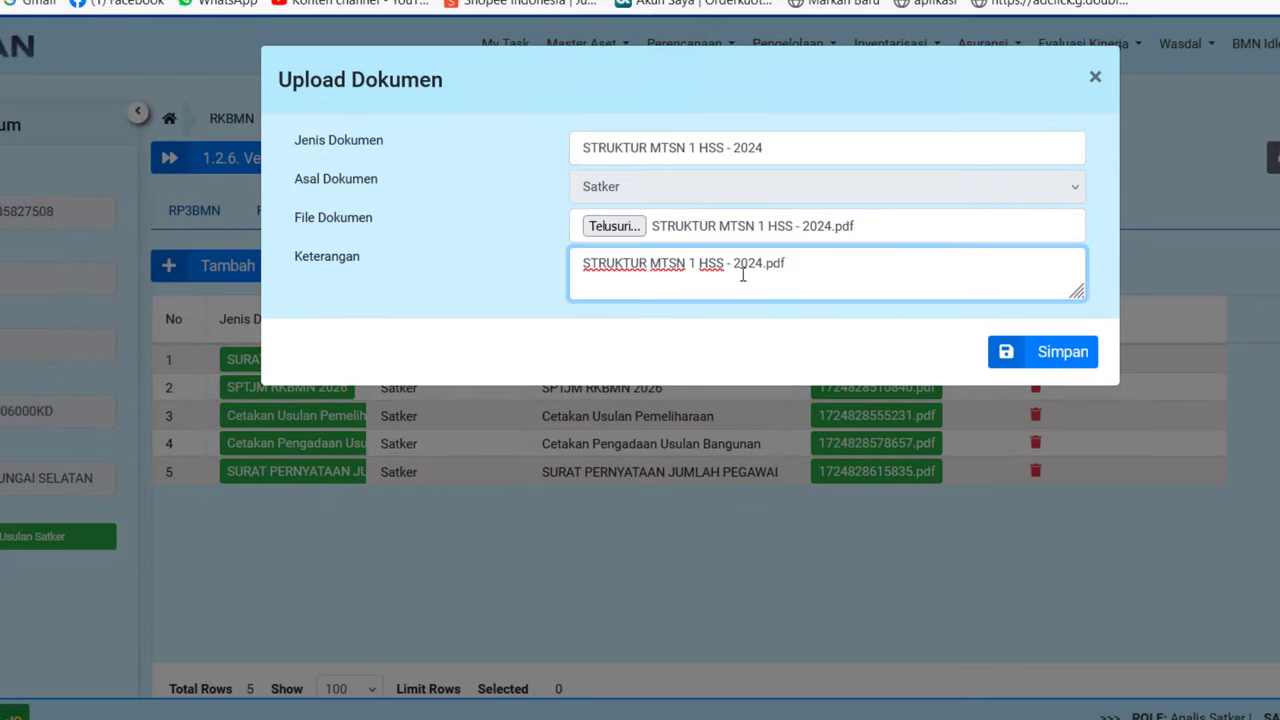
{"action": "key", "text": "BackSpace"}
{"action": "key", "text": "BackSpace"}
{"action": "key", "text": "BackSpace"}
{"action": "key", "text": "BackSpace"}
{"action": "left_click", "coordinate": [1036, 368]}
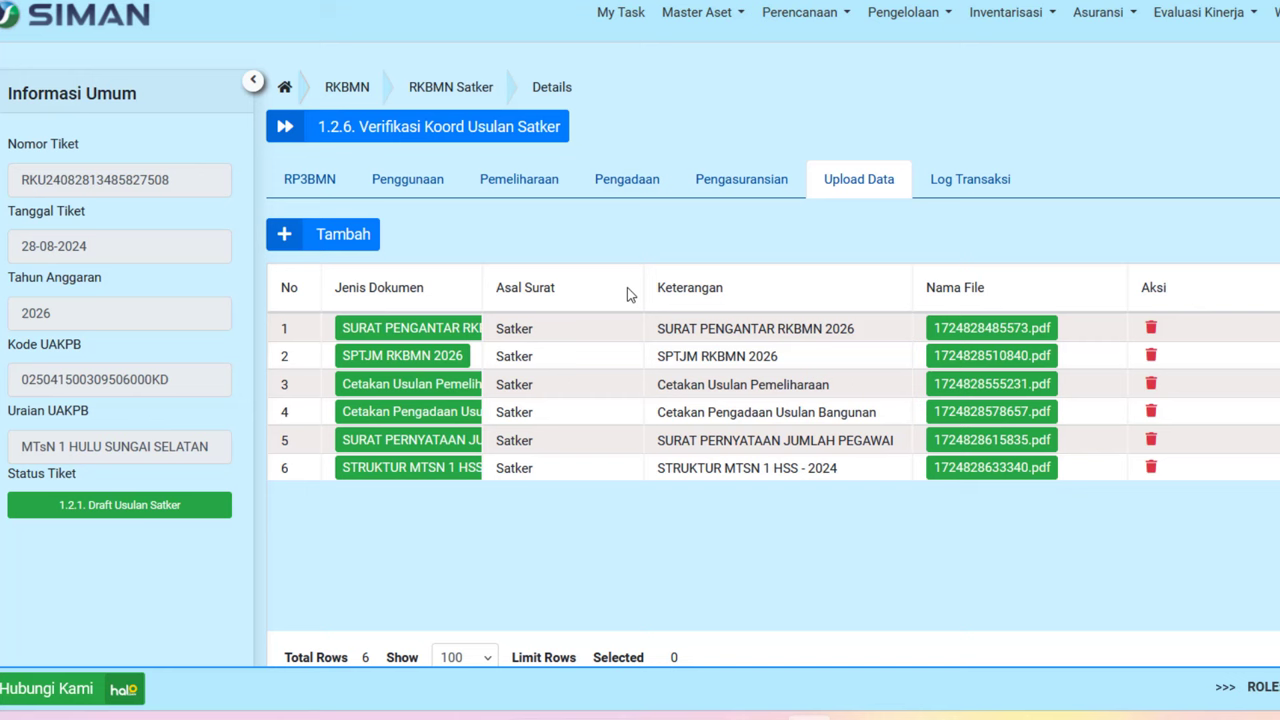
- Forward the proposal ticket to 1.2.6. Verifikasi Koord Usulan Satker with an empty Keterangan and reload the page
{"action": "left_click", "coordinate": [416, 141]}
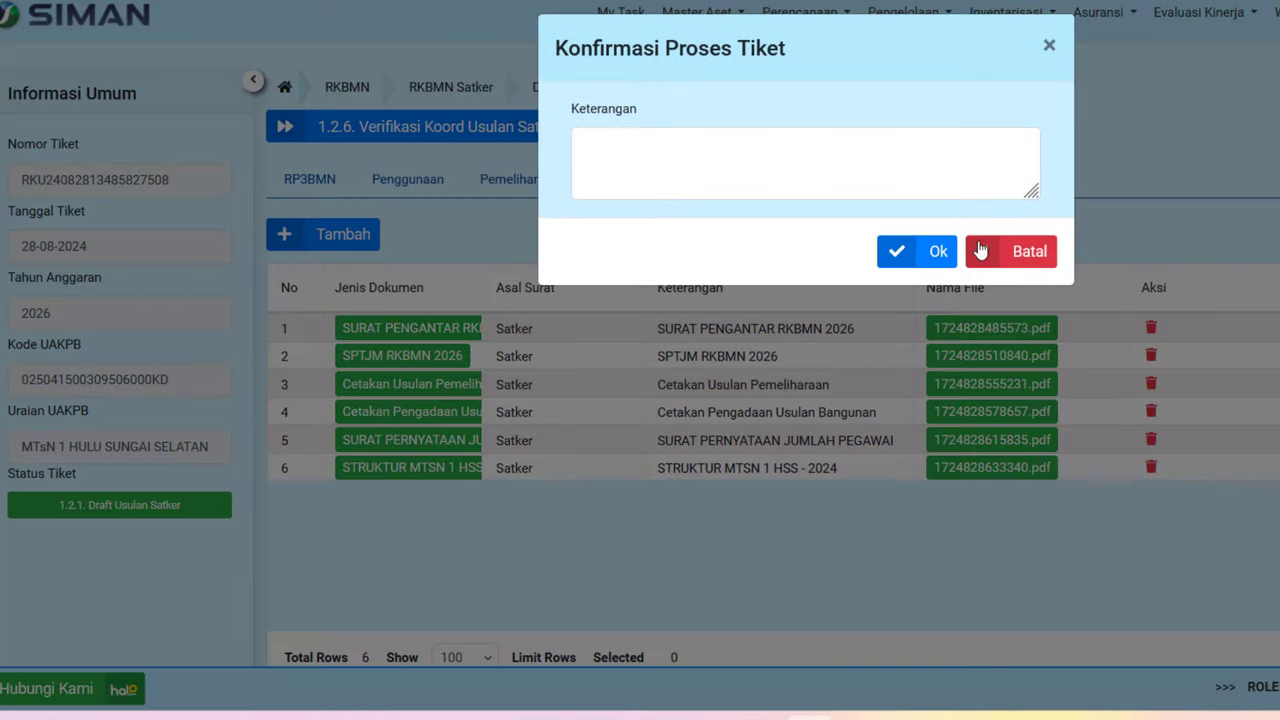
{"action": "left_click", "coordinate": [922, 258]}
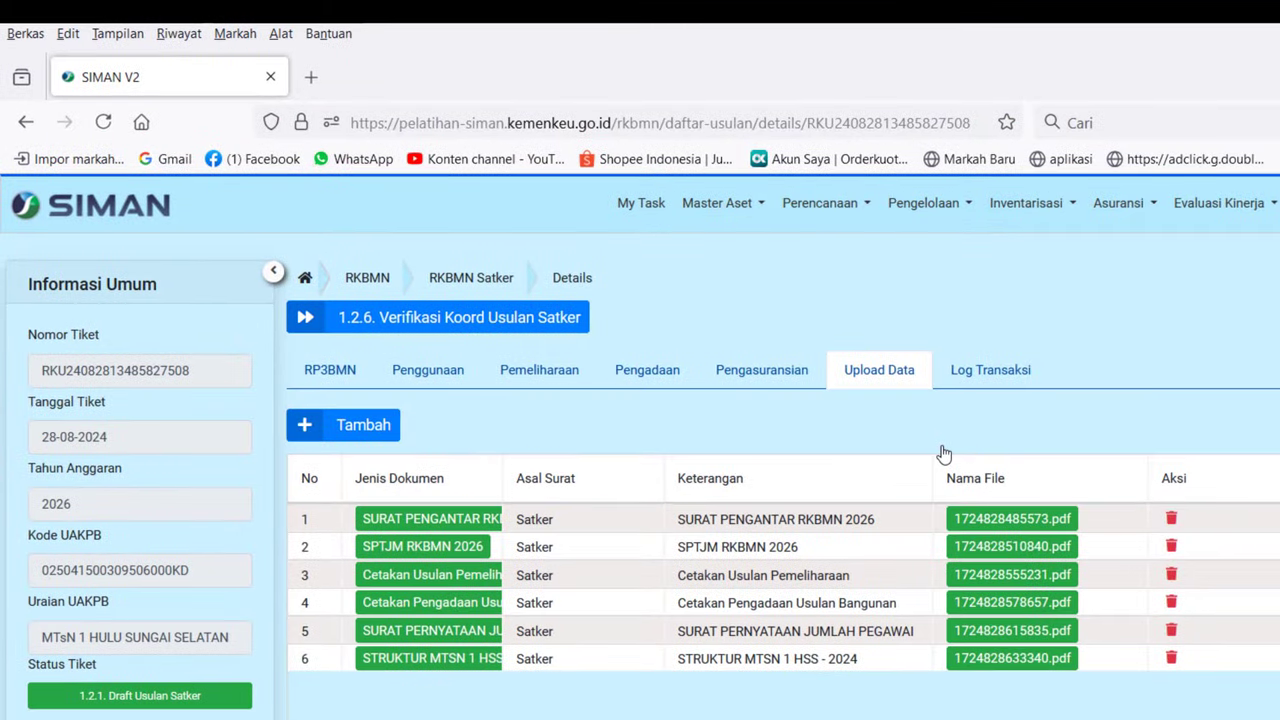
{"action": "left_click", "coordinate": [104, 124]}
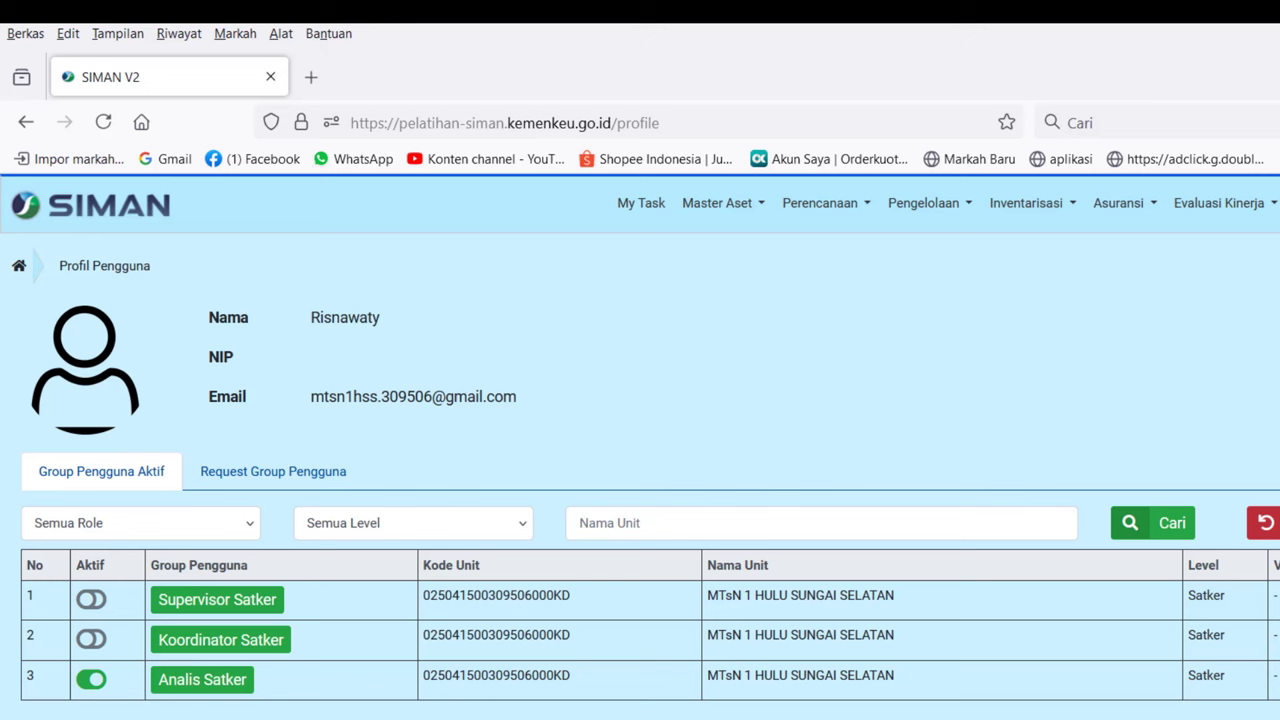
- Switch the active user role from Analis Satker to Koordinator Satker
{"action": "left_click", "coordinate": [93, 639]}
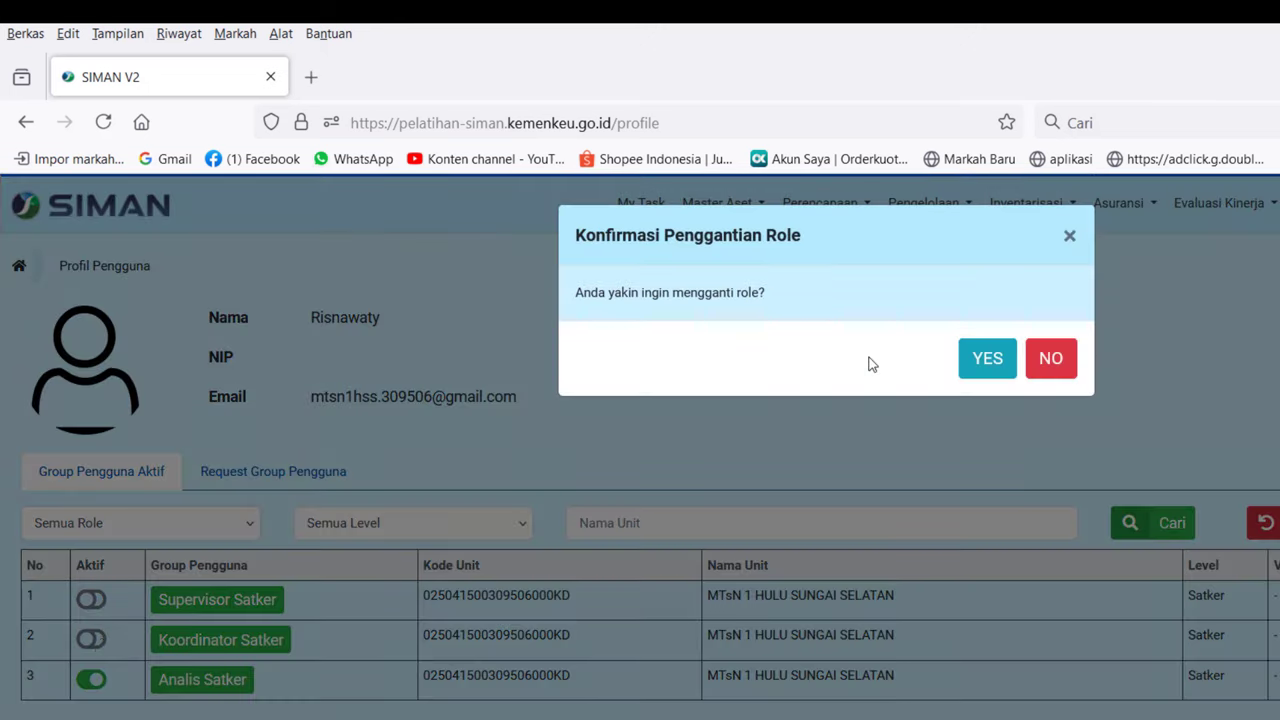
{"action": "left_click", "coordinate": [988, 357]}
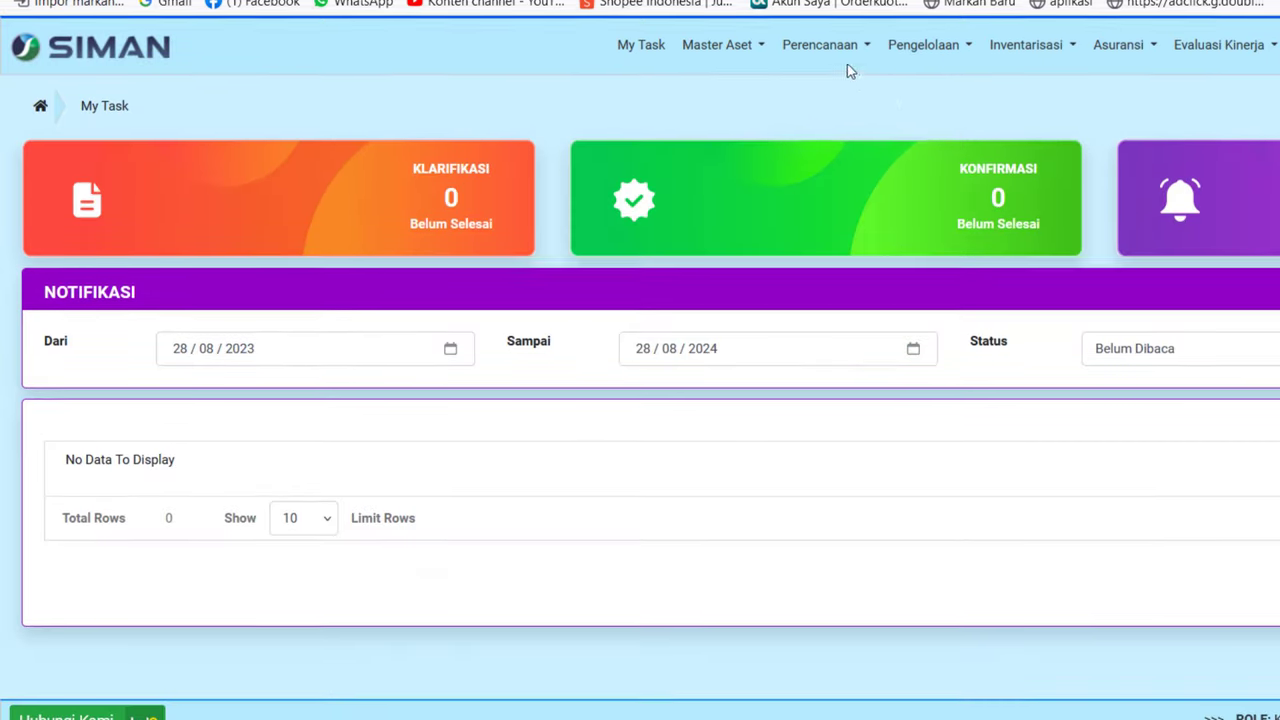
- Open the 2026 RKBMN Satker ticket and forward it to 1.2.3. Proses Usulan Satker with an empty Keterangan
{"action": "left_click", "coordinate": [834, 206]}
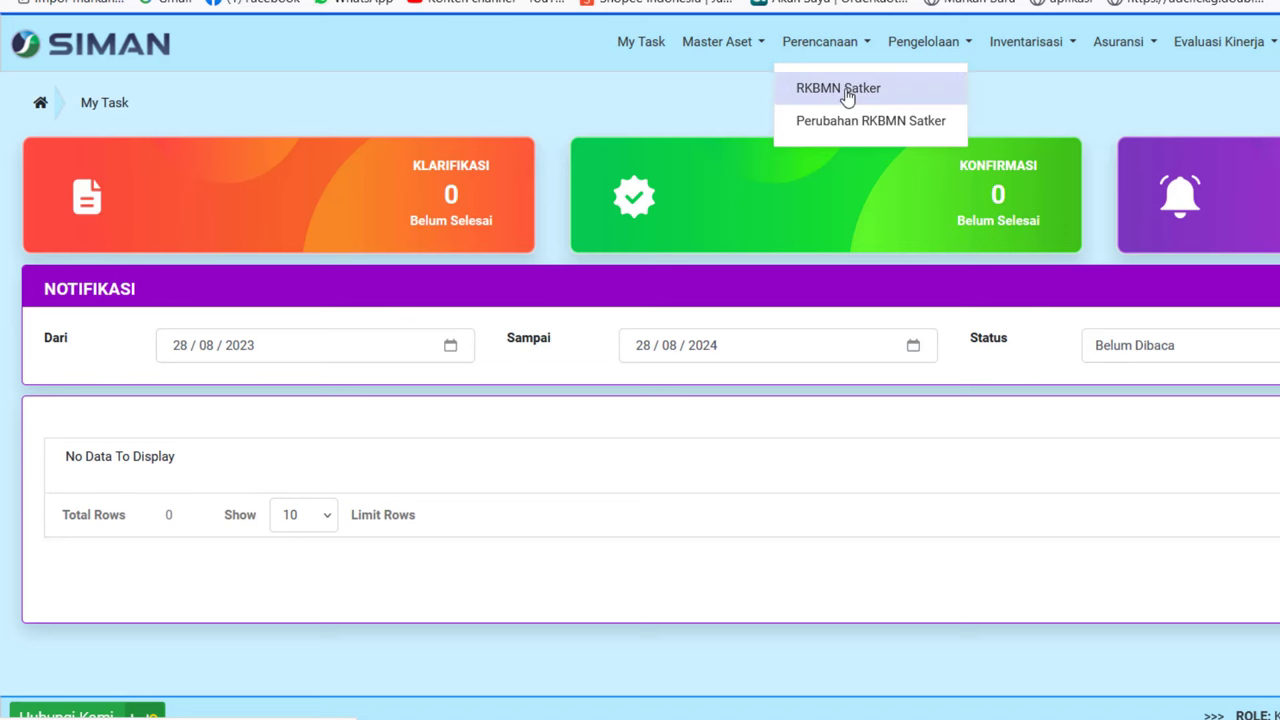
{"action": "left_click", "coordinate": [838, 89]}
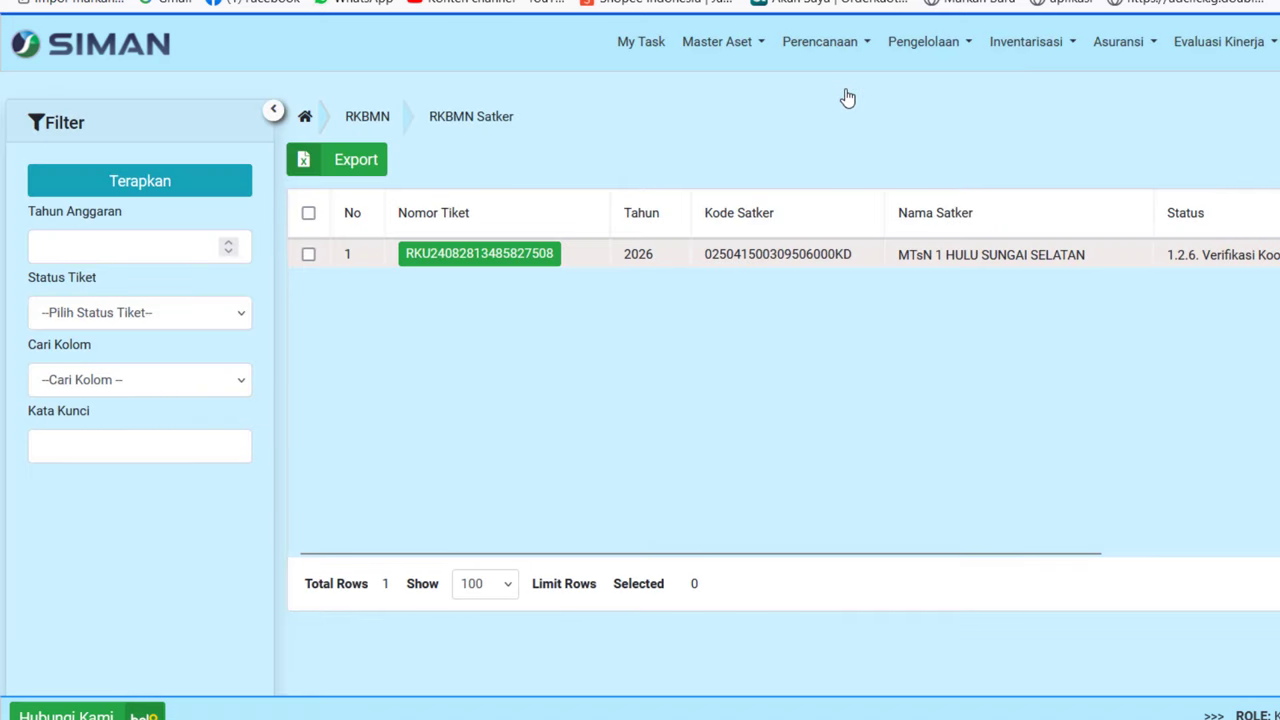
{"action": "left_click", "coordinate": [492, 262]}
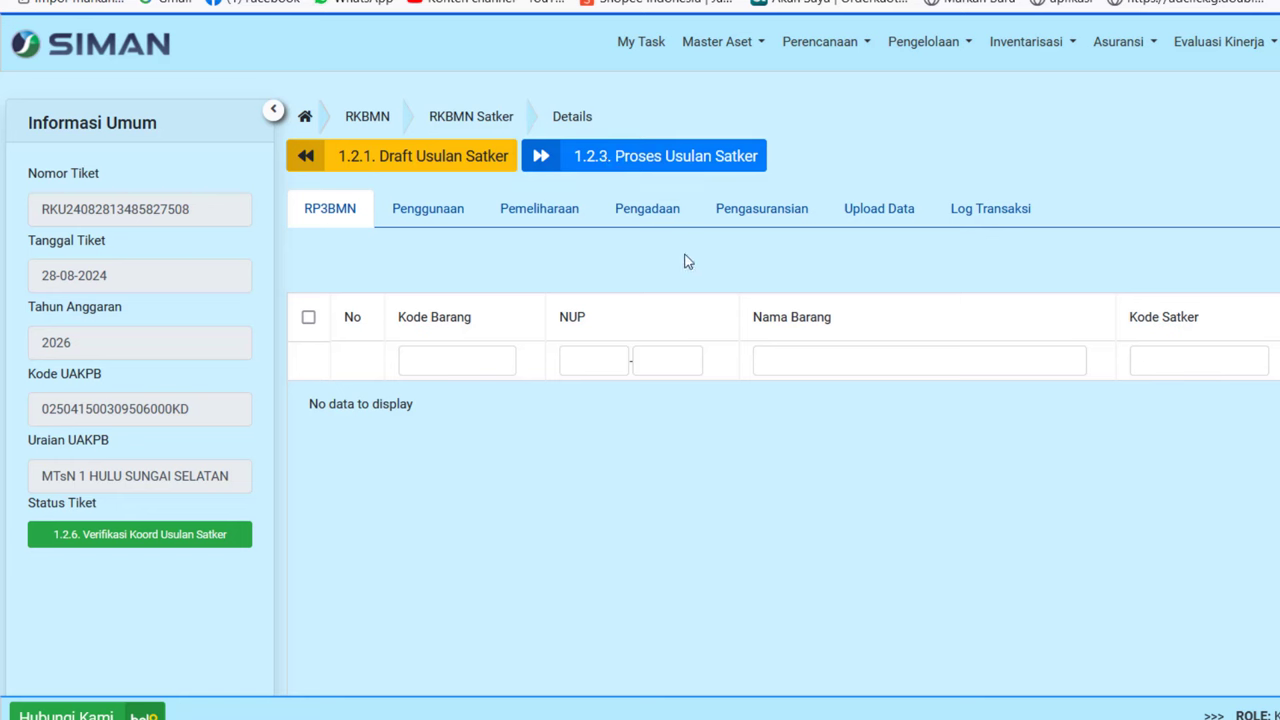
{"action": "left_click", "coordinate": [611, 165]}
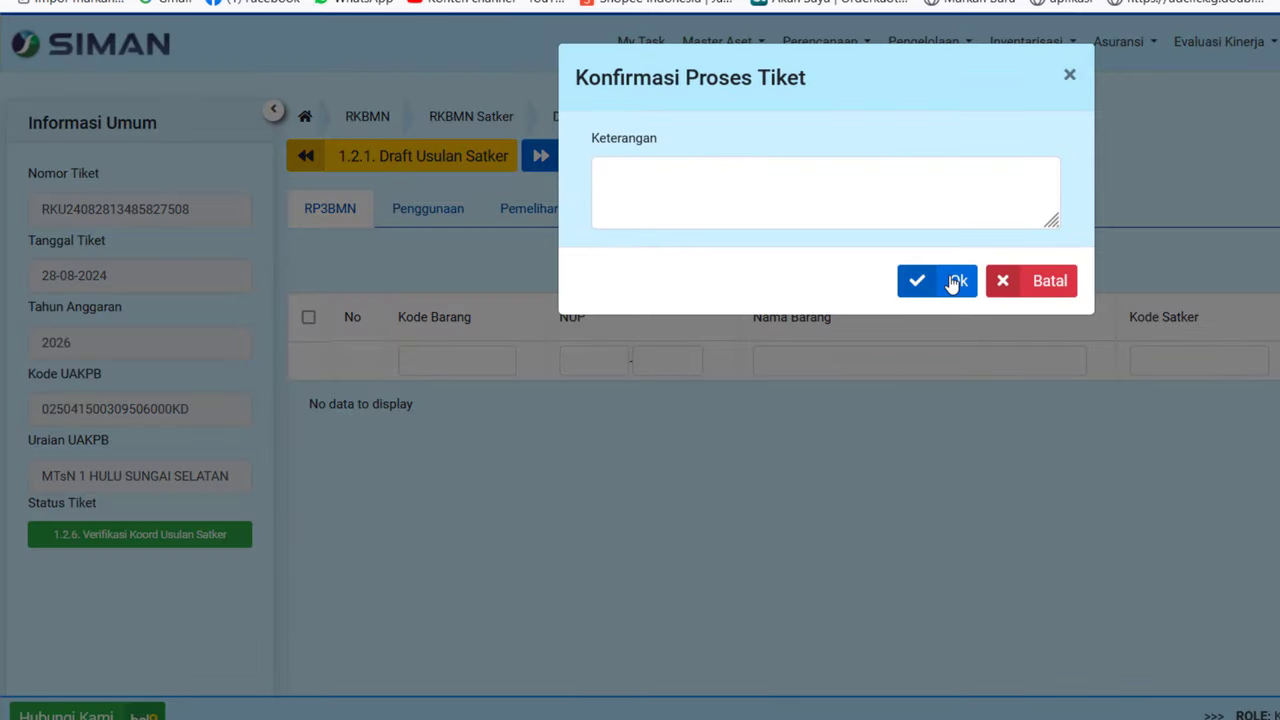
{"action": "left_click", "coordinate": [955, 283]}
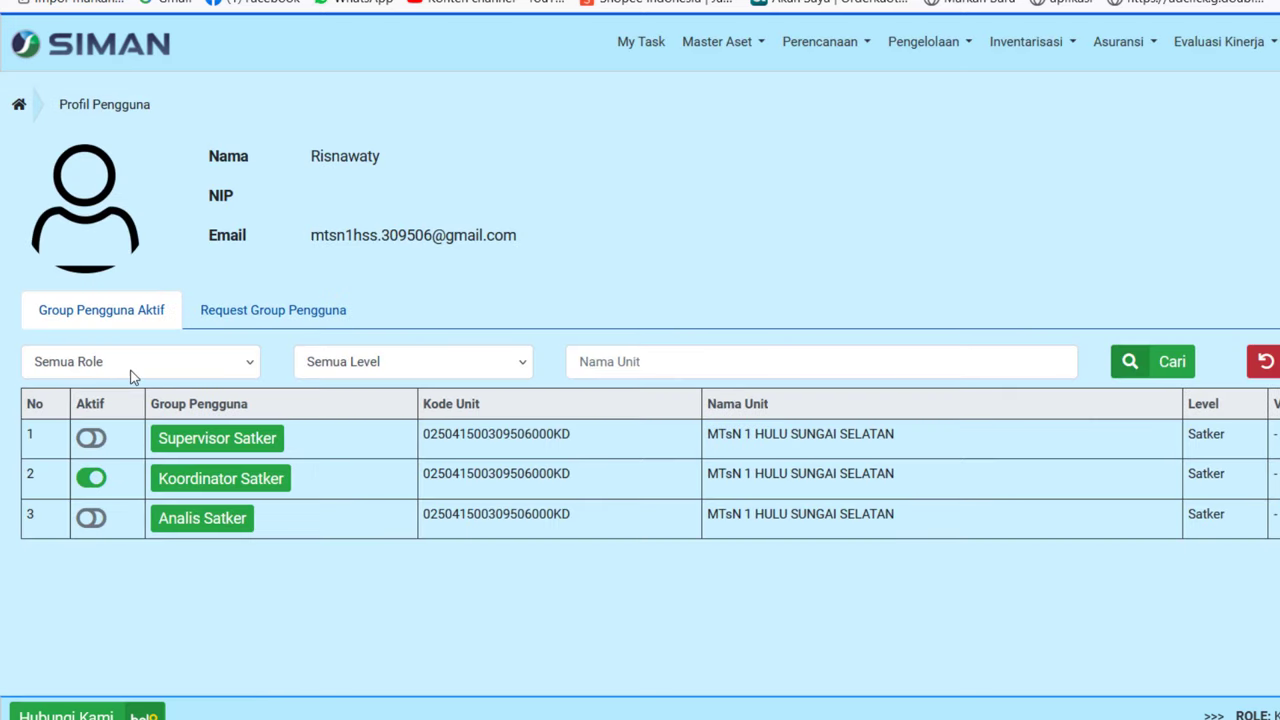
- Switch the active user role to Supervisor Satker and open the 2026 RKBMN Satker ticket
{"action": "left_click", "coordinate": [97, 442]}
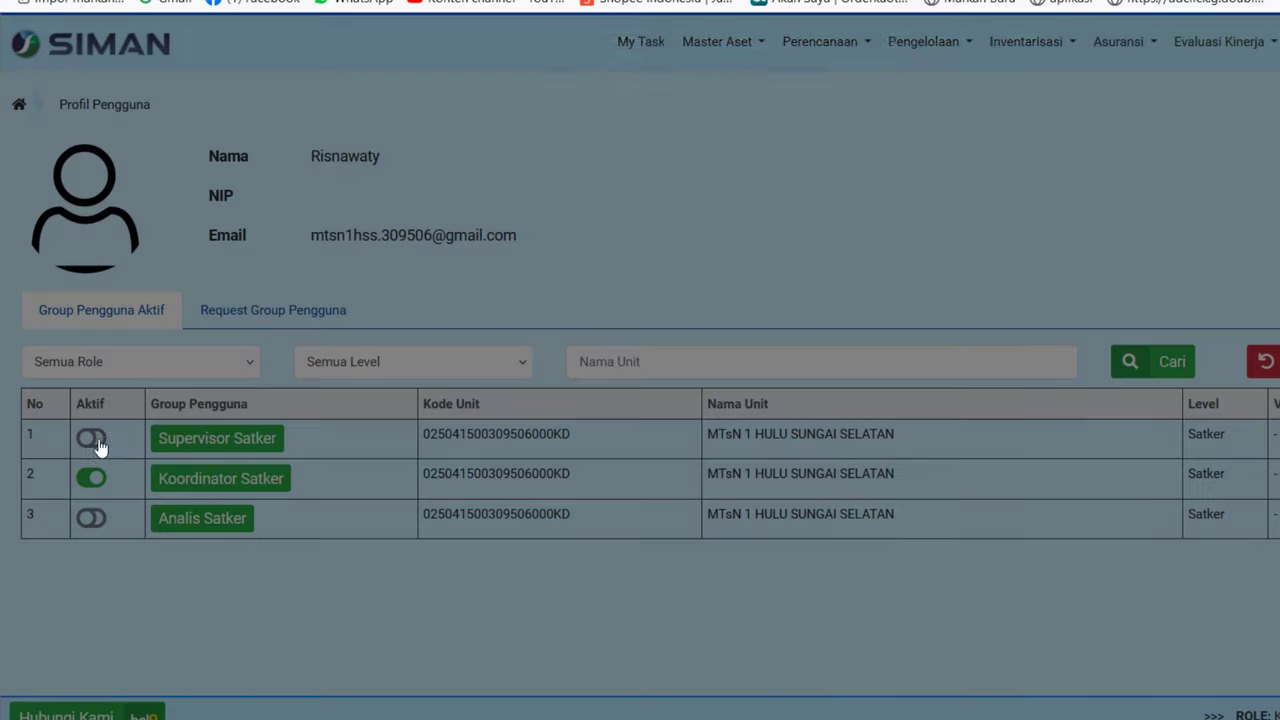
{"action": "left_click", "coordinate": [997, 203]}
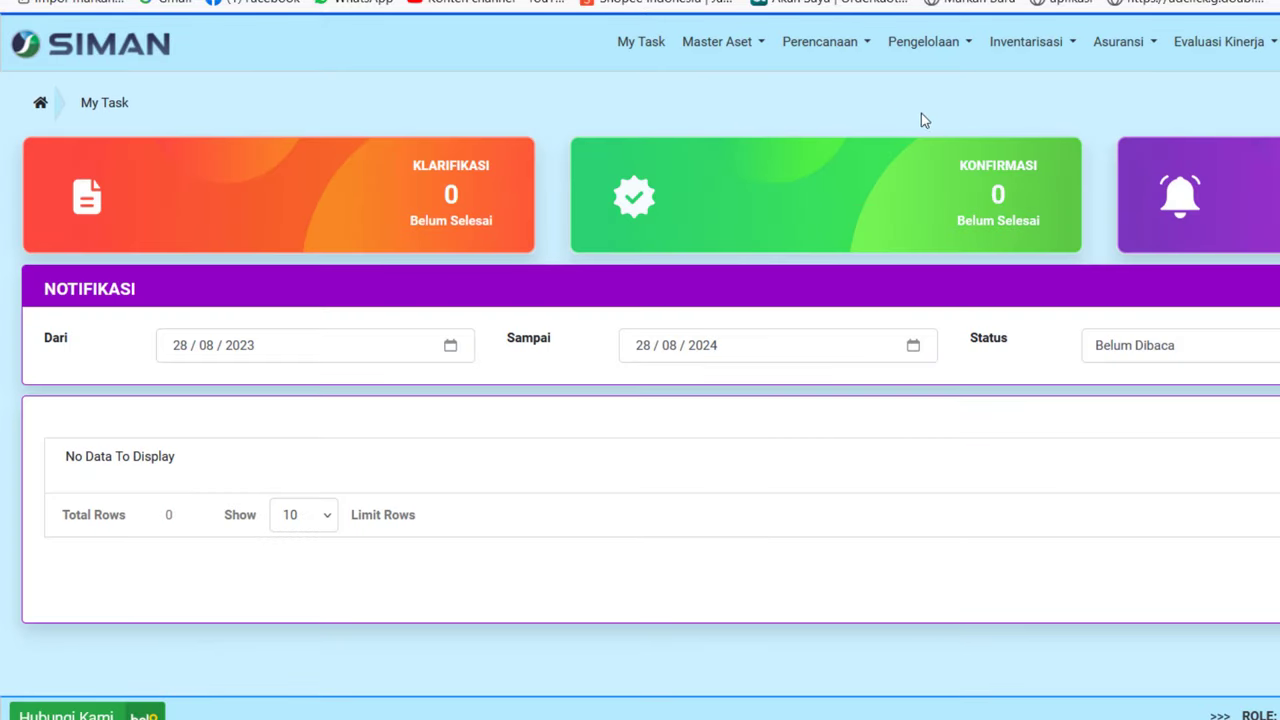
{"action": "left_click", "coordinate": [820, 45]}
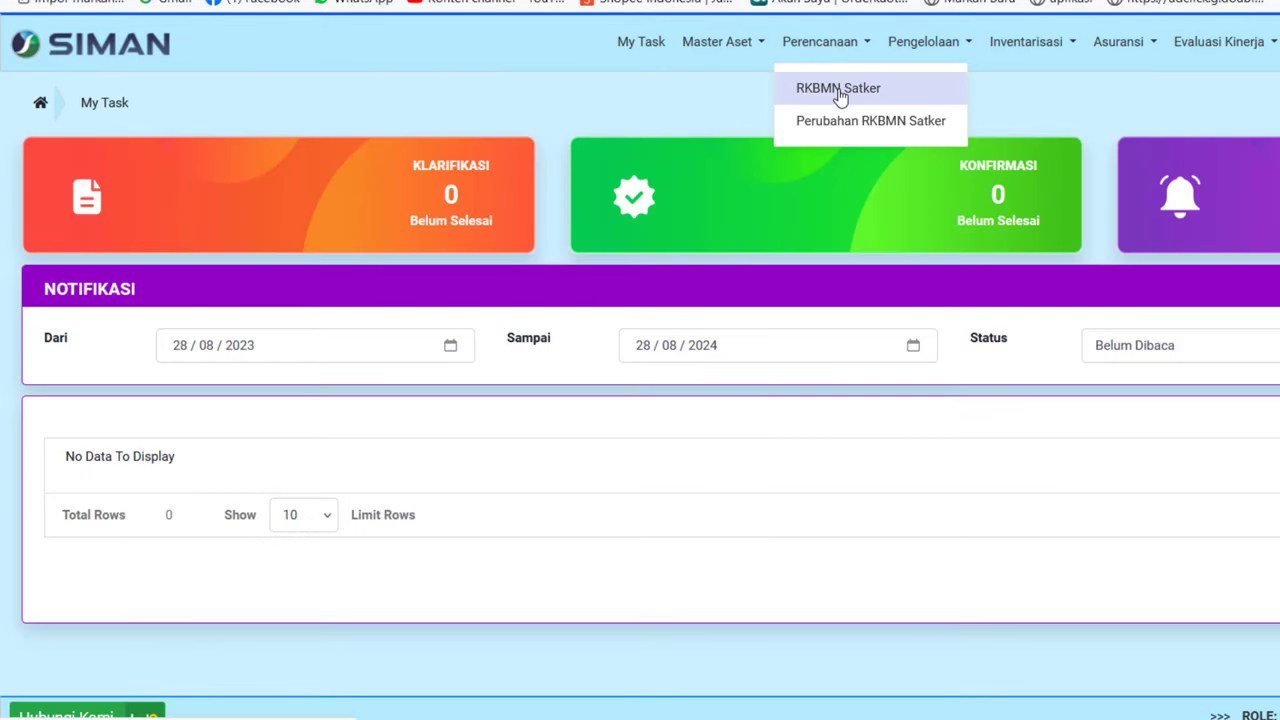
{"action": "left_click", "coordinate": [838, 90]}
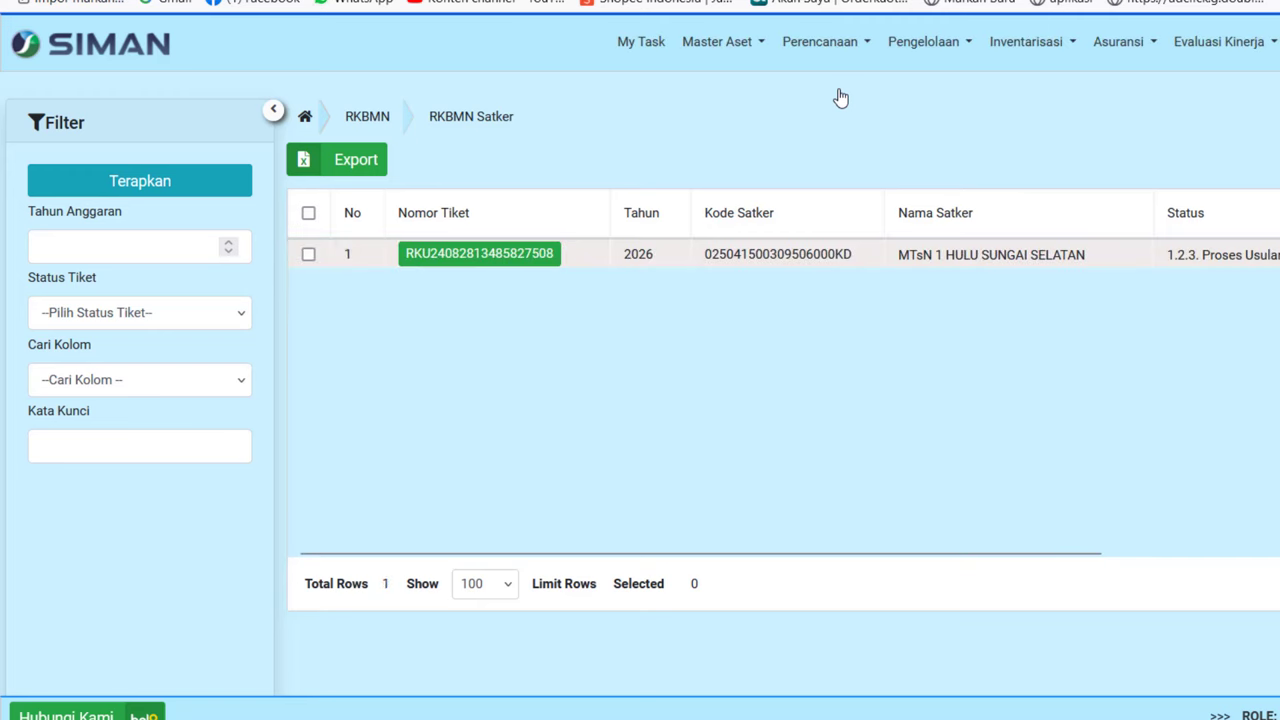
{"action": "left_click", "coordinate": [489, 256]}
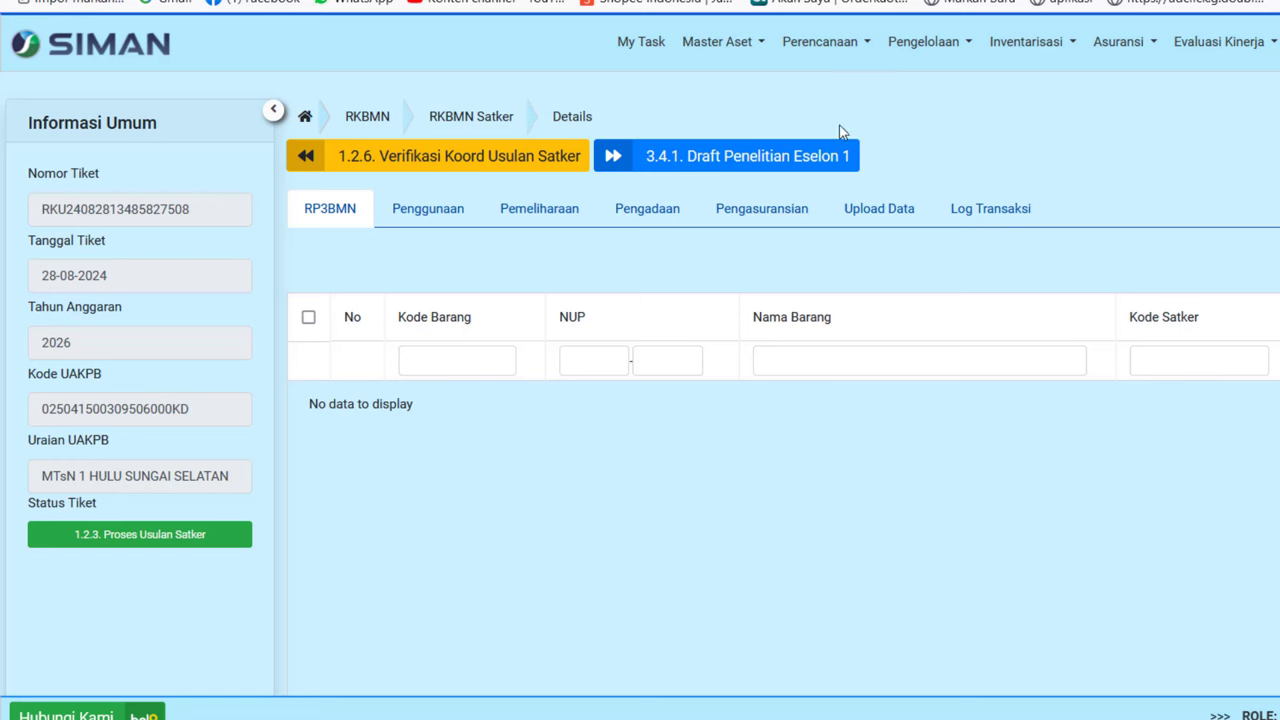
- Forward the ticket to 3.4.1. Draft Penelitian Eselon 1 with the Pernyataan accepted and Keterangan empty, and return to the RKBMN Satker list
{"action": "left_click", "coordinate": [761, 160]}
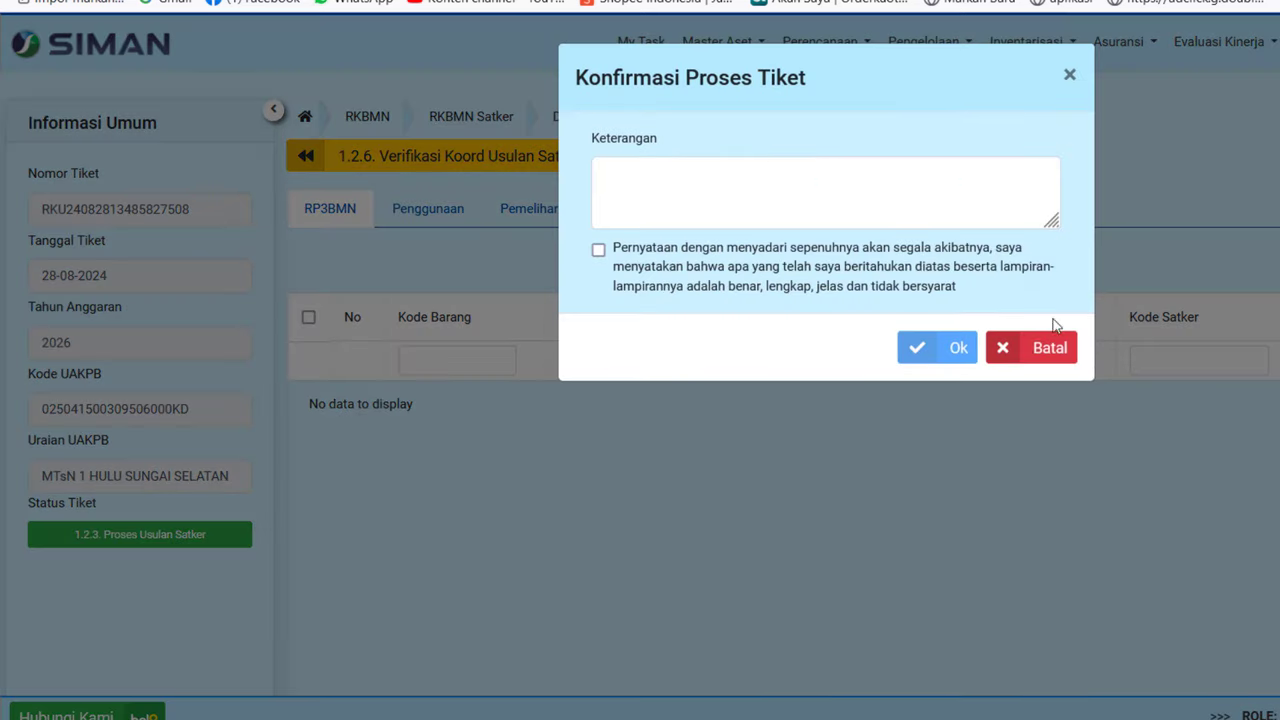
{"action": "left_click", "coordinate": [598, 251]}
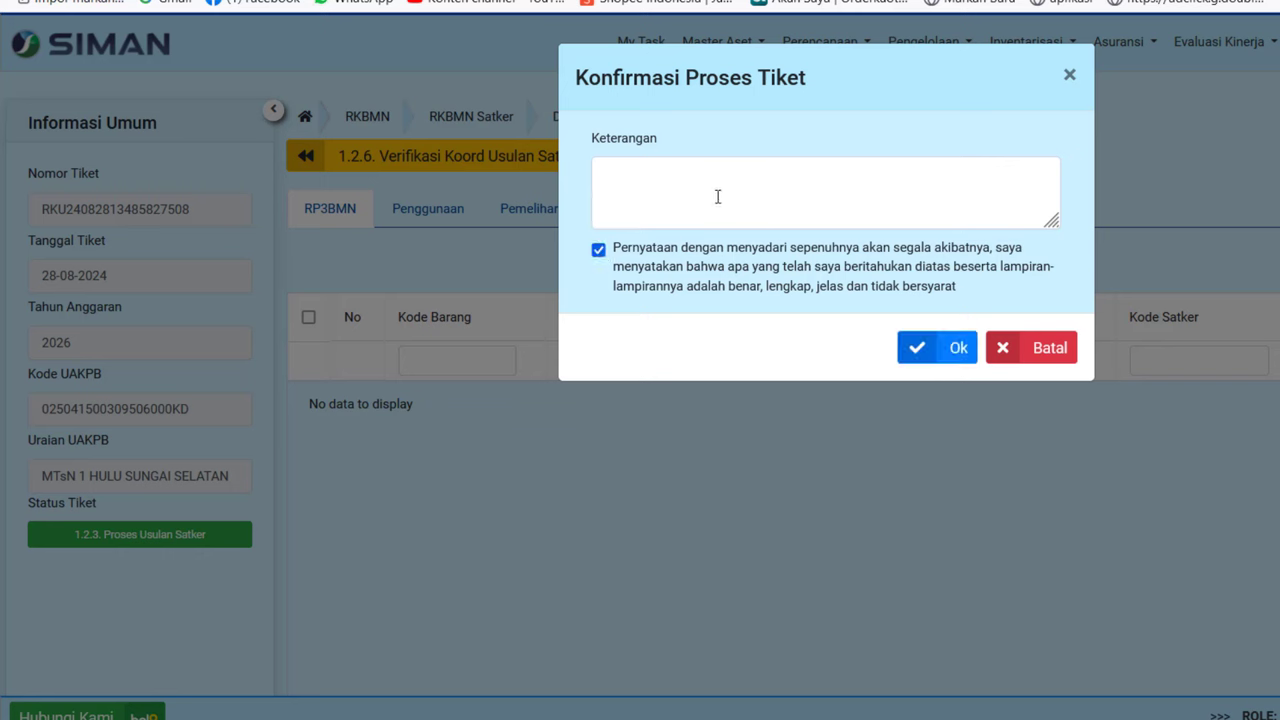
{"action": "left_click", "coordinate": [956, 365]}
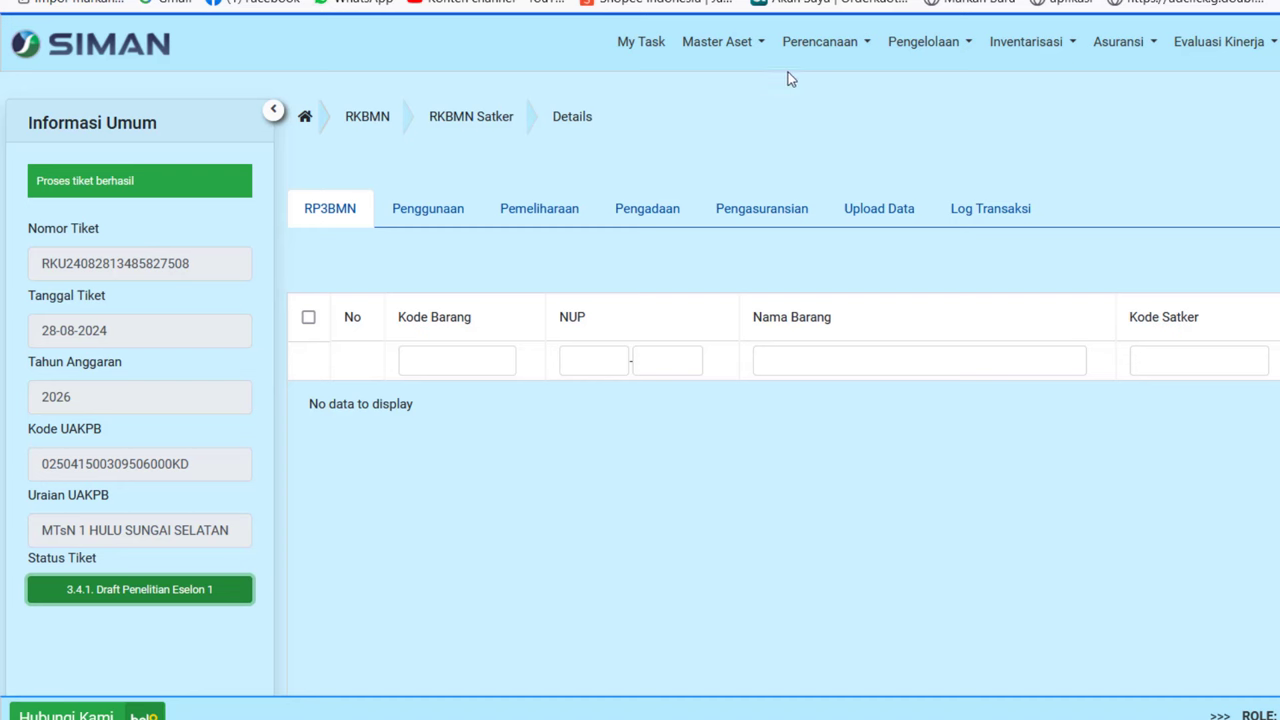
{"action": "left_click", "coordinate": [860, 41]}
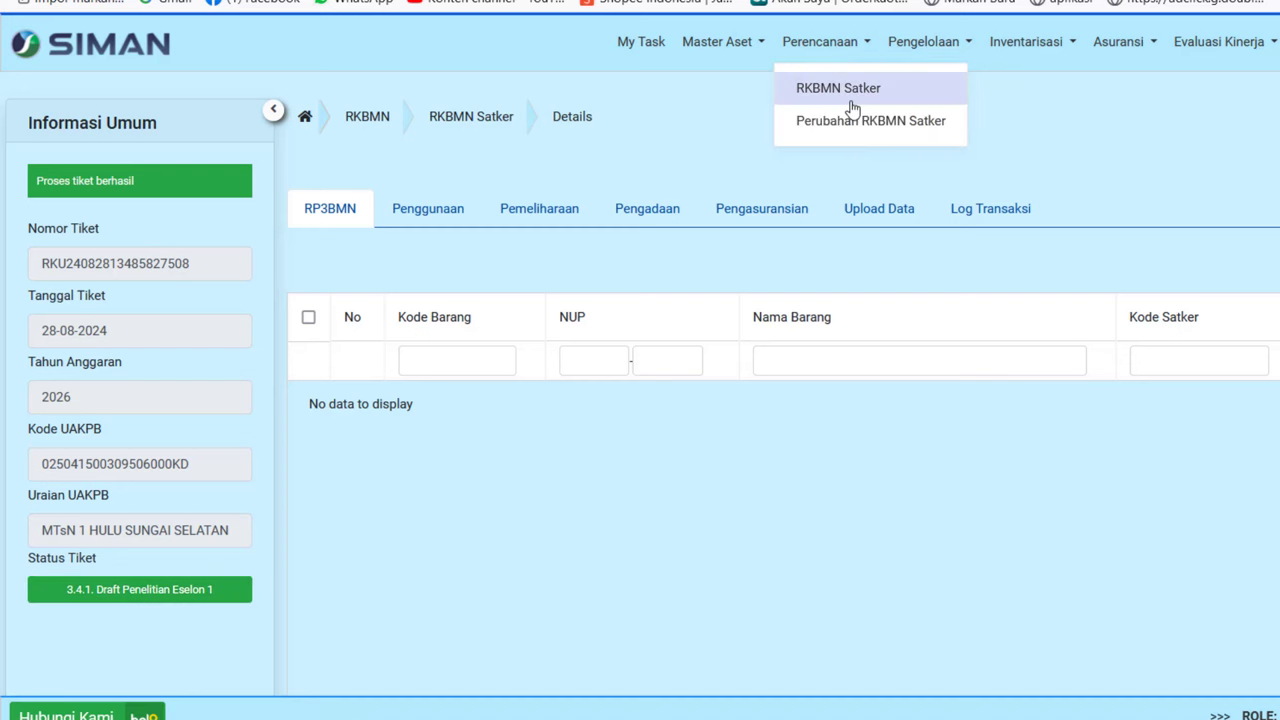
{"action": "left_click", "coordinate": [857, 90]}
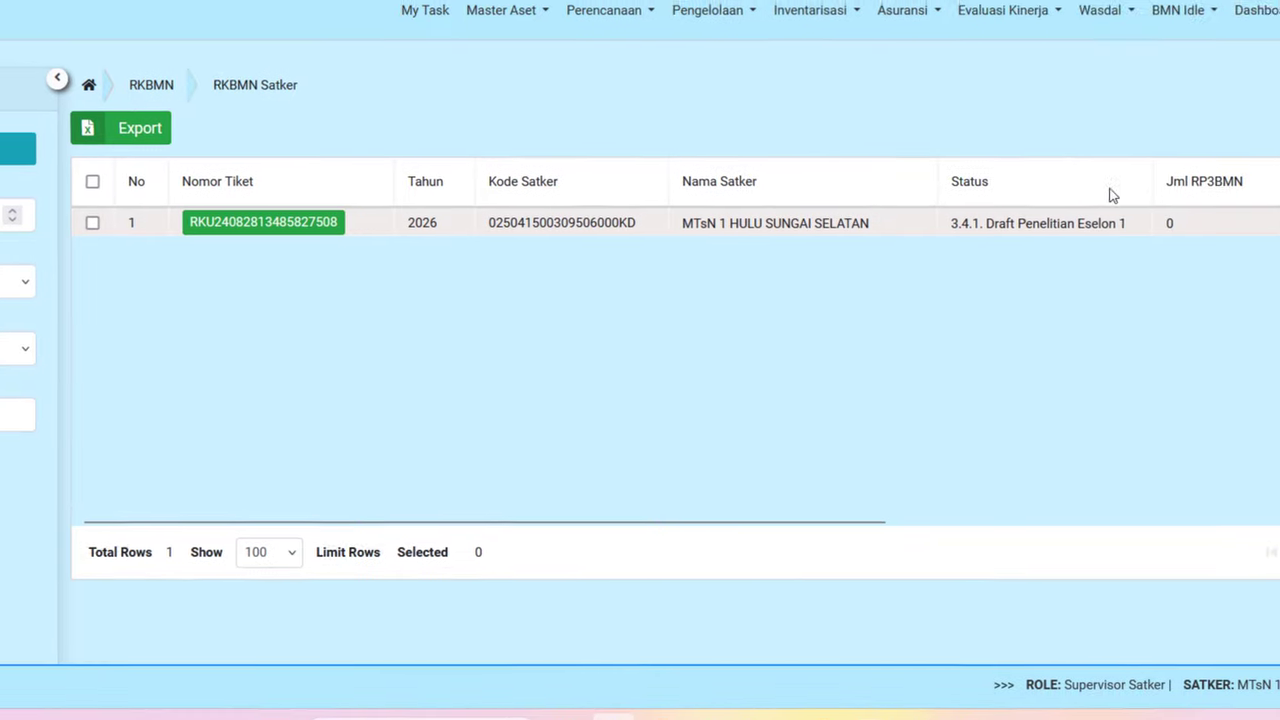